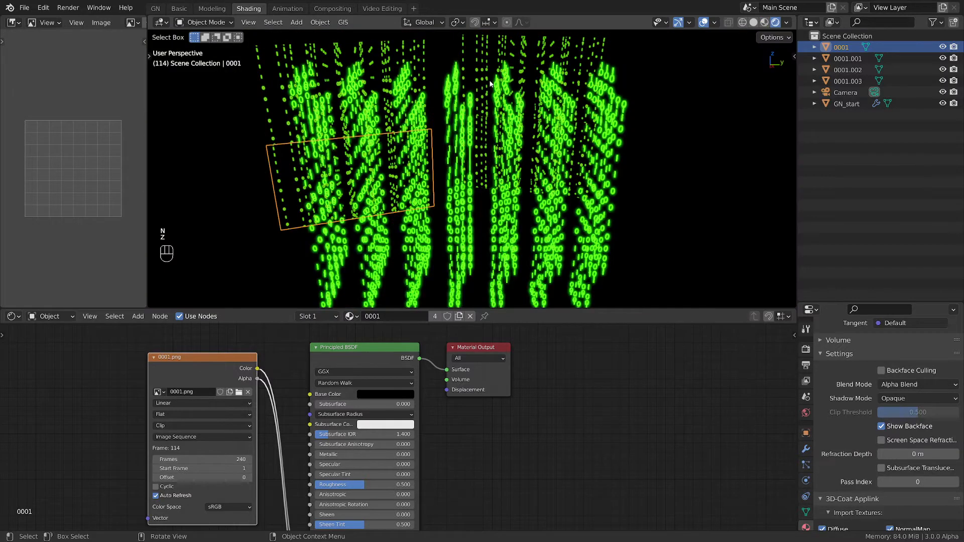
Hide the viewport overlays and get a close view of the green binary-code planes.
scroll(329, 146, up, 2)
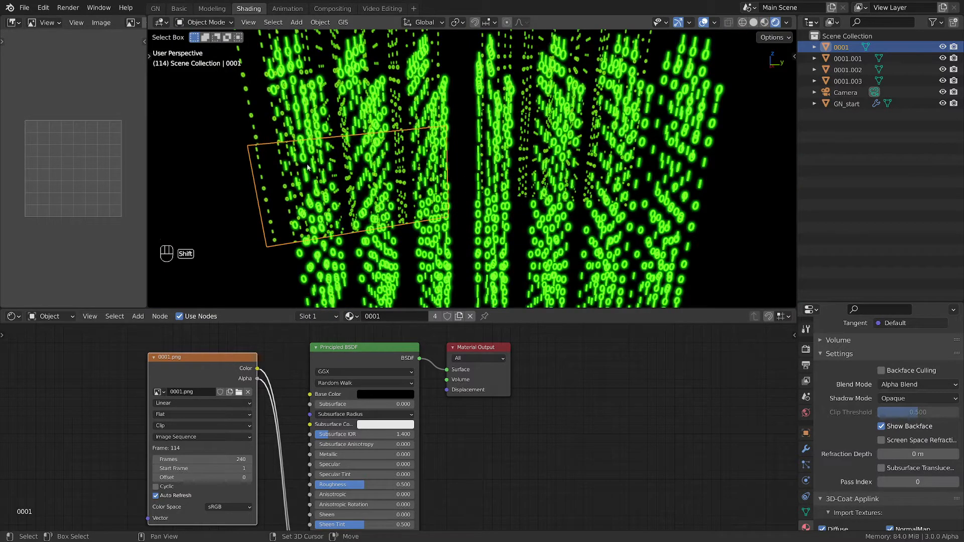
middle_drag(284, 159, 637, 46)
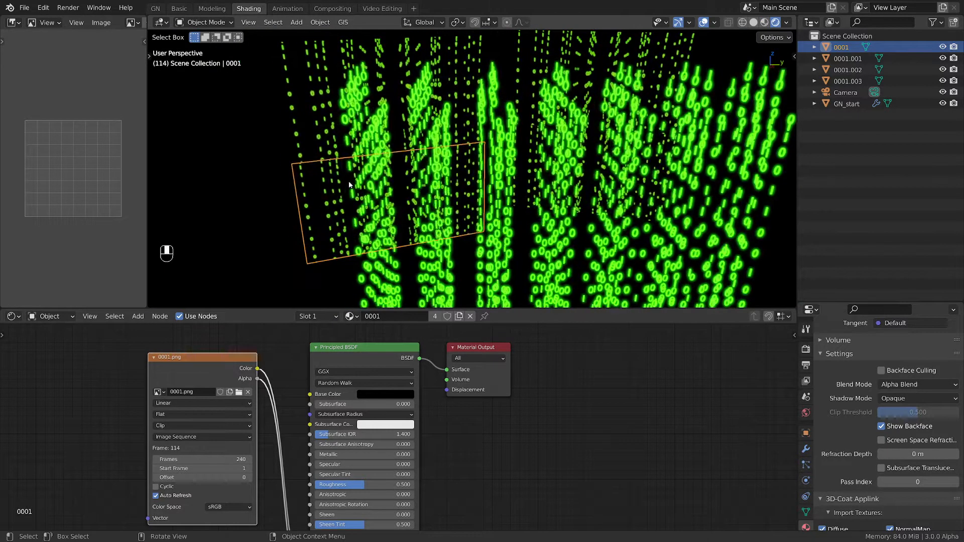
click(705, 23)
scroll(339, 177, up, 5)
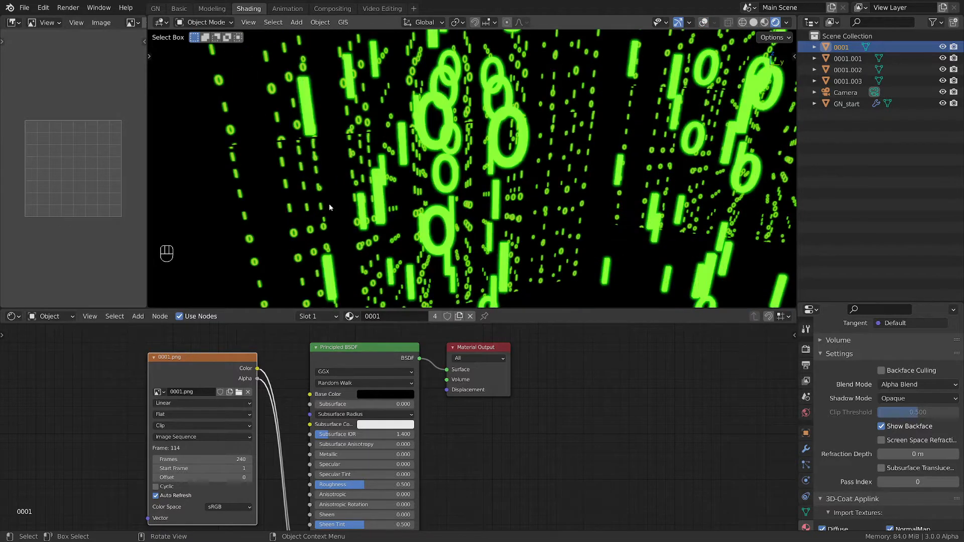
Select the 0001.png image texture node in the material's shader graph, with free space ahead of it.
scroll(458, 350, down, 3)
middle_drag(459, 350, 580, 360)
scroll(332, 375, down, 3)
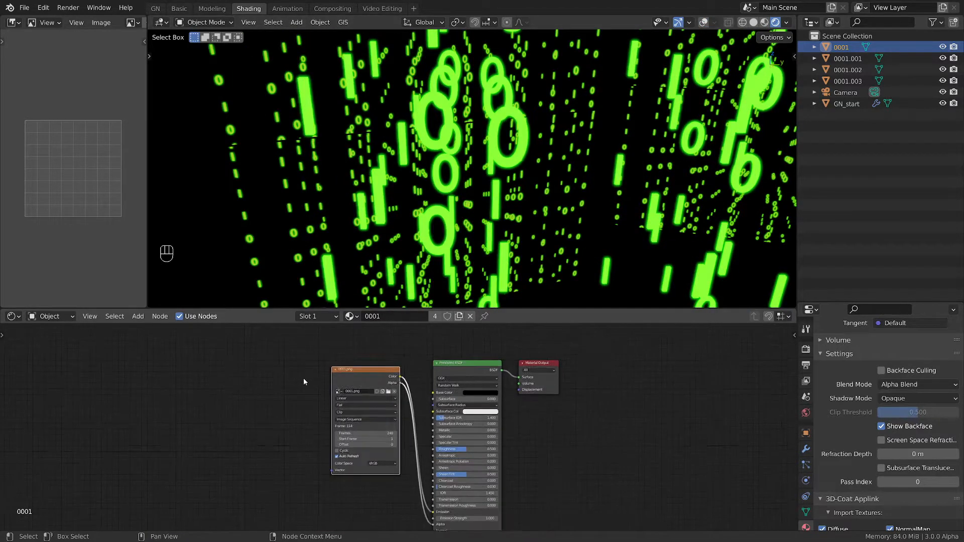
middle_drag(332, 374, 437, 380)
click(315, 377)
click(461, 377)
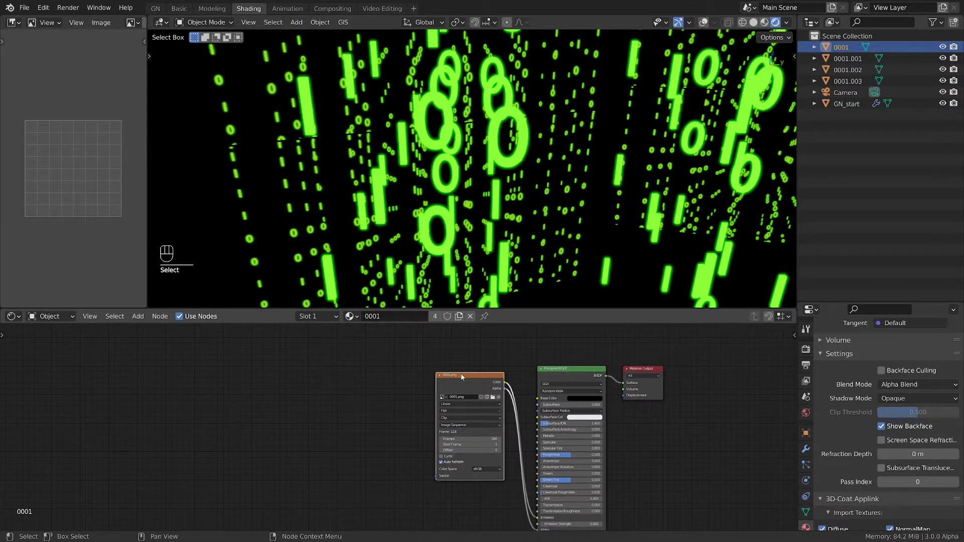
scroll(412, 396, up, 1)
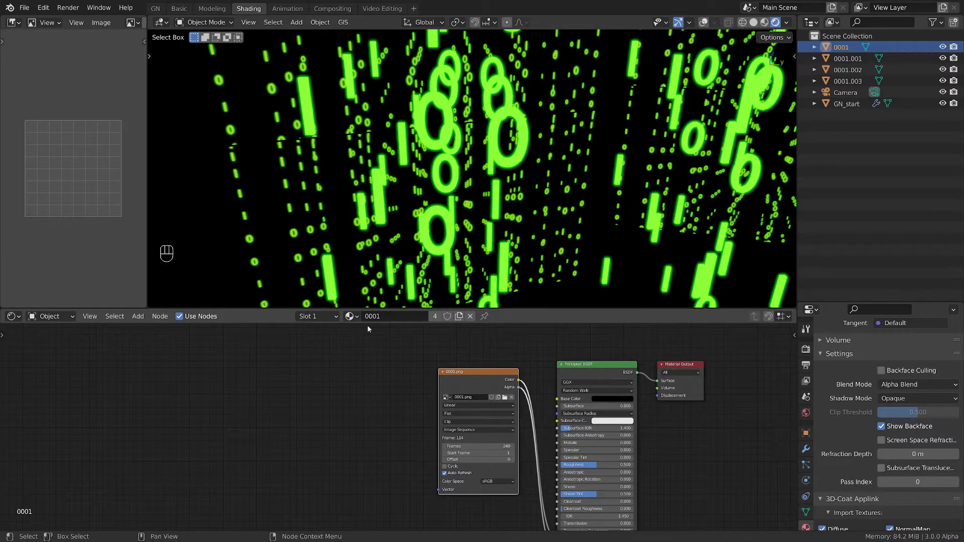
Check in the add-on preferences that Node Wrangler is enabled, filtering by "node w", and close the preferences.
click(43, 7)
click(71, 180)
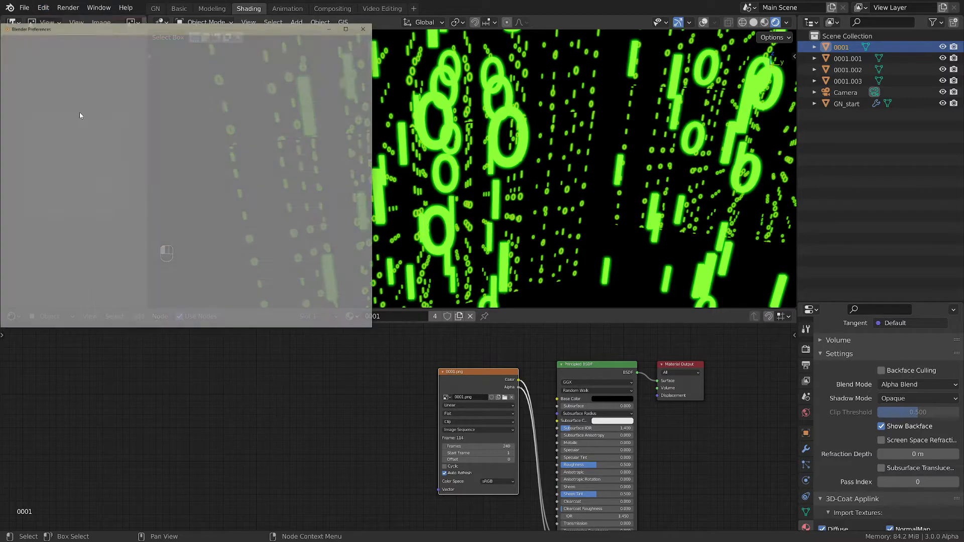
click(331, 59)
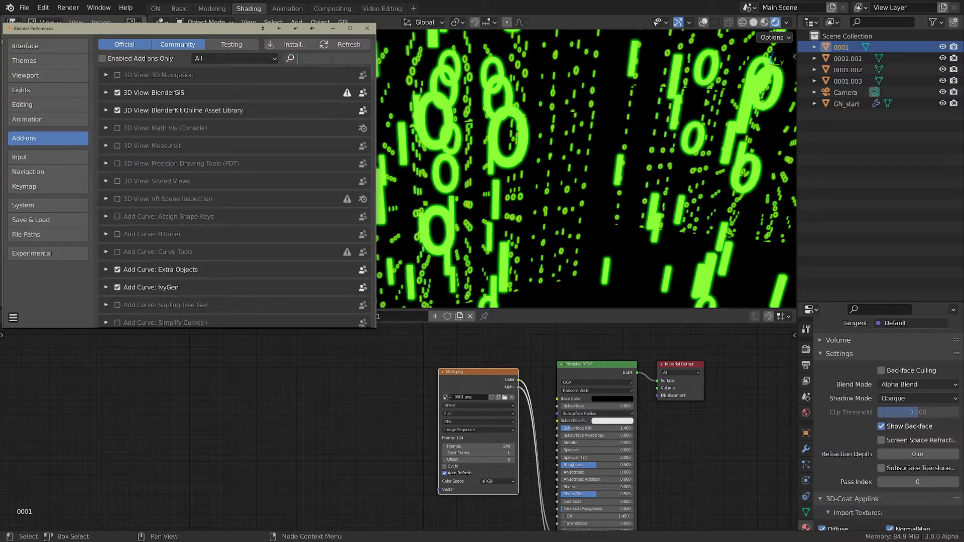
text(node w)
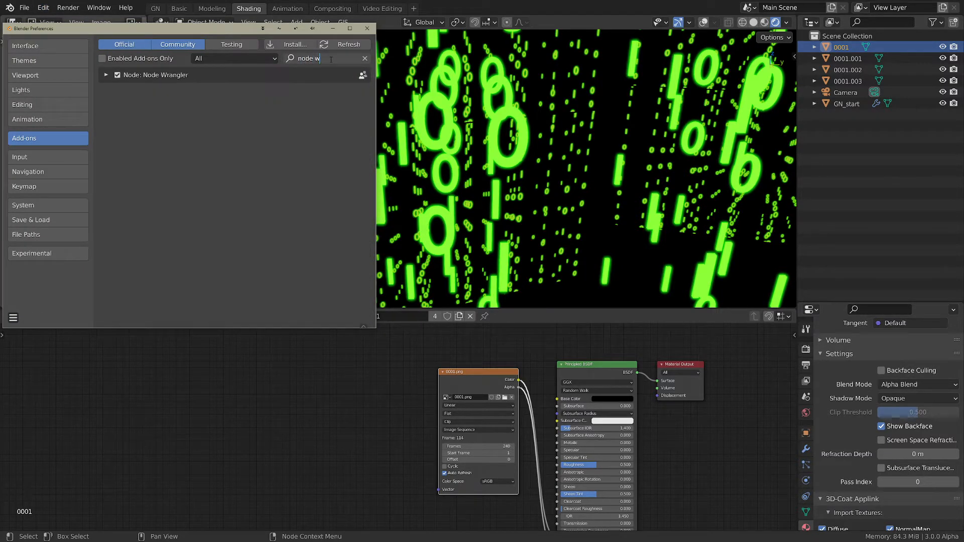
click(367, 28)
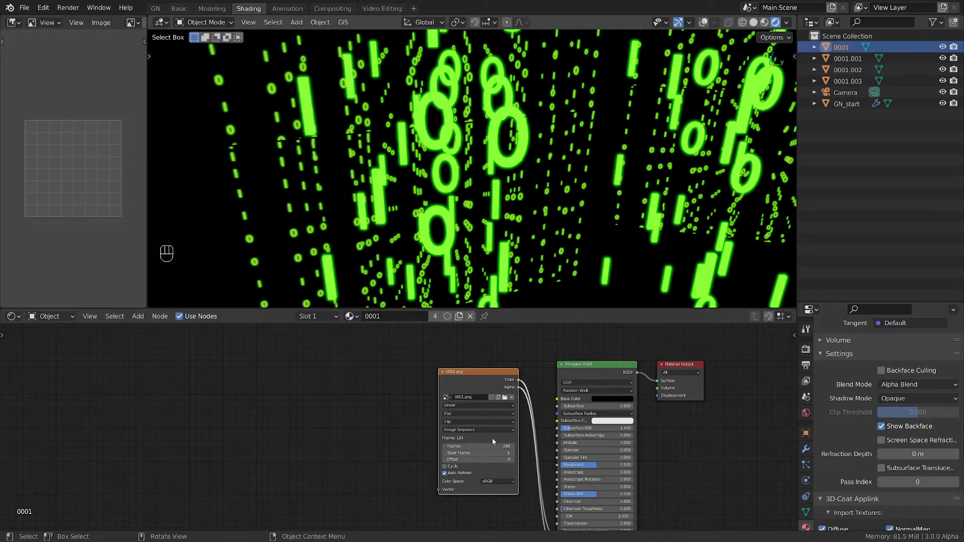
Add Texture Coordinate and Mapping nodes feeding the vector input of the 0001.png image texture.
click(477, 375)
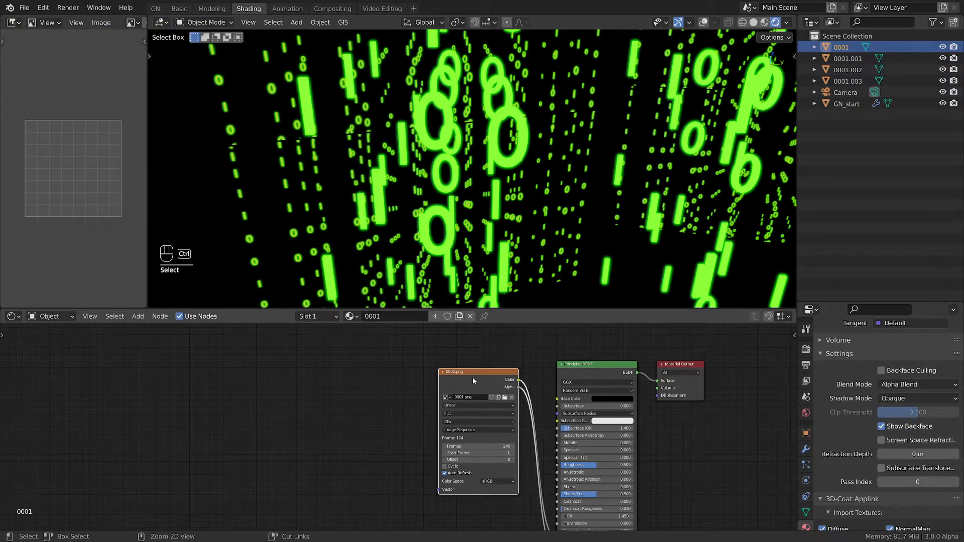
key(ctrl+t)
drag(246, 397, 265, 388)
scroll(332, 399, up, 2)
click(354, 380)
middle_drag(366, 392, 347, 425)
scroll(347, 382, up, 1)
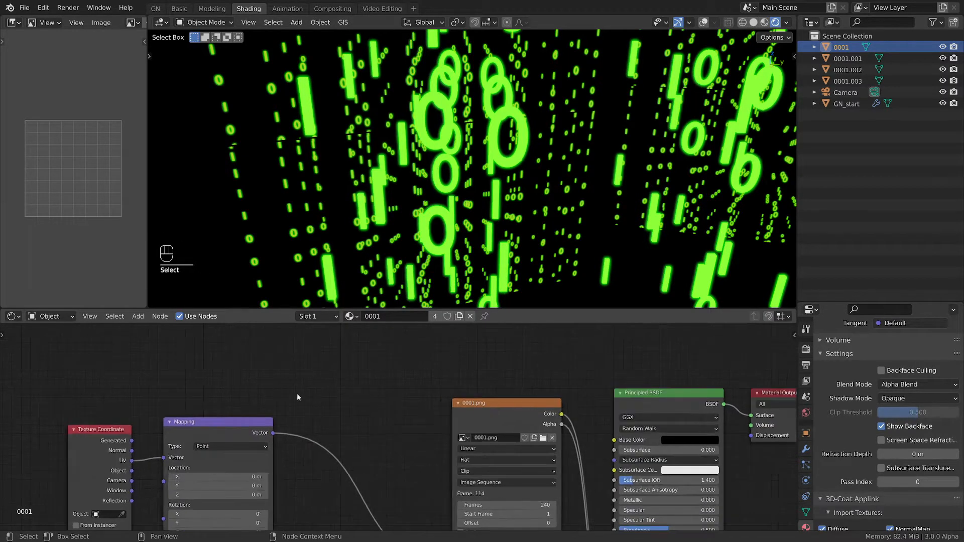
Raise the Texture Coordinate and Mapping nodes beside the image texture and preview the Mapping output on the plane.
drag(117, 379, 180, 388)
scroll(290, 406, down, 1)
scroll(289, 406, down, 2)
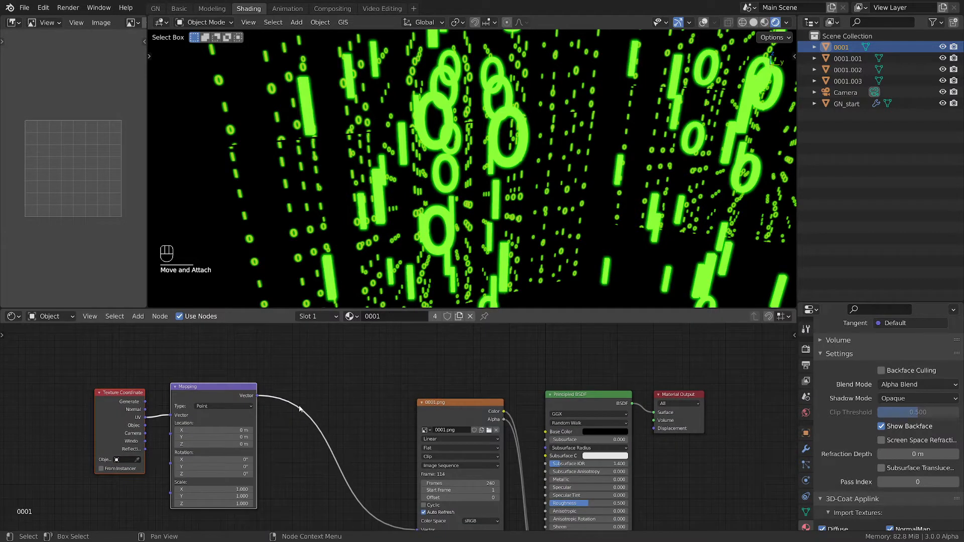
ctrl+shift+click(212, 387)
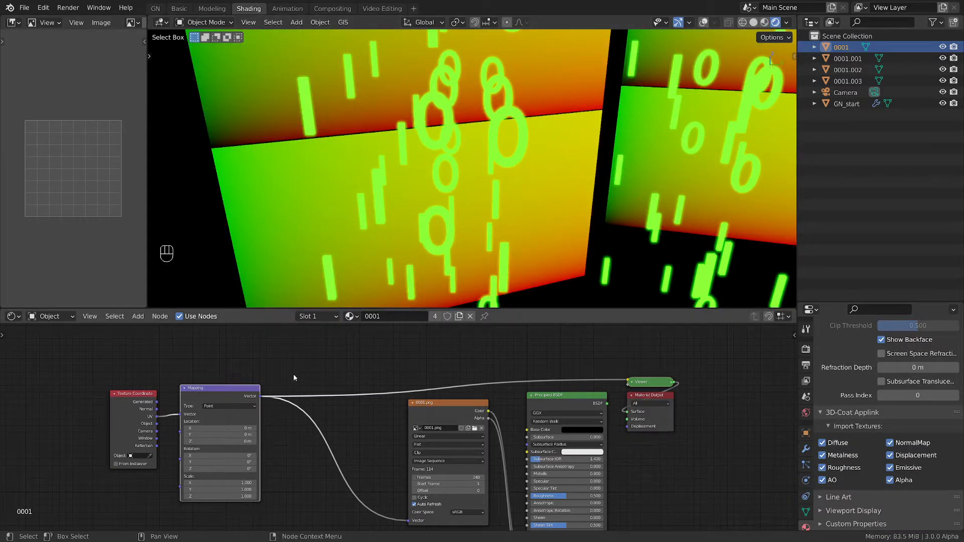
Insert a Vector Math node on the link between the Mapping node and the Viewer.
key(shift+a)
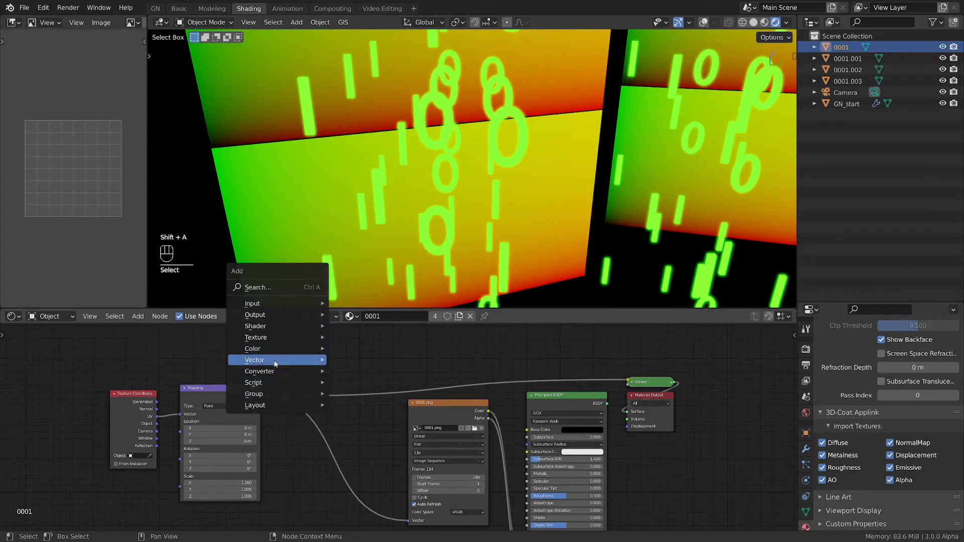
mouse_move(276, 361)
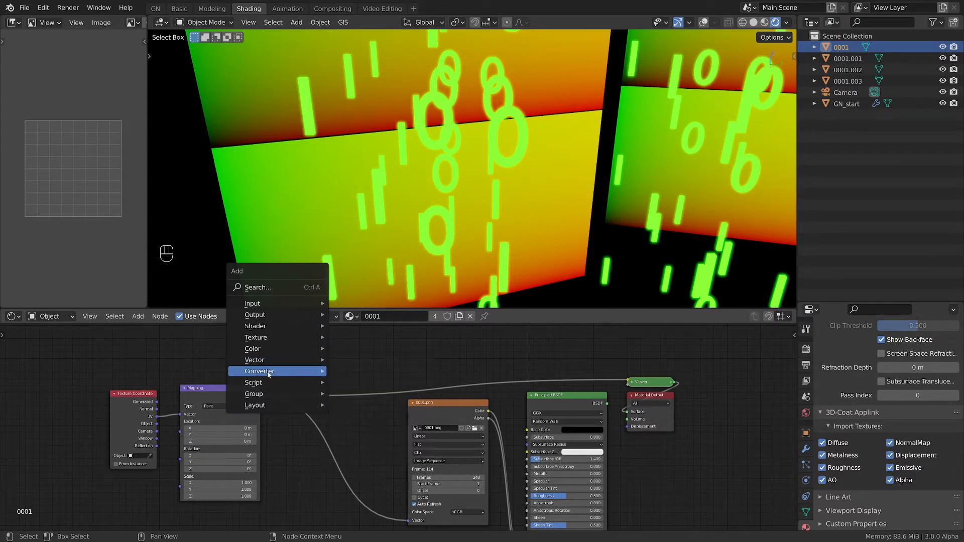
click(358, 359)
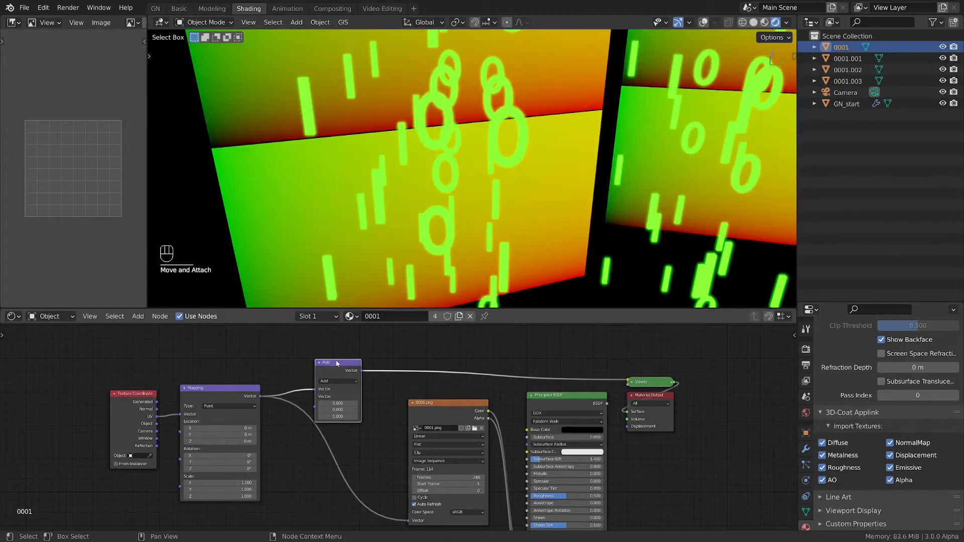
click(287, 357)
Set the Vector Math operation to Distance and preview its output on the plane.
click(310, 379)
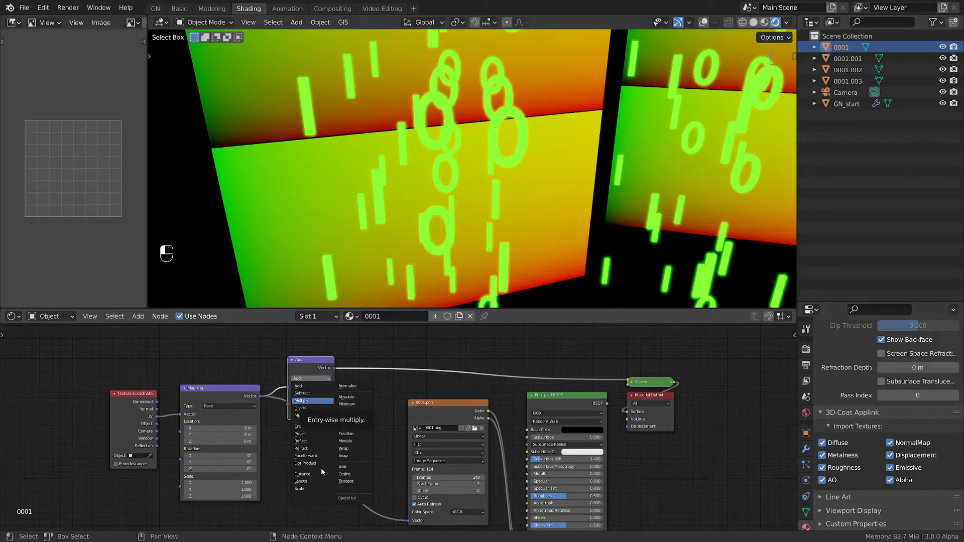
click(311, 380)
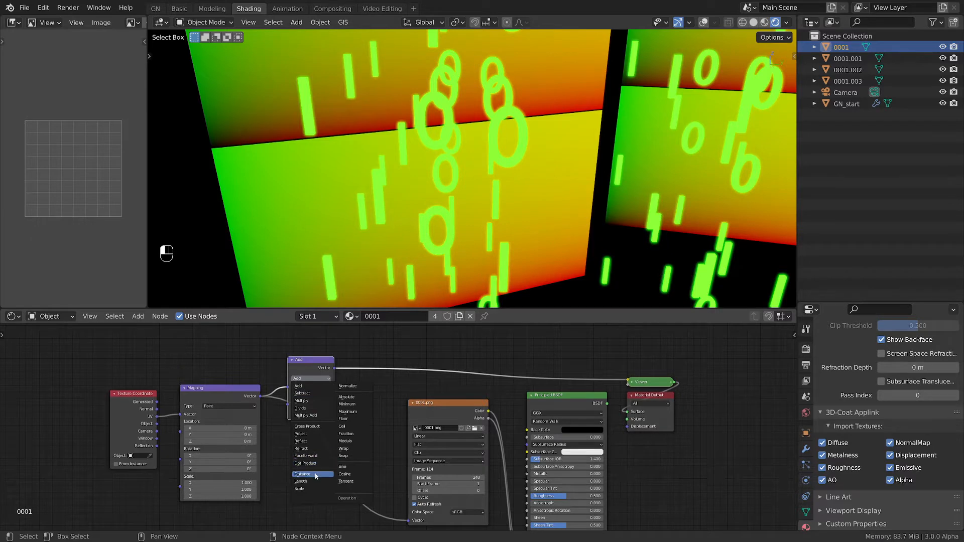
click(316, 475)
ctrl+shift+click(319, 365)
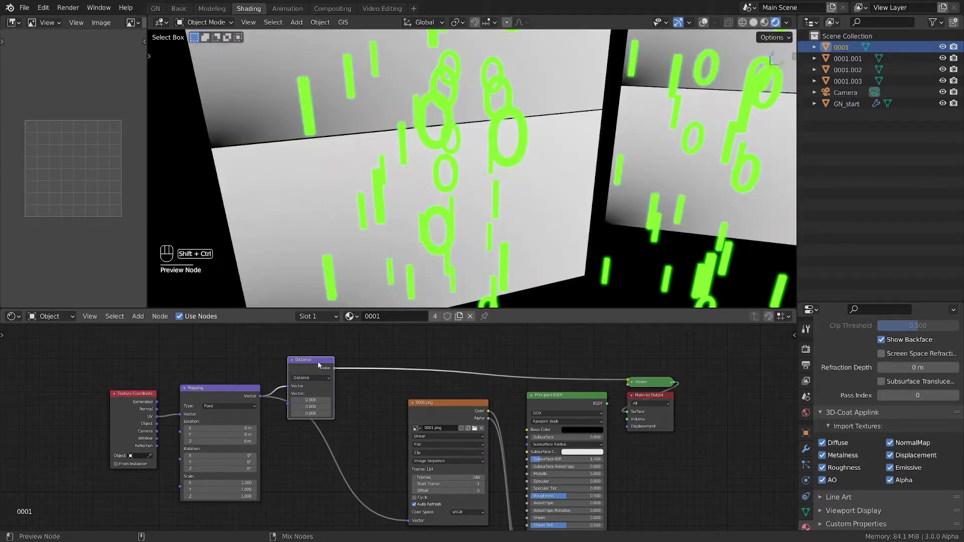
Set all three components of the Distance node's second vector to 0.5.
click(314, 400)
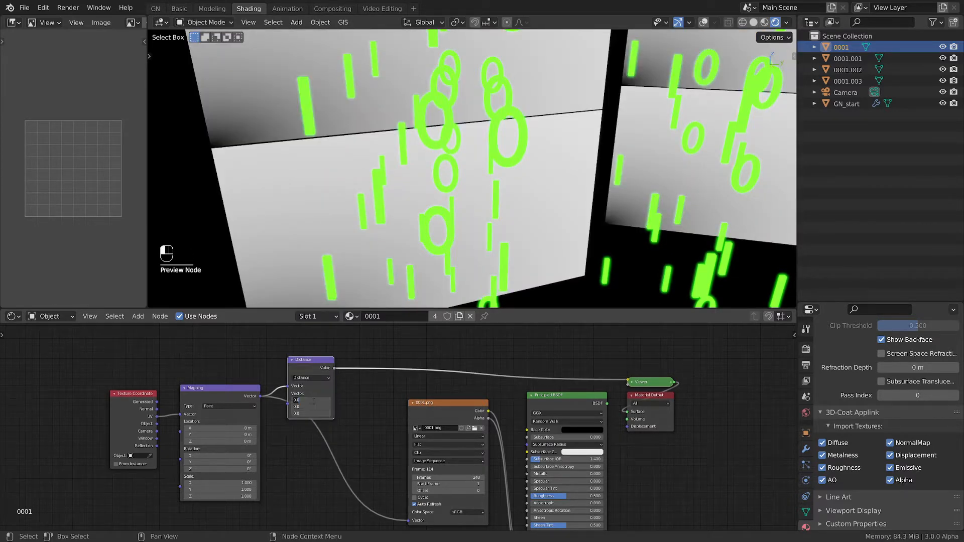
key(BackSpace)
text(.5)
key(Return)
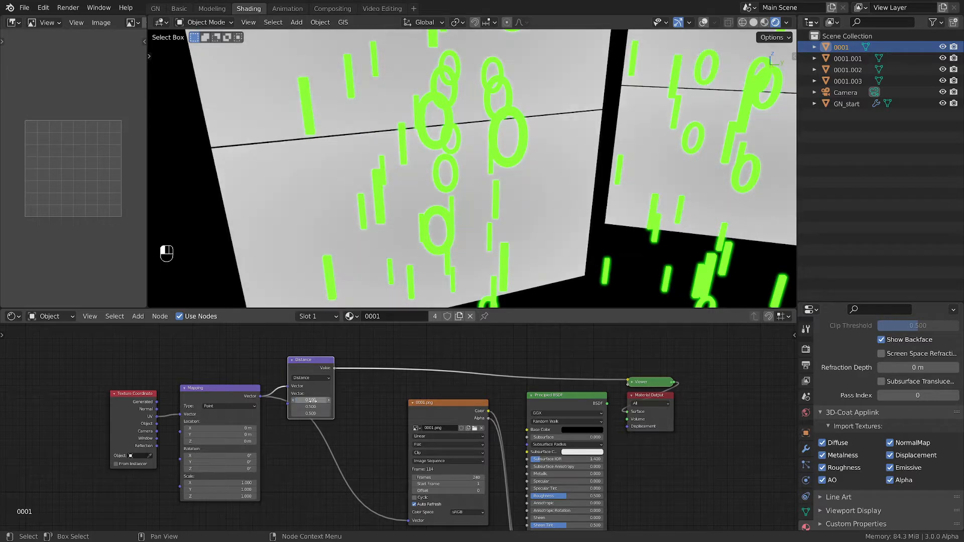
Move the Texture Coordinate, Mapping and Distance nodes farther from the image texture to free space after Distance.
drag(88, 372, 335, 421)
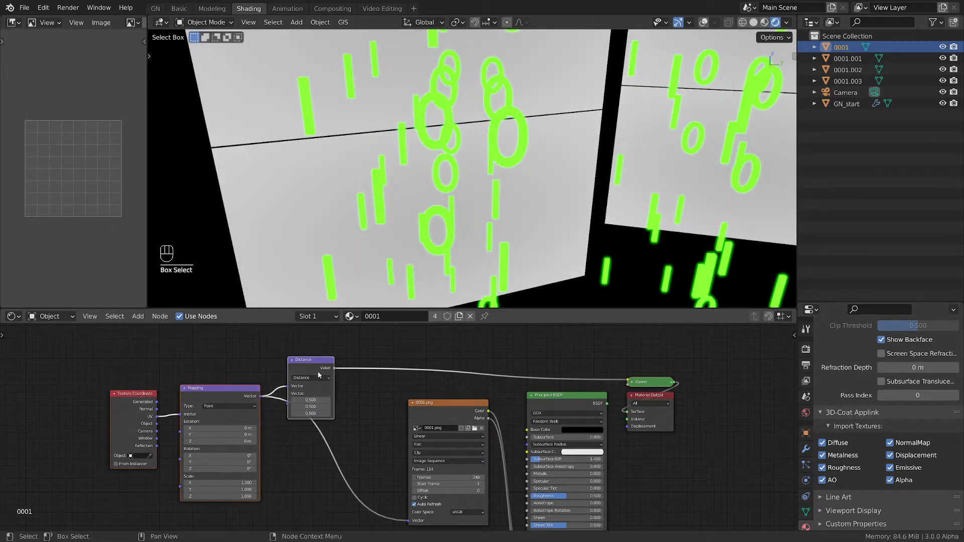
drag(312, 365, 196, 377)
middle_drag(272, 403, 361, 445)
drag(267, 405, 241, 391)
click(253, 399)
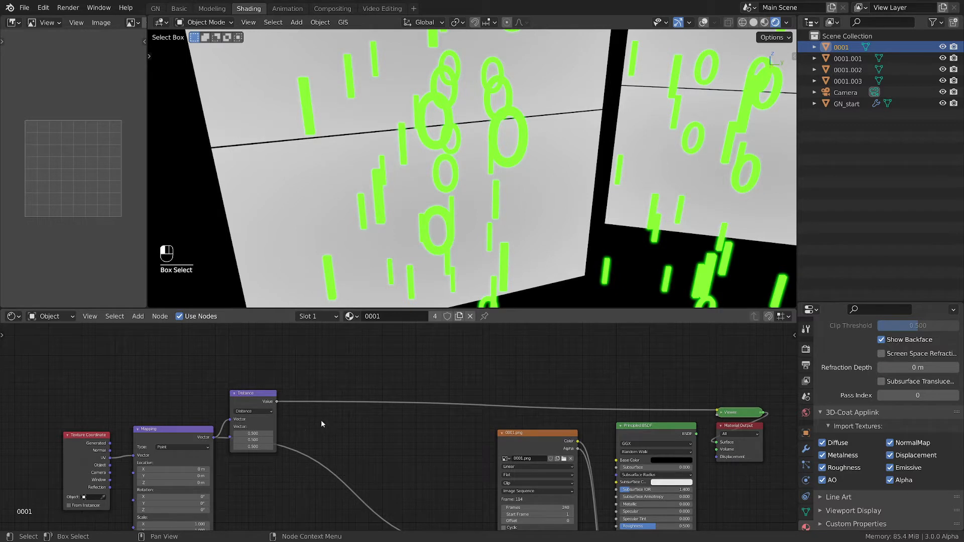
Insert a MixRGB node on the link between the Distance node and the Viewer.
key(shift+a)
mouse_move(321, 422)
mouse_move(307, 398)
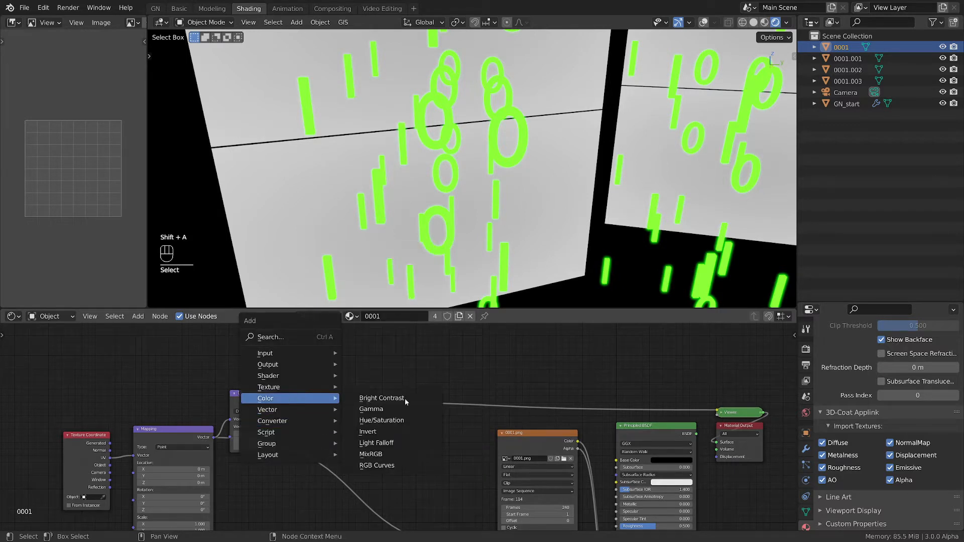
click(381, 455)
click(307, 361)
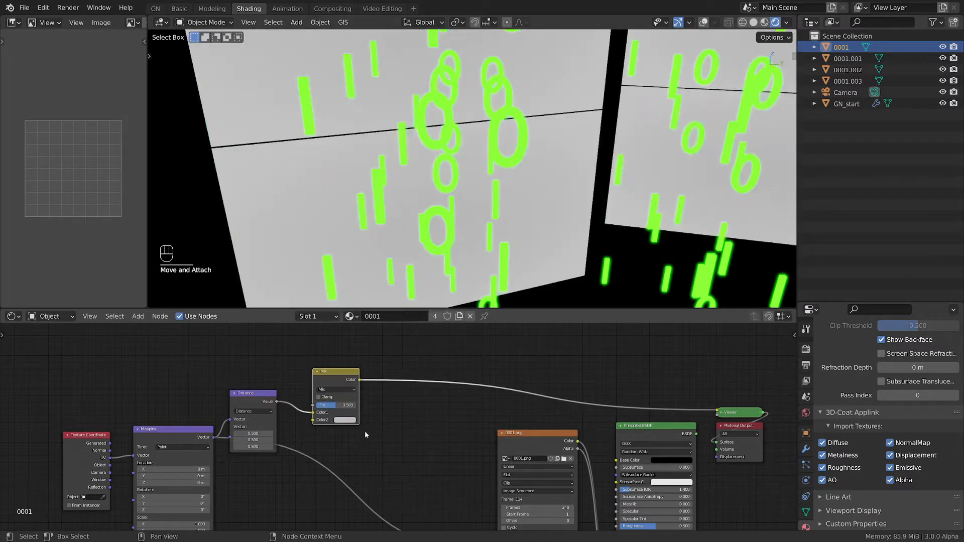
Set the MixRGB node's second color to white and its blending mode to Color Dodge.
click(354, 421)
click(342, 421)
drag(392, 340, 392, 325)
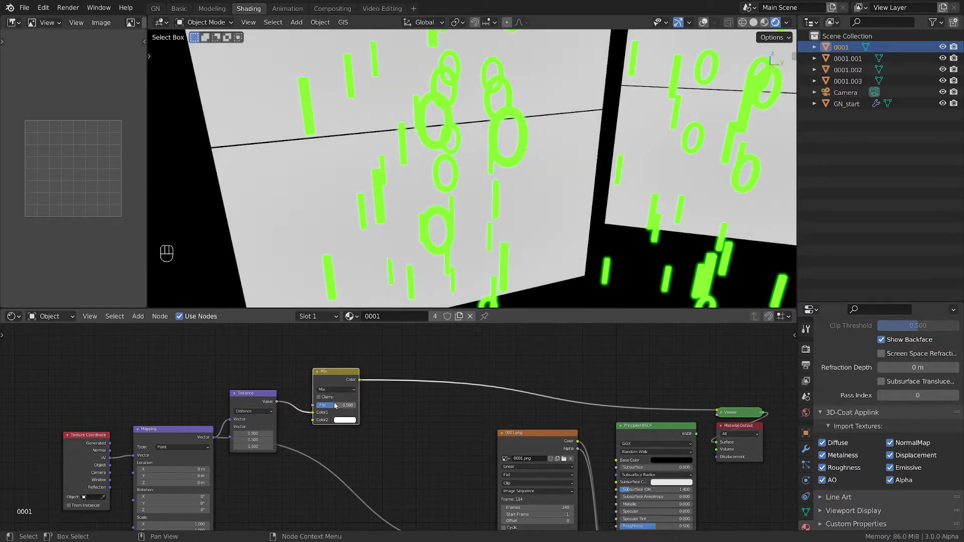
click(328, 388)
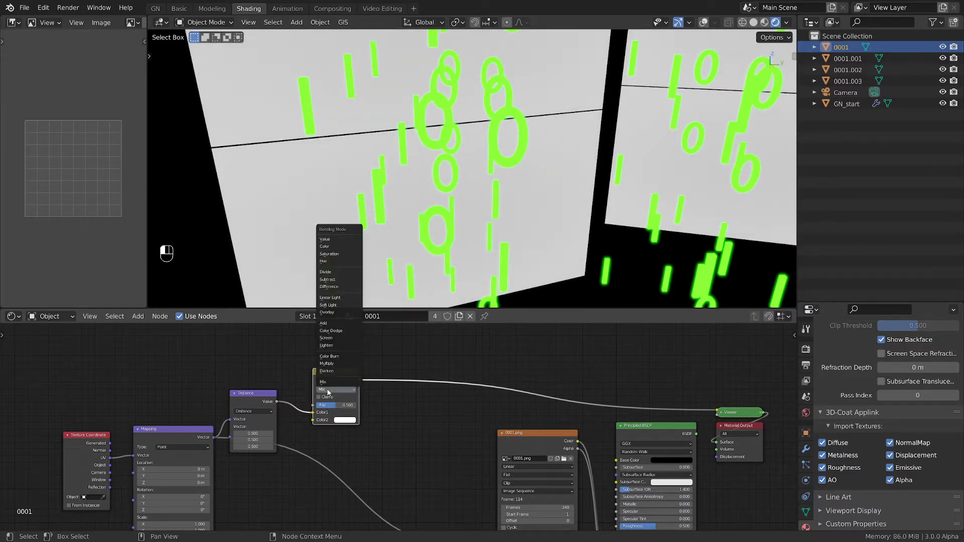
click(336, 331)
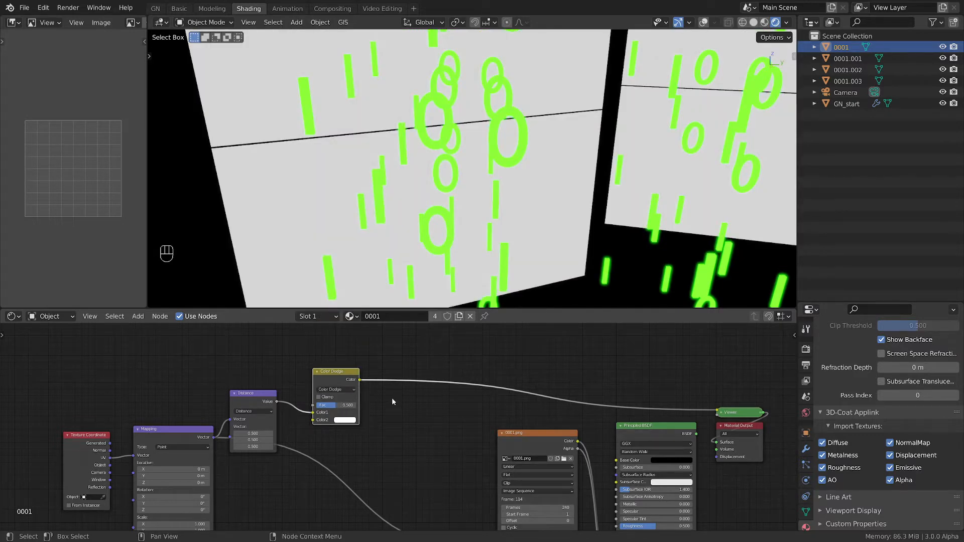
Duplicate the Color Dodge node onto its output link and set the copy to Color Burn with a black second color.
click(337, 374)
key(shift+d)
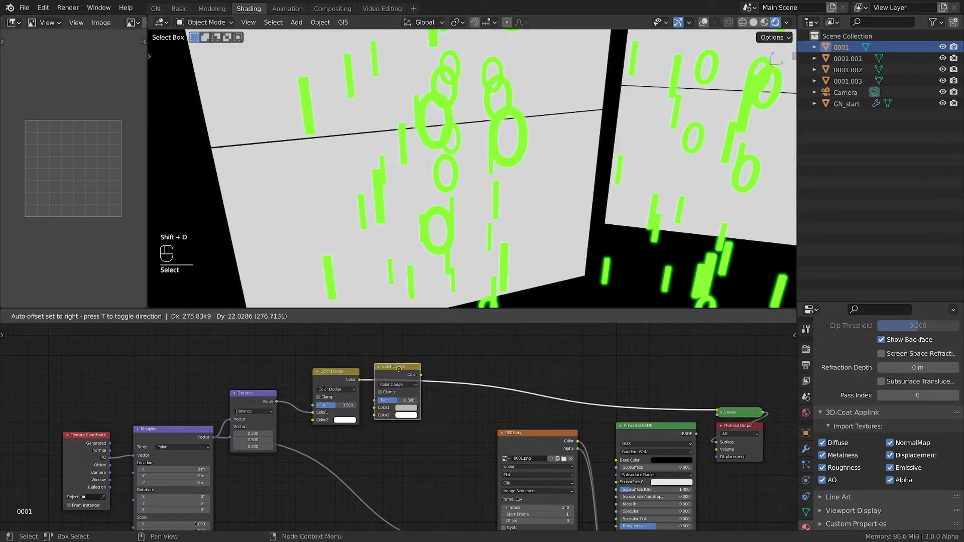
click(410, 369)
click(416, 386)
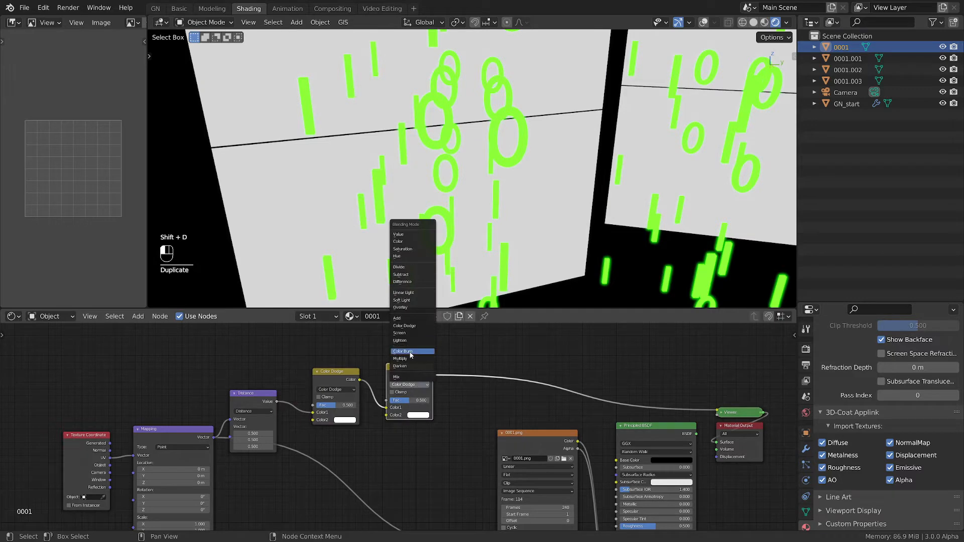
click(411, 353)
click(424, 415)
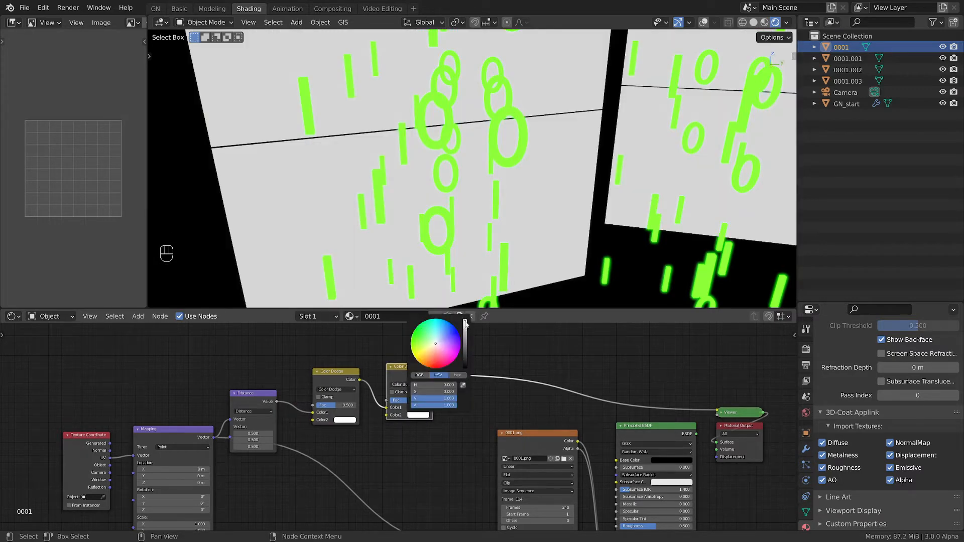
drag(466, 324, 465, 367)
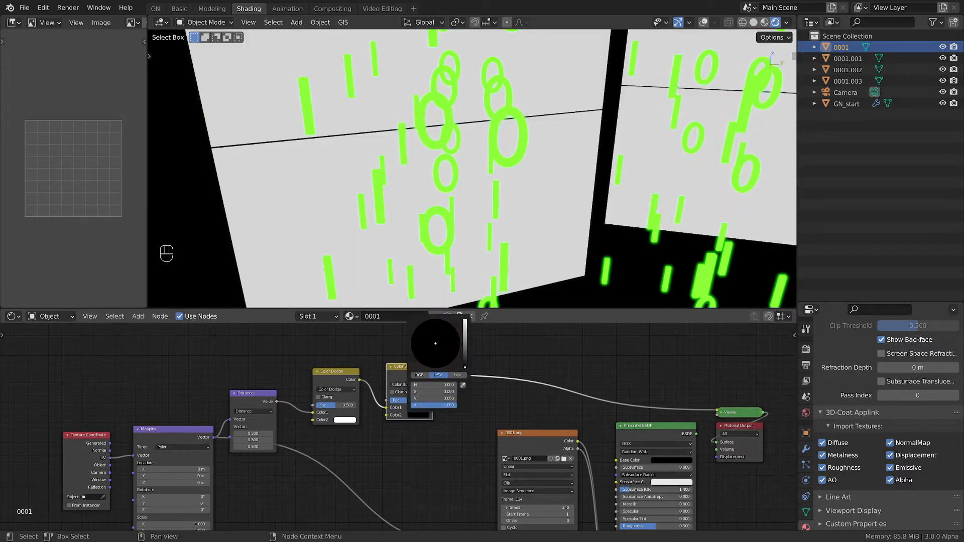
Line up the Color Burn node just after Color Dodge and raise its factor to about 0.78.
click(397, 370)
drag(397, 371, 373, 379)
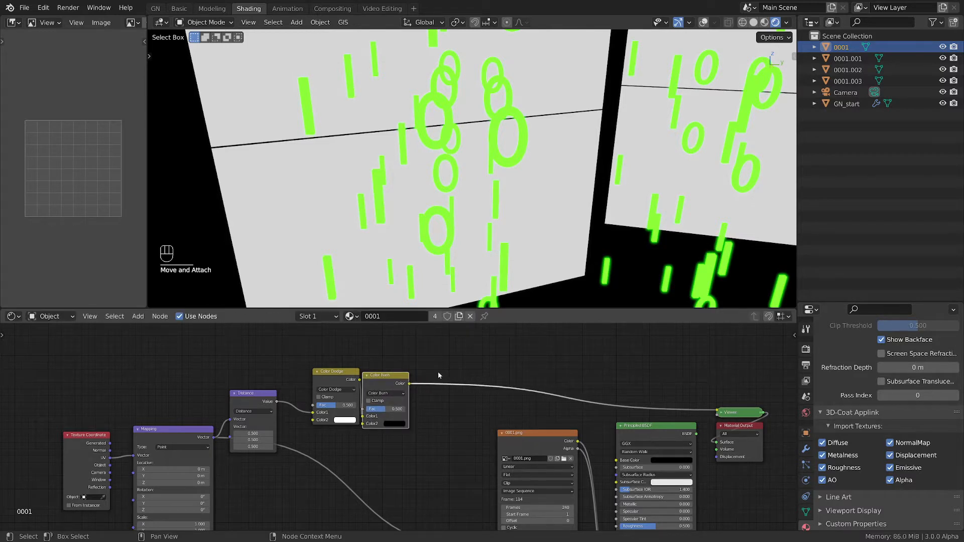
middle_drag(438, 373, 372, 362)
mouse_move(350, 377)
mouse_down()
mouse_move(365, 373)
mouse_move(347, 396)
mouse_up()
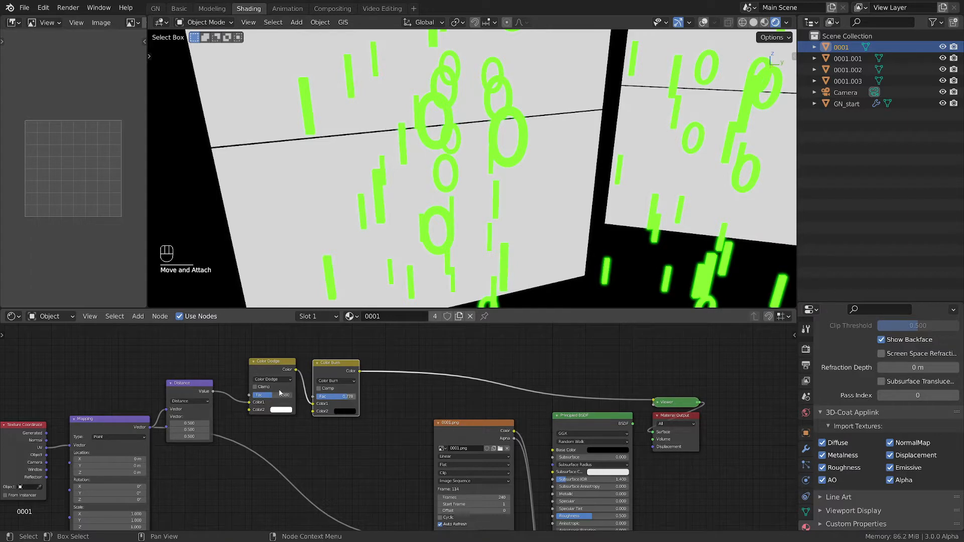
Fine-tune the mask edge by setting the Color Dodge factor to about 0.161 and the Color Burn factor to about 0.772.
drag(274, 395, 260, 395)
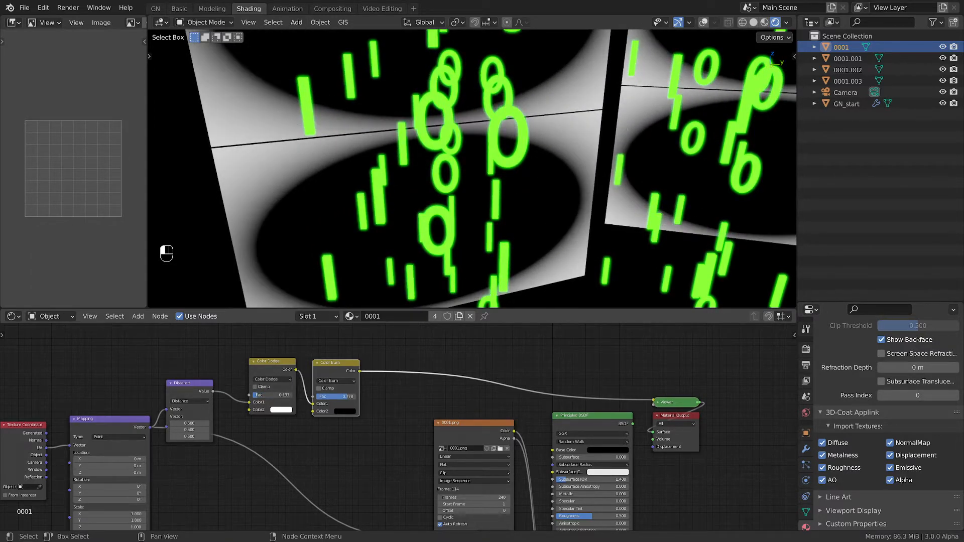
scroll(390, 173, down, 5)
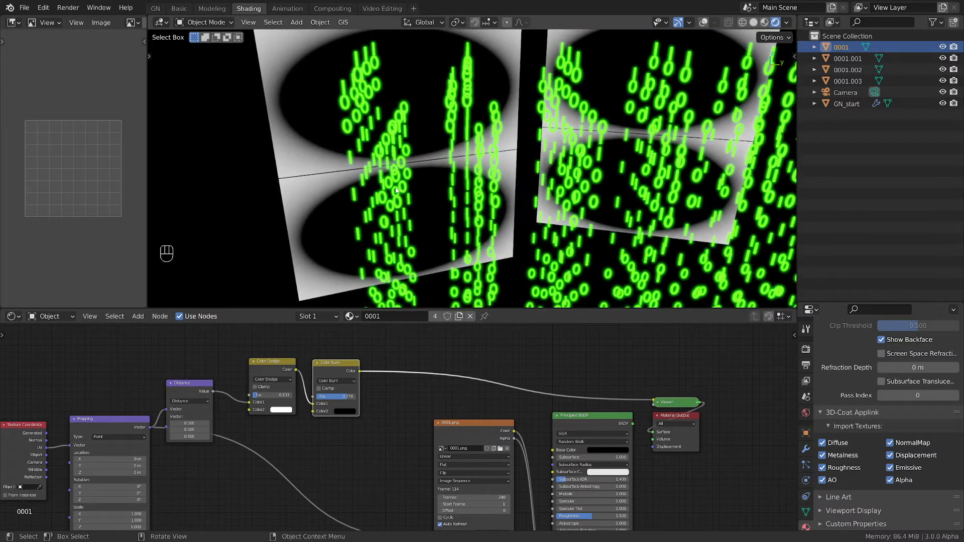
scroll(410, 188, down, 2)
drag(336, 397, 341, 396)
drag(271, 396, 277, 395)
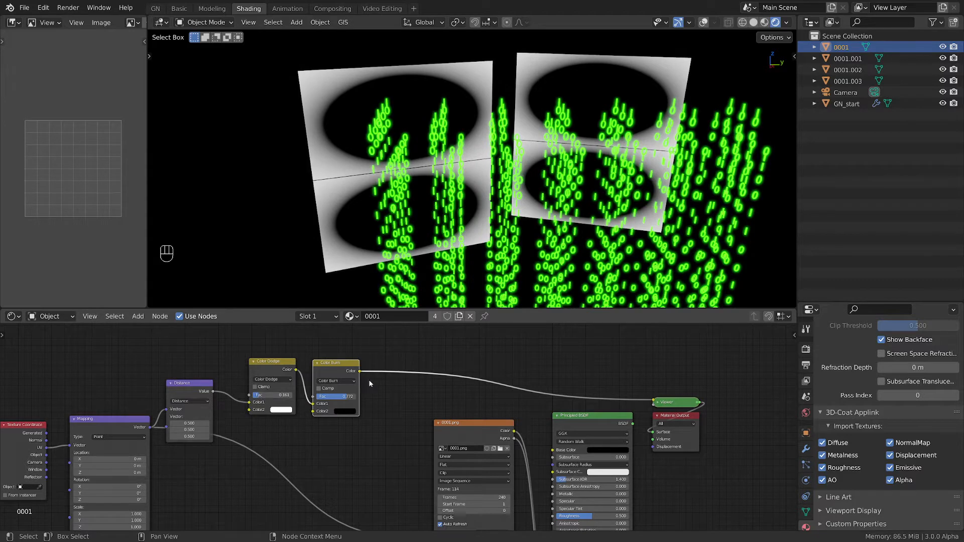
Move the 0001.png image node back below the Color Dodge and Color Burn nodes, clearing space before the Principled BSDF.
scroll(280, 366, down, 3)
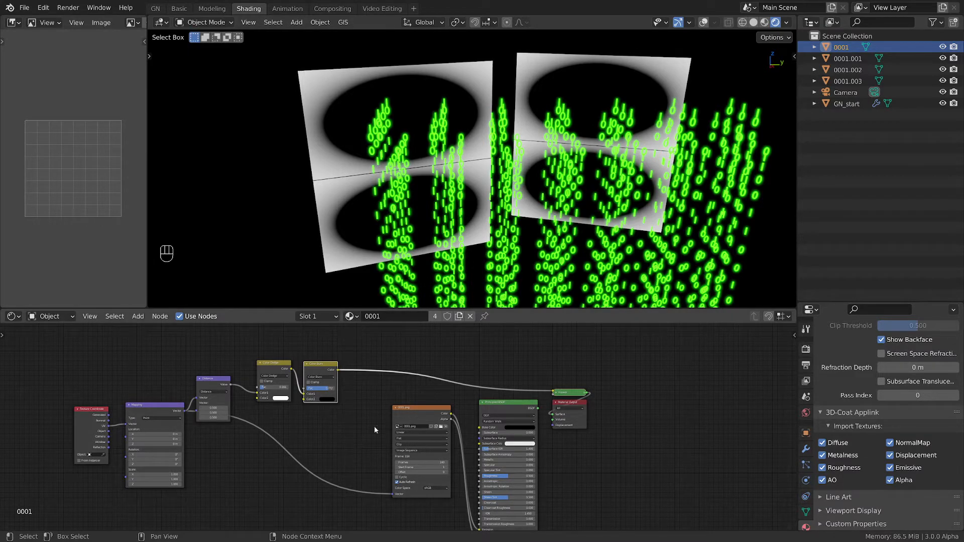
drag(400, 426, 297, 478)
middle_drag(405, 437, 419, 410)
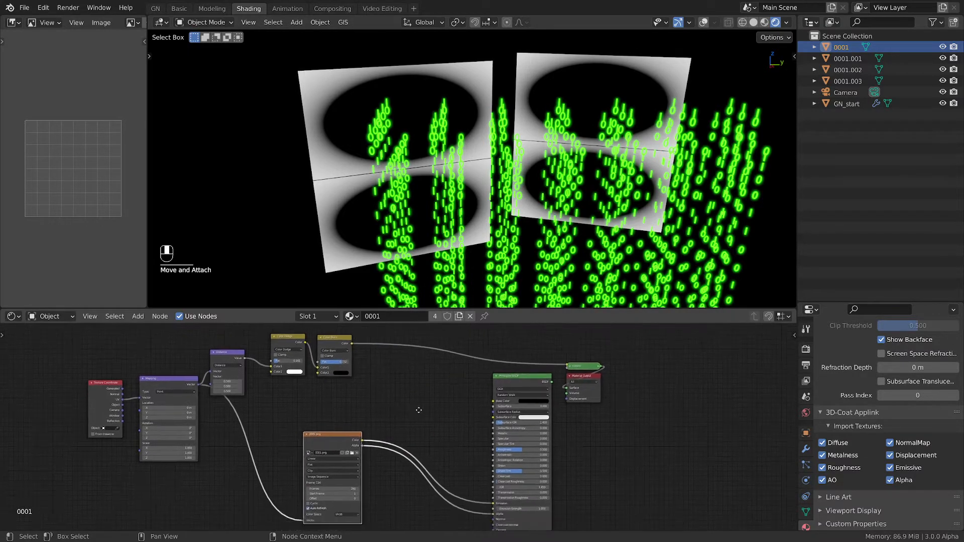
Duplicate the Color Burn node into the free space before the Principled BSDF and set the copy's blending mode to Multiply.
scroll(419, 410, down, 4)
shift+click(354, 356)
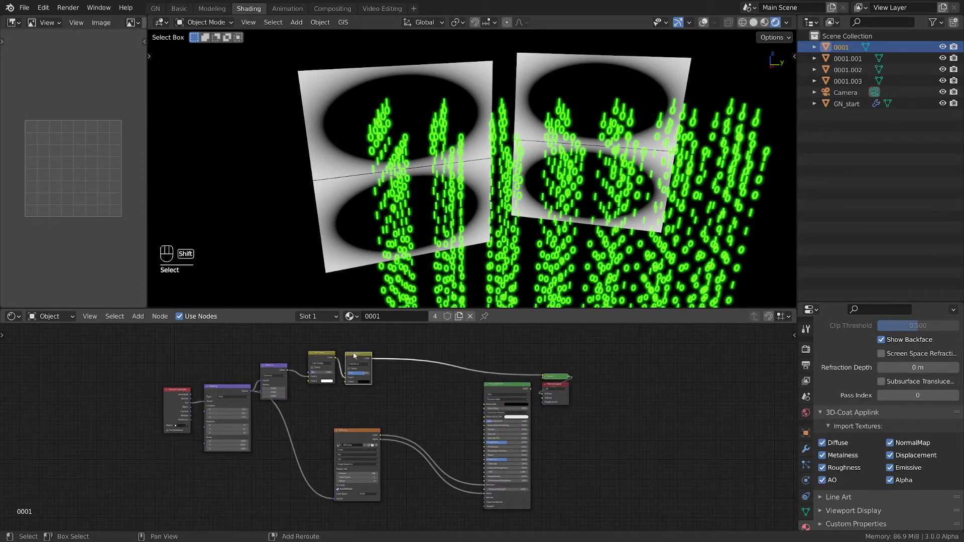
key(shift+d)
click(435, 396)
scroll(435, 397, up, 4)
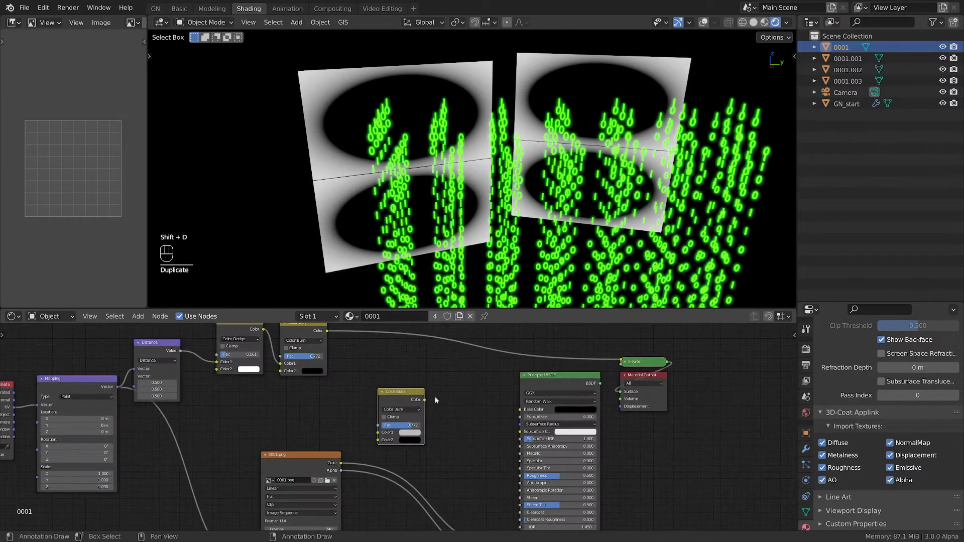
click(396, 411)
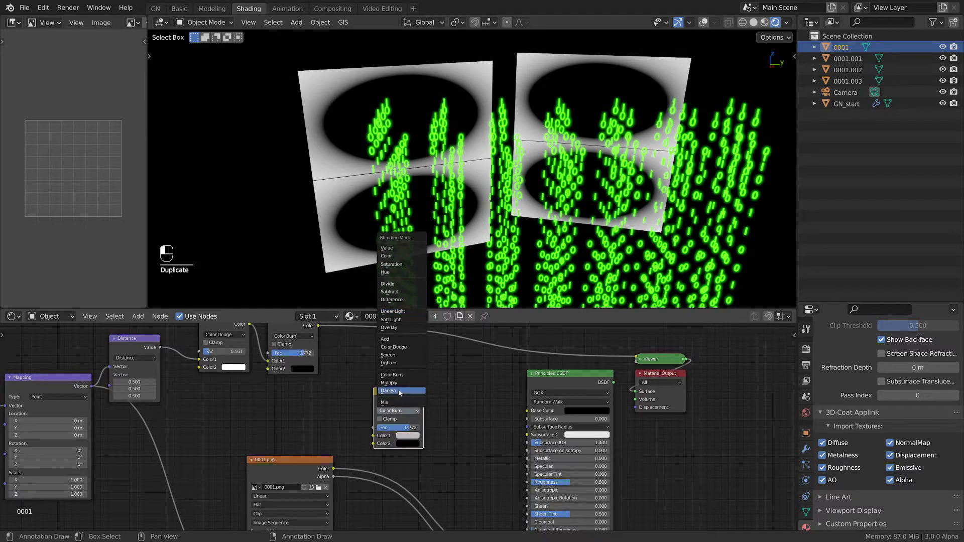
click(381, 384)
Link the Color Burn output to the Multiply node's Color1 and the 0001.png node's Alpha output to its Color2.
drag(318, 326, 374, 436)
middle_drag(456, 460, 448, 417)
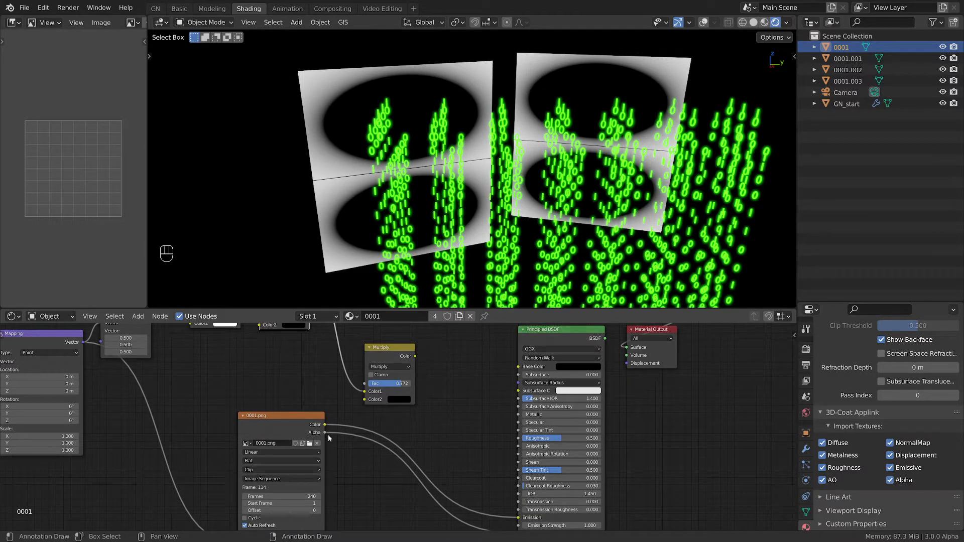
drag(325, 432, 398, 399)
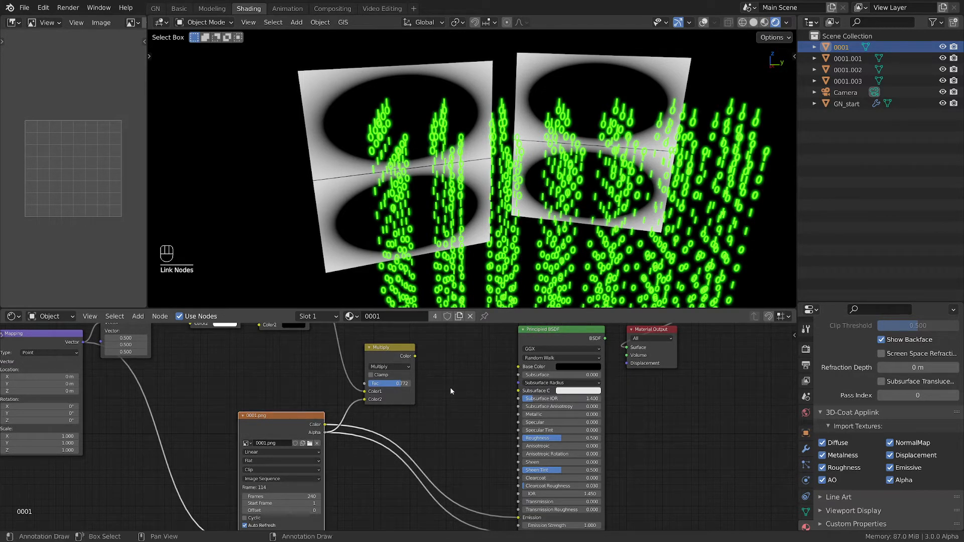
middle_drag(440, 364, 438, 360)
Connect the Multiply output to the Principled BSDF's Alpha input and set the Multiply factor to 1.000.
drag(413, 350, 514, 467)
middle_drag(402, 332, 427, 424)
drag(426, 381, 431, 413)
middle_drag(582, 357, 480, 389)
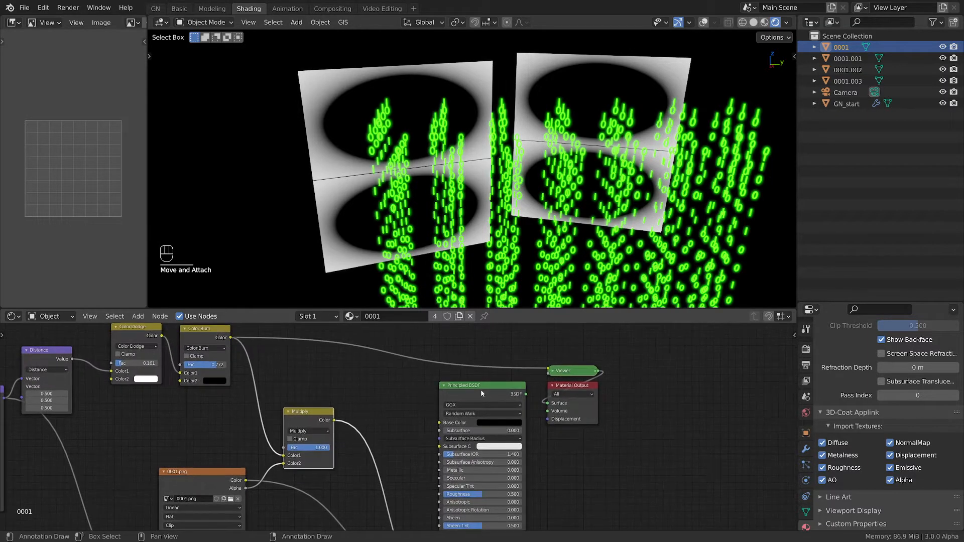
Preview the Principled BSDF through the Material Output and check the masked code planes in the viewport.
ctrl+shift+click(484, 390)
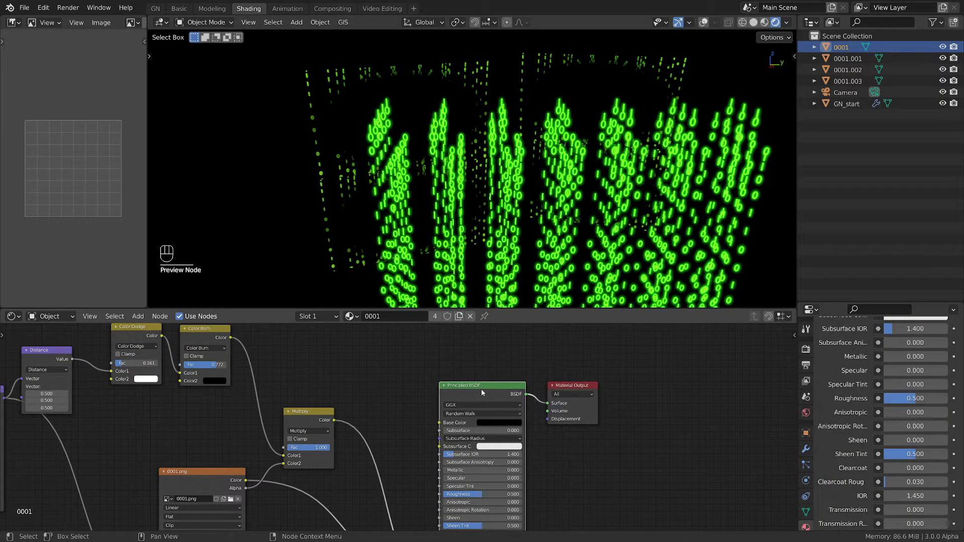
middle_drag(297, 371, 373, 397)
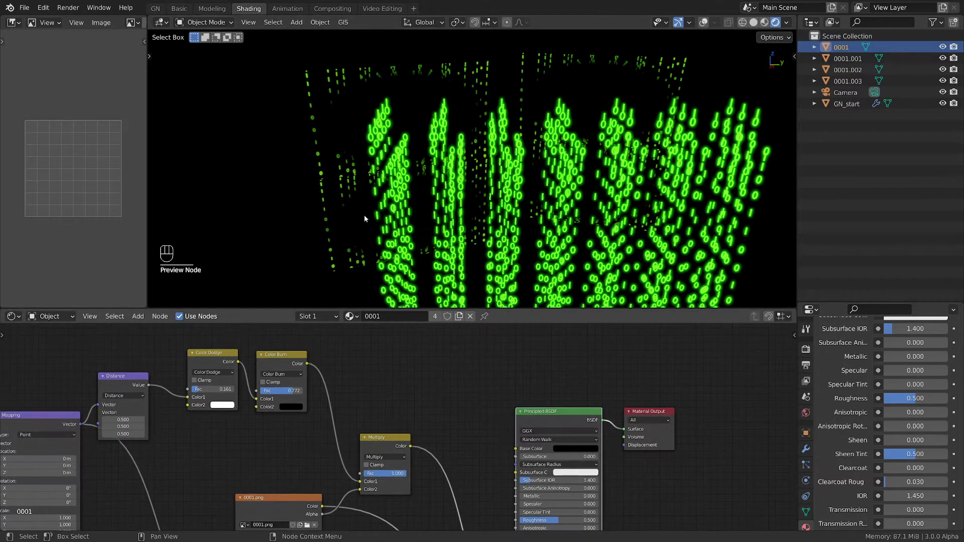
scroll(352, 161, up, 5)
scroll(351, 153, down, 5)
Make room before the Multiply node and insert an Invert node on the link between Color Burn and Multiply.
drag(377, 438, 403, 435)
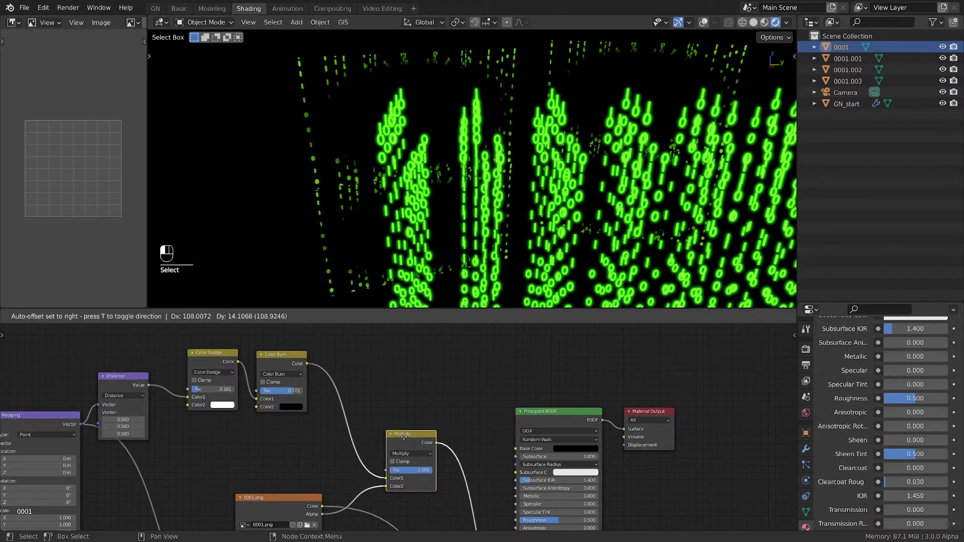
click(336, 361)
key(shift+a)
mouse_move(334, 365)
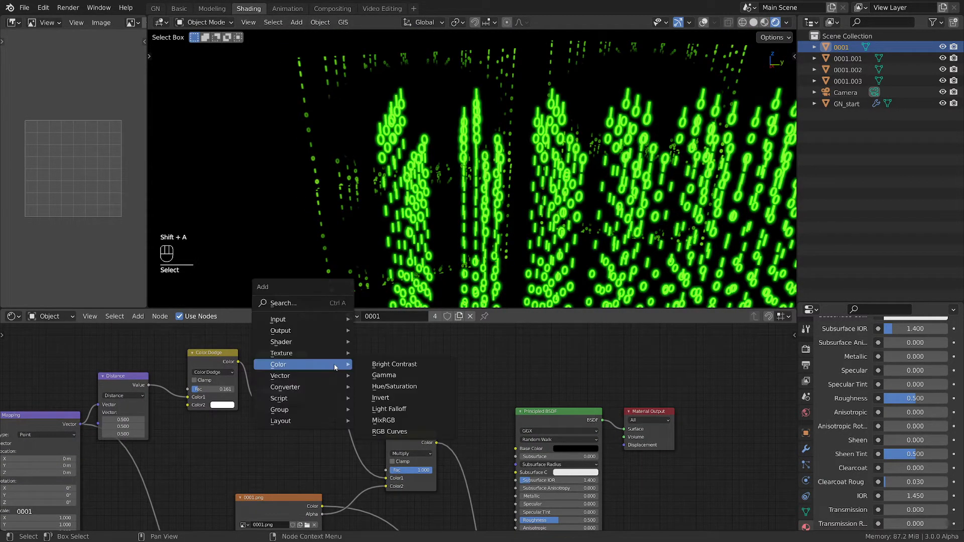
click(381, 398)
click(328, 396)
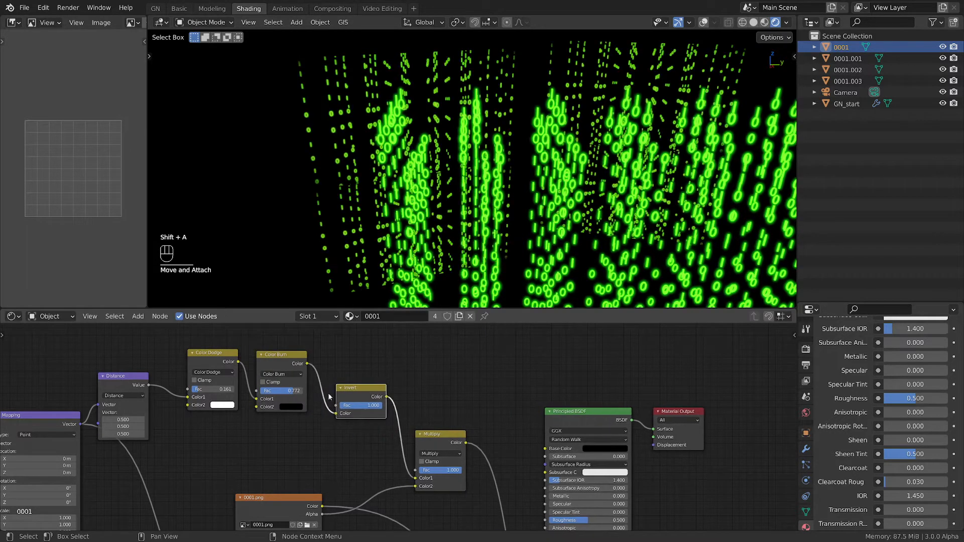
Soften the planes' faded edges by raising the Color Dodge factor to about 0.289 and the Color Burn factor to a little over 0.8.
scroll(390, 215, up, 6)
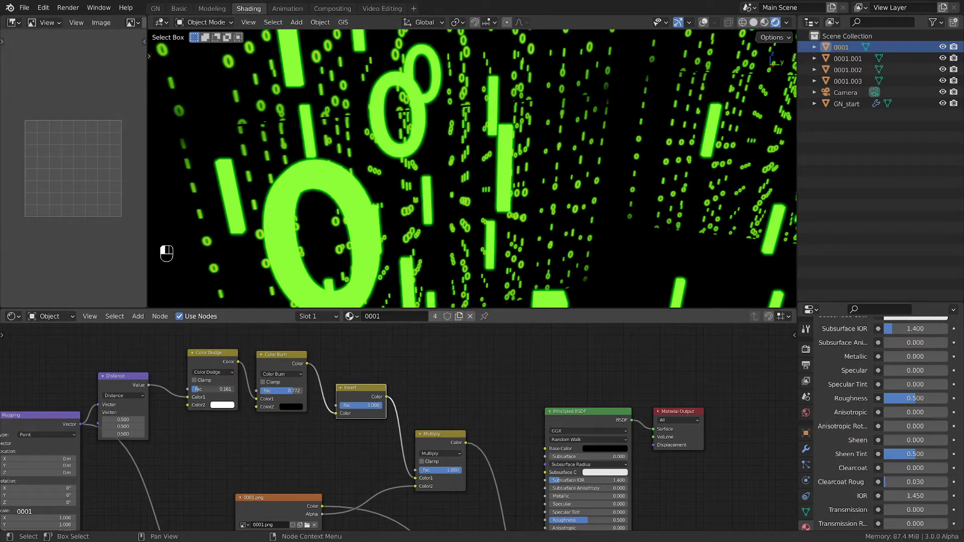
drag(216, 389, 221, 389)
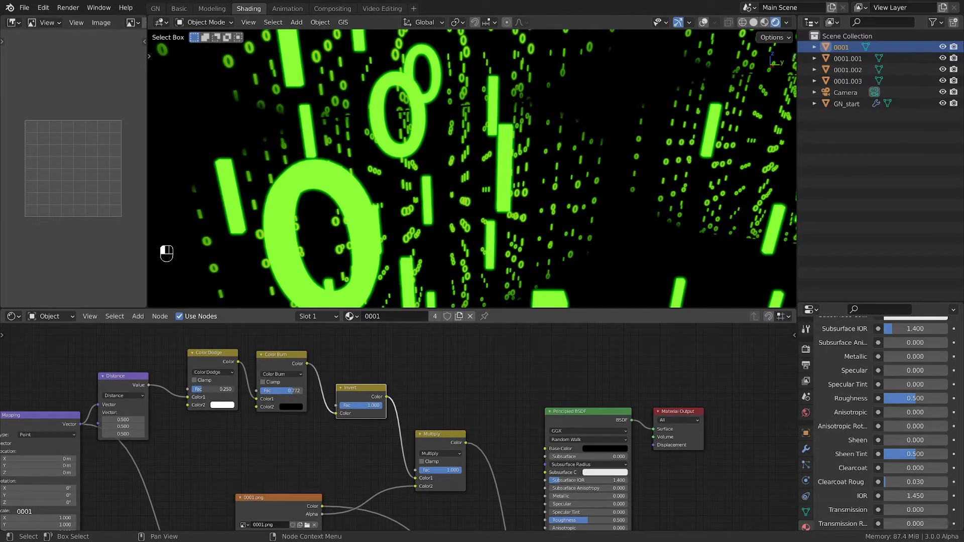
drag(284, 390, 241, 392)
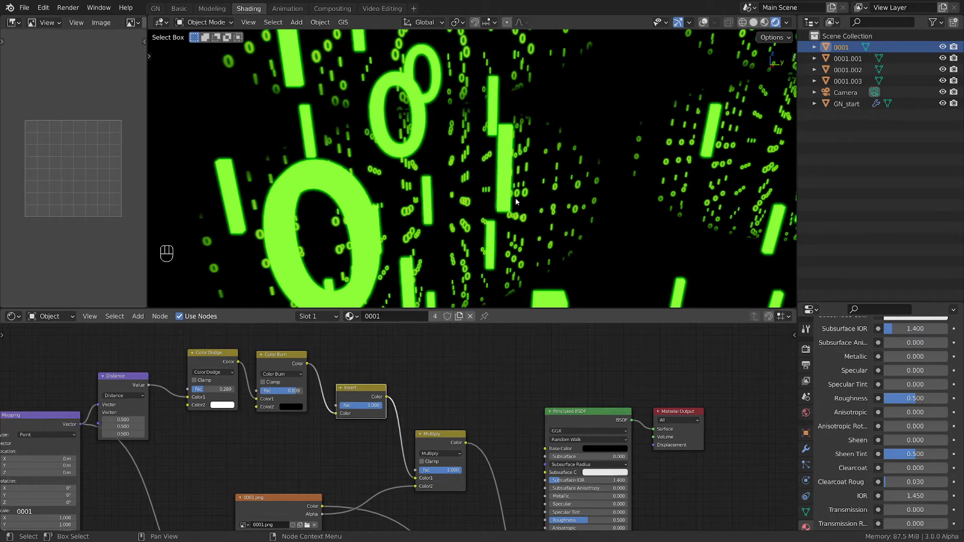
Look at the code planes from another angle, then through the camera, and play the animation to check the fade.
middle_drag(516, 201, 431, 166)
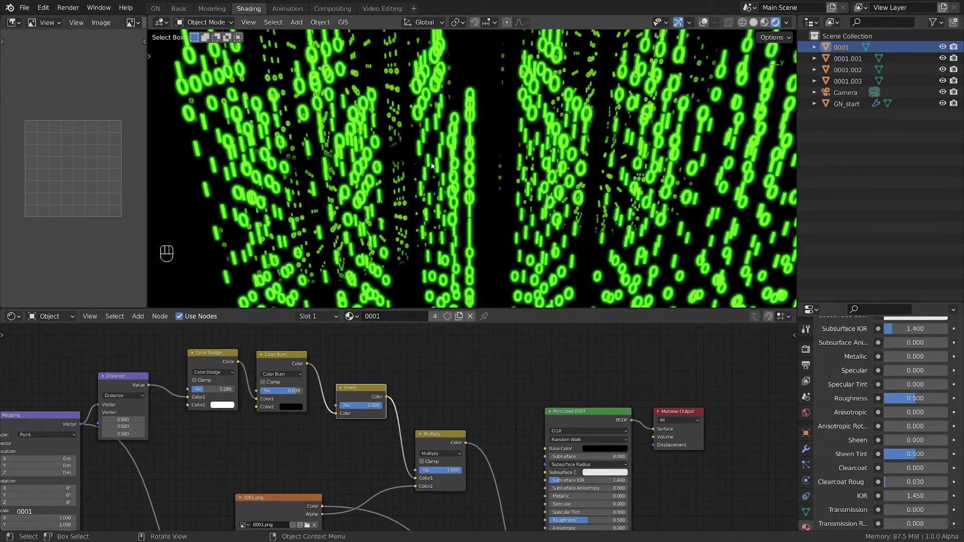
middle_drag(398, 201, 411, 194)
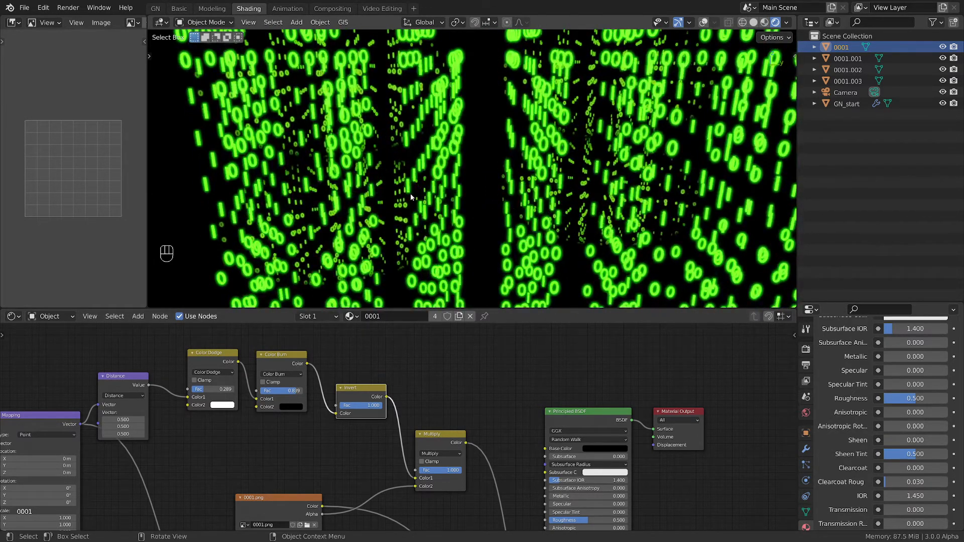
key(KP_0)
scroll(411, 196, up, 6)
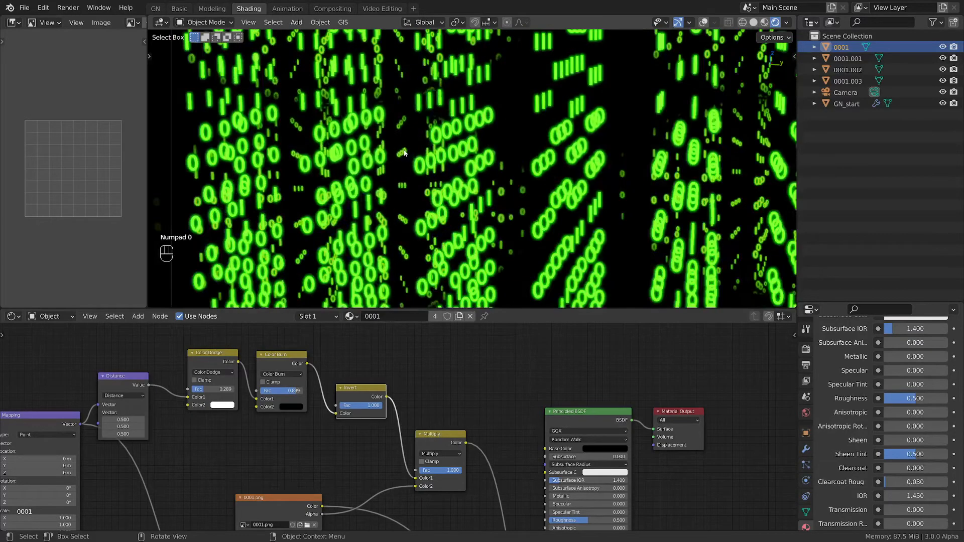
key(space)
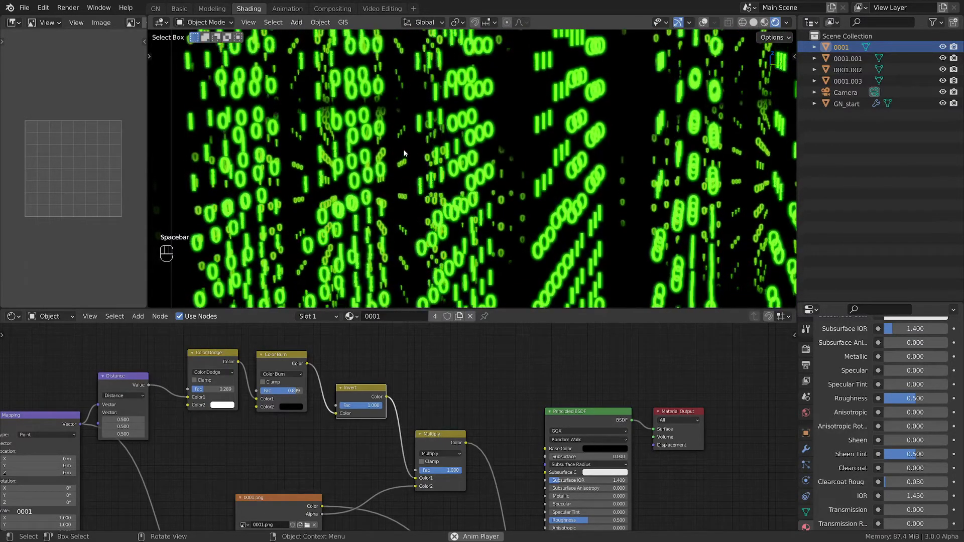
key(space)
key(space)
key(space)
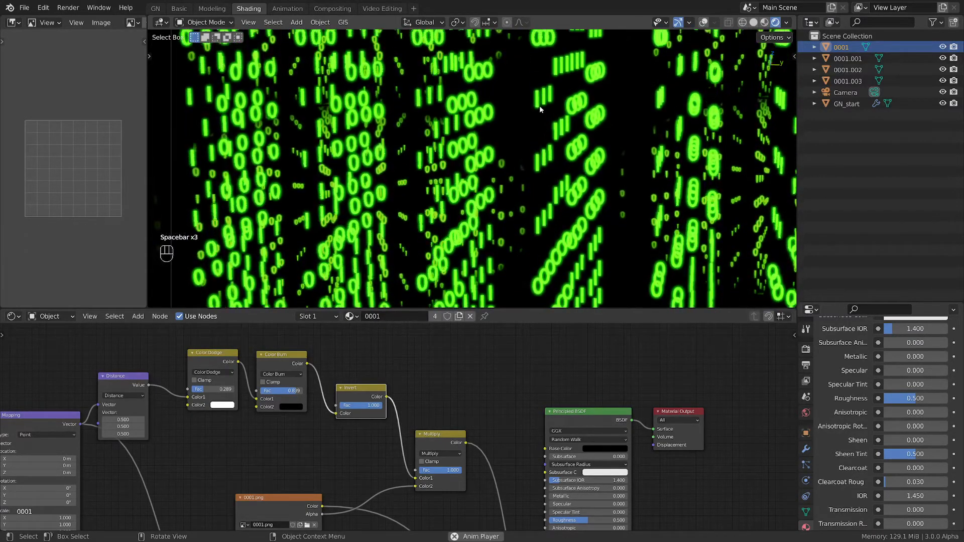
Reposition the image planes 0001 and 0001.001 within the camera view so they sit differently behind the foreground digits.
click(836, 49)
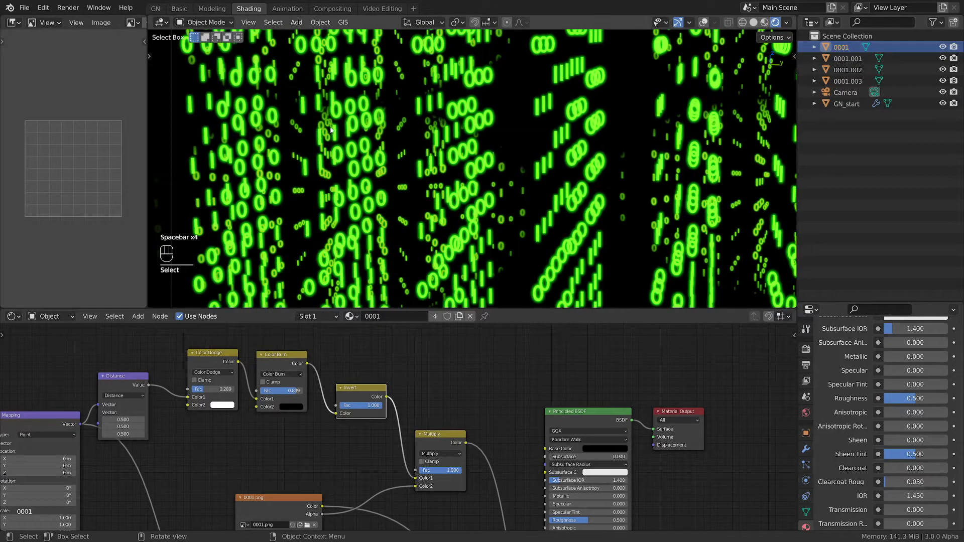
key(g)
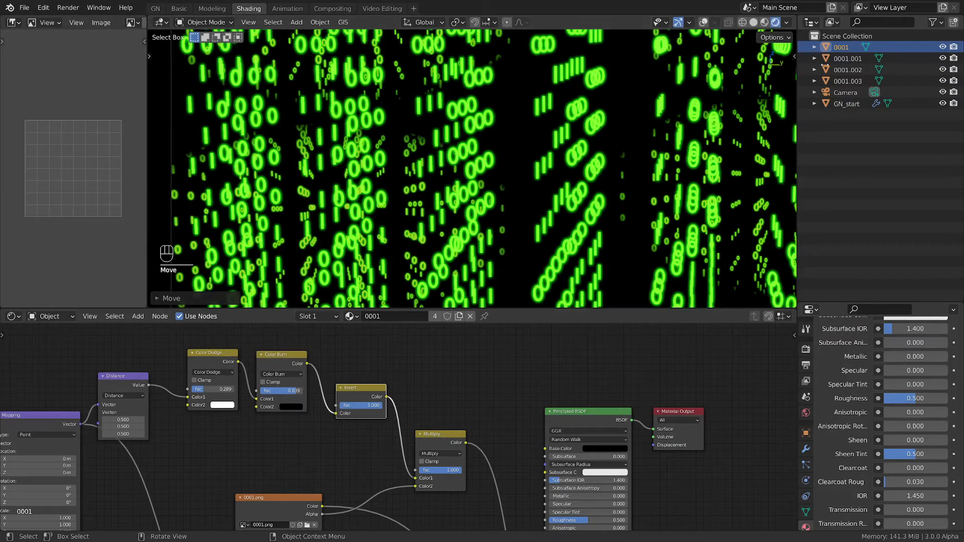
click(322, 153)
click(329, 161)
key(g)
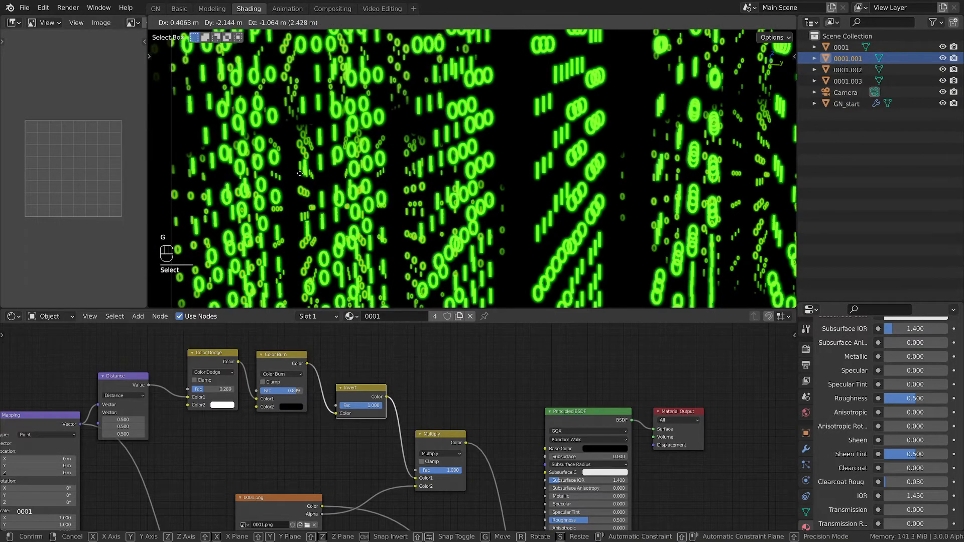
click(331, 191)
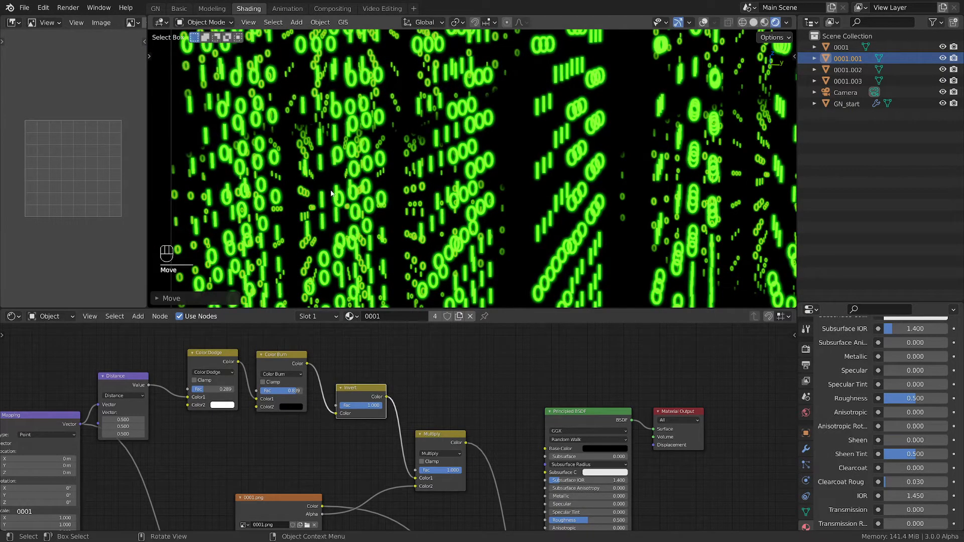
Play the animation in the camera view and review the full frame together with the complete node tree.
key(space)
key(space)
key(space)
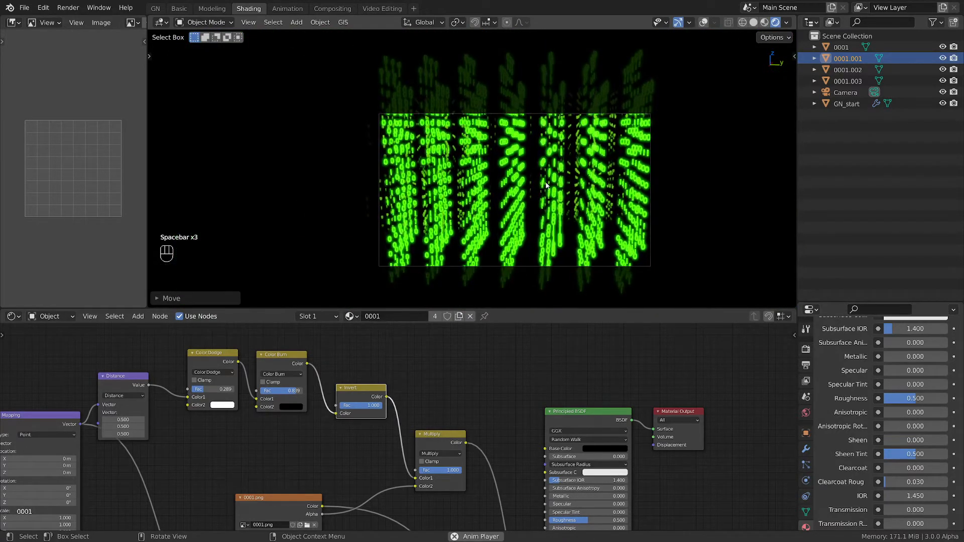
key(space)
scroll(412, 330, down, 2)
scroll(424, 351, up, 3)
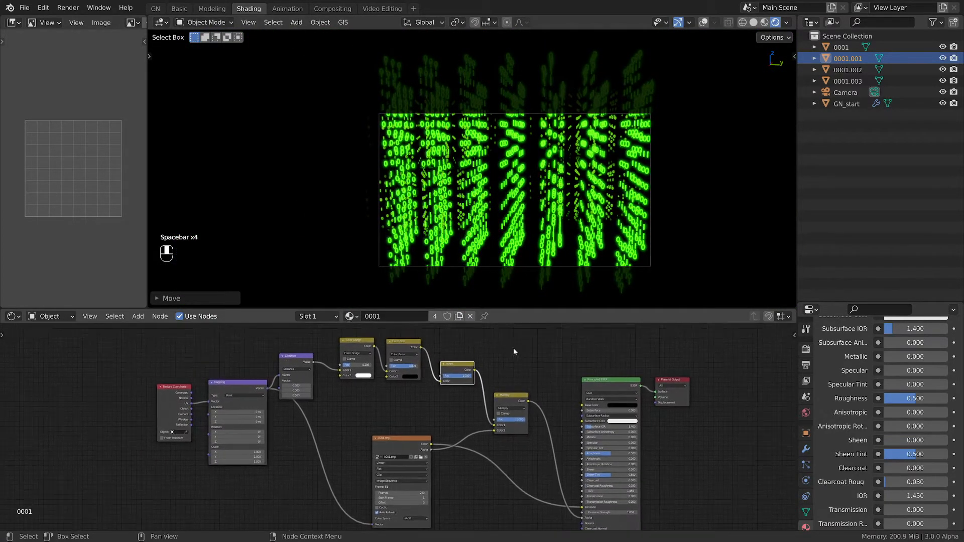
scroll(579, 146, up, 2)
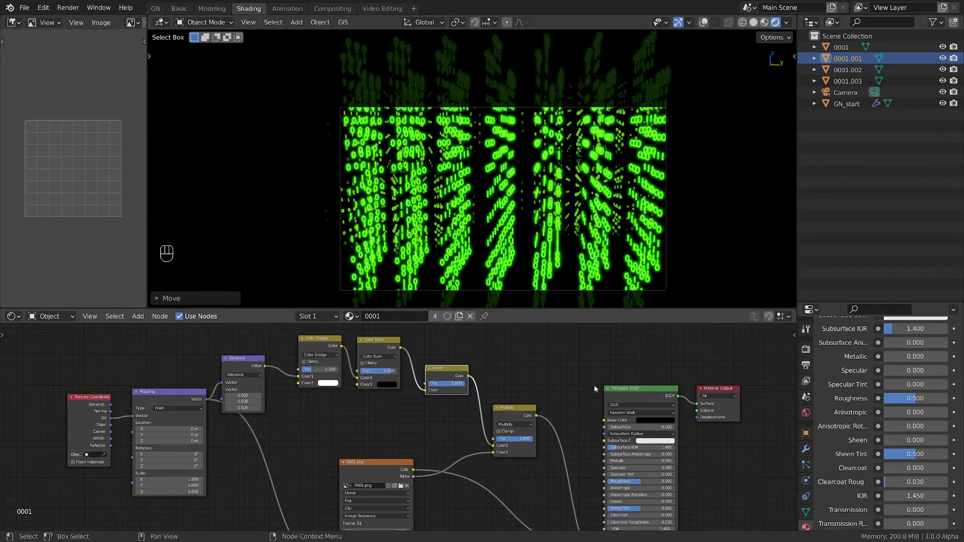
middle_drag(595, 384, 573, 388)
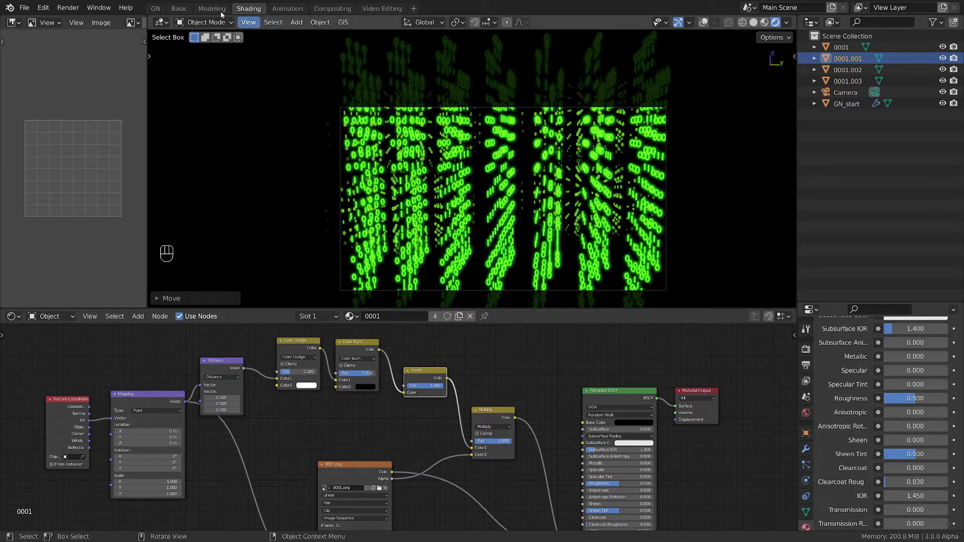
Switch to the Basic workspace and add a mesh cube at the world origin.
click(180, 8)
scroll(361, 114, down, 10)
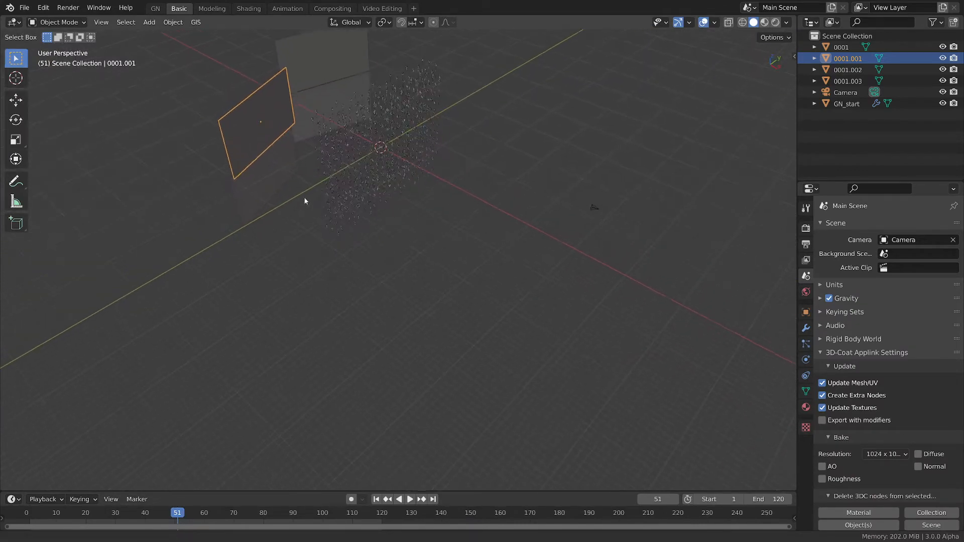
key(shift+a)
mouse_move(368, 121)
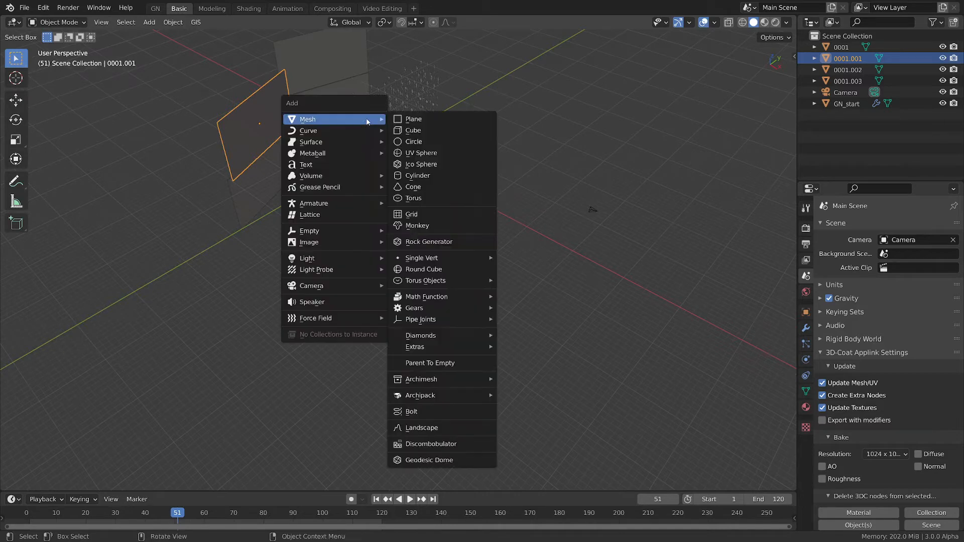
click(411, 130)
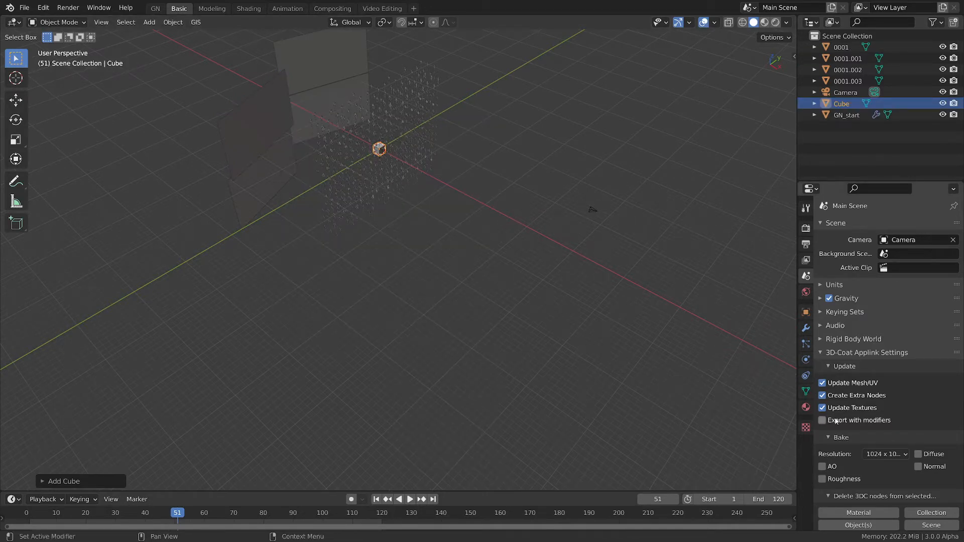
Set the cube's viewport display to Bounds so only its outline is drawn.
click(806, 312)
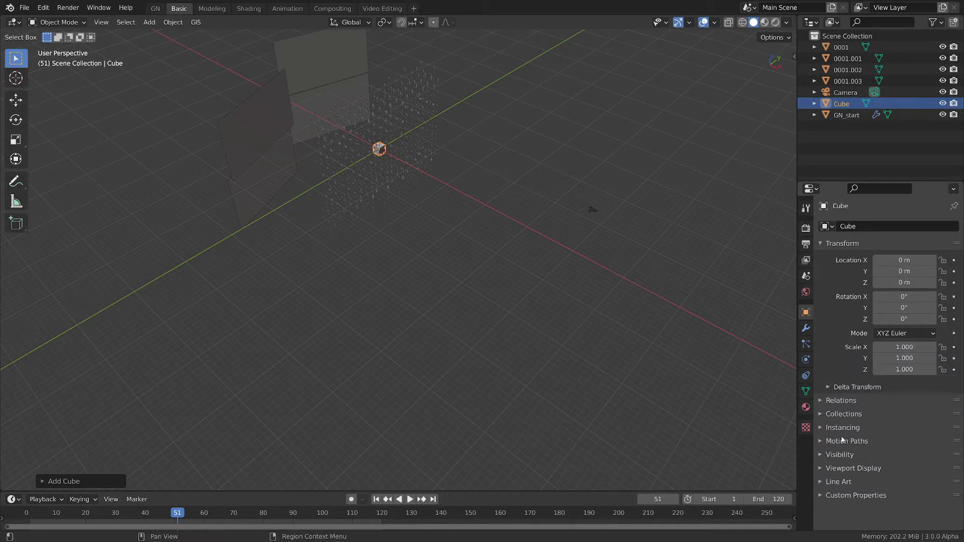
click(850, 469)
scroll(854, 493, down, 5)
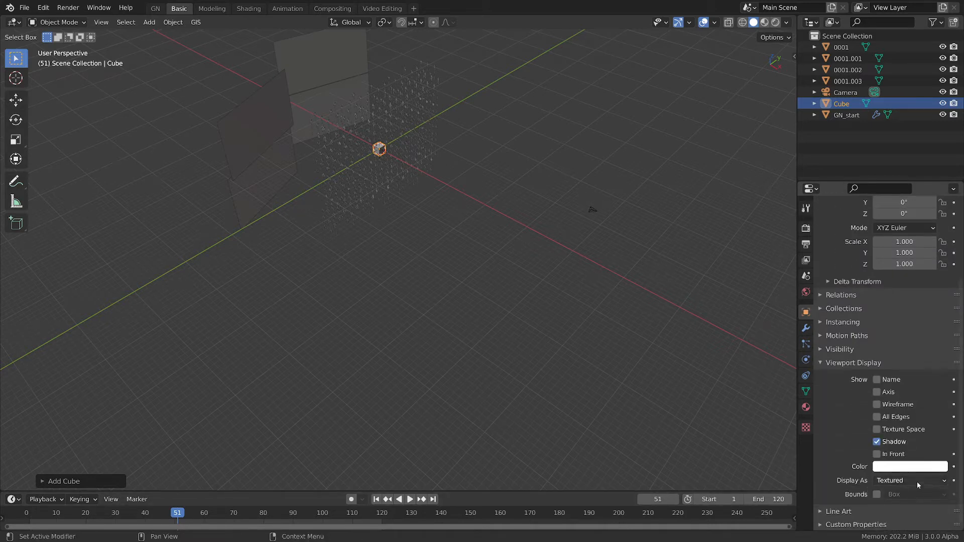
click(917, 481)
click(906, 467)
scroll(372, 124, up, 3)
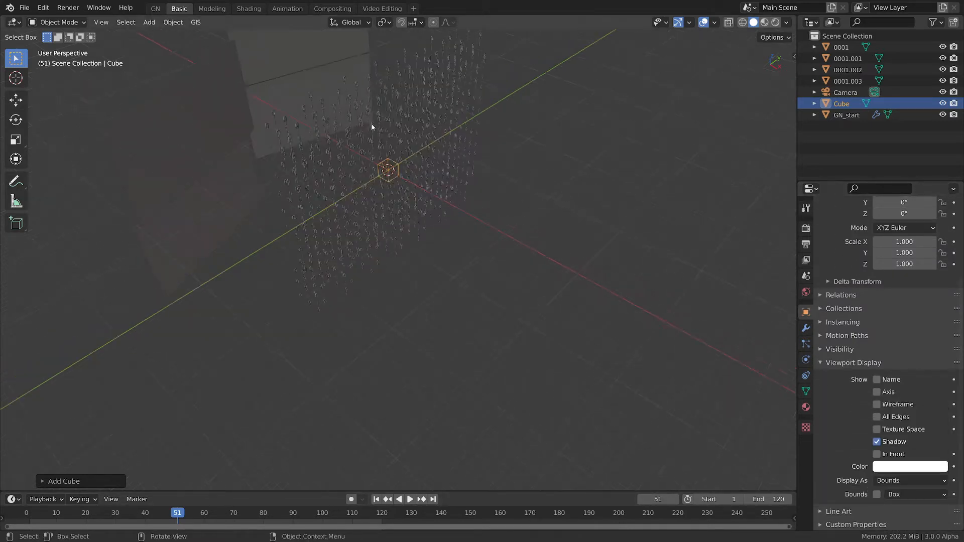
Scale the cube up uniformly to about 44.85 so it surrounds the digits and image planes.
key(s)
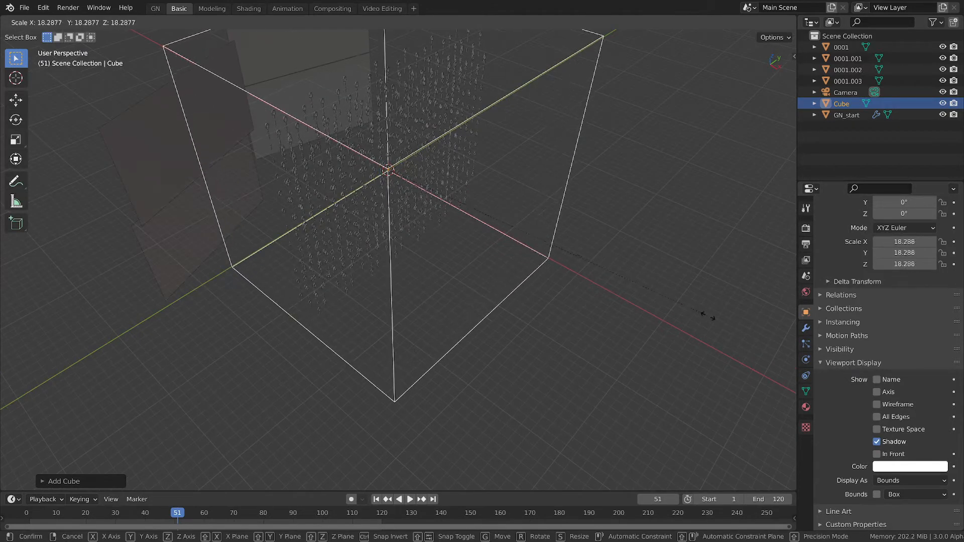
click(710, 316)
scroll(598, 260, down, 3)
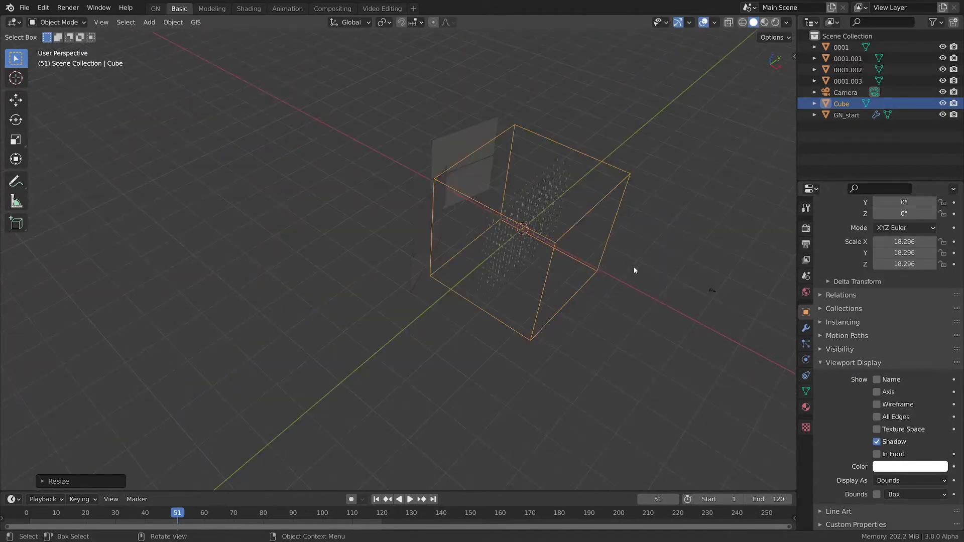
key(s)
key(Escape)
key(s)
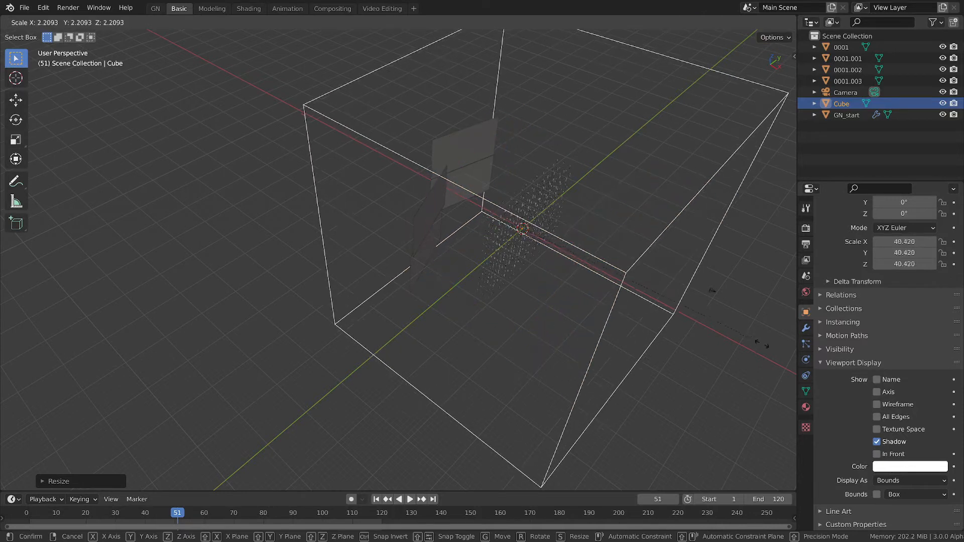
click(708, 329)
scroll(602, 264, down, 6)
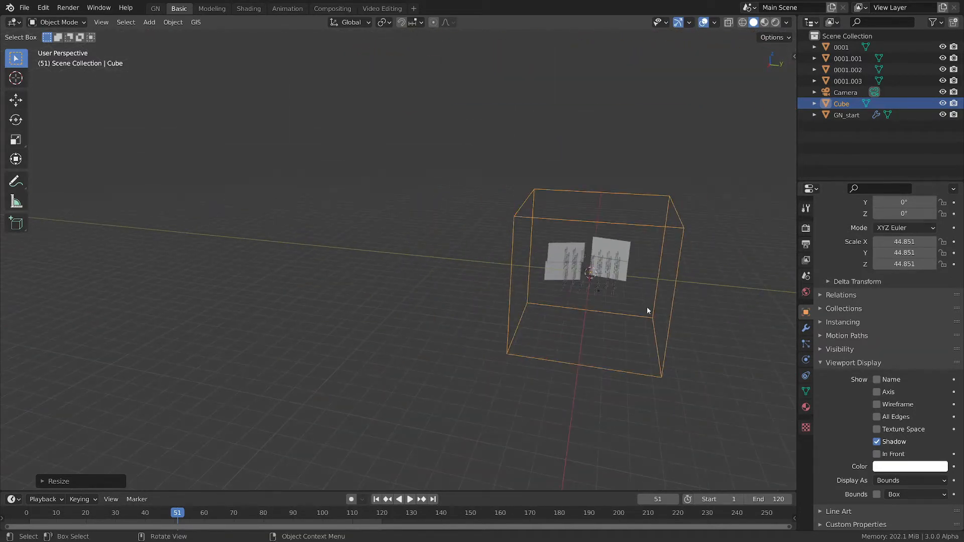
Flatten the cube along the Z axis to a Z scale of about 28.16, working in the front view.
key(KP_1)
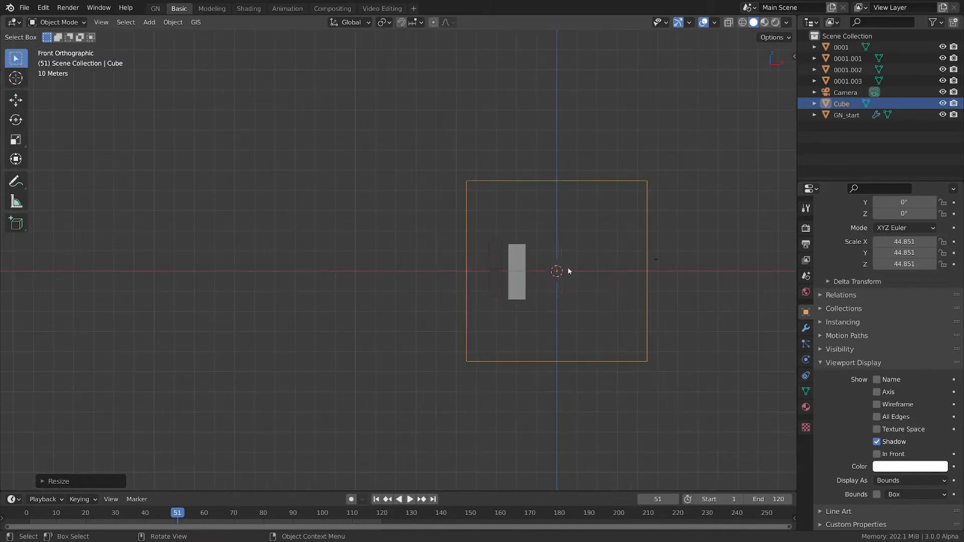
key(s)
key(z)
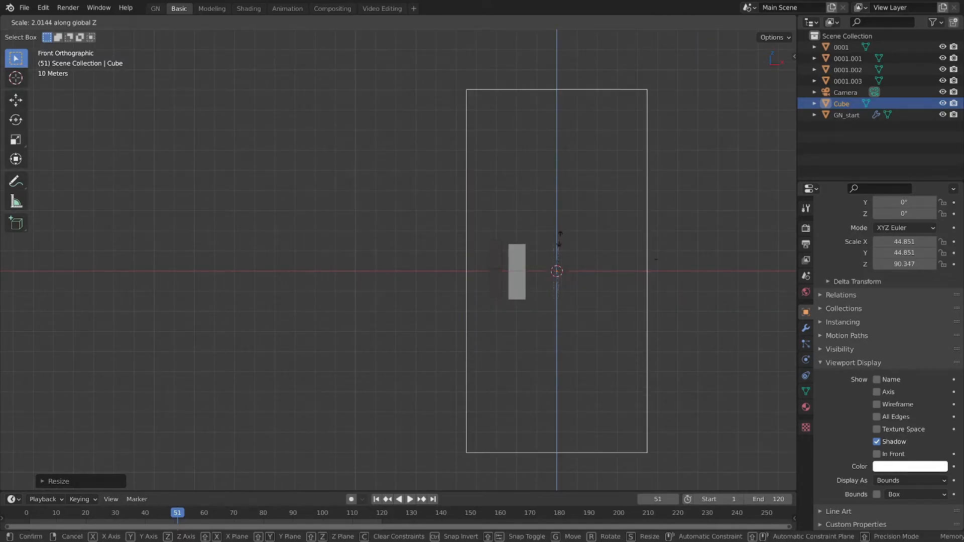
key(Escape)
key(s)
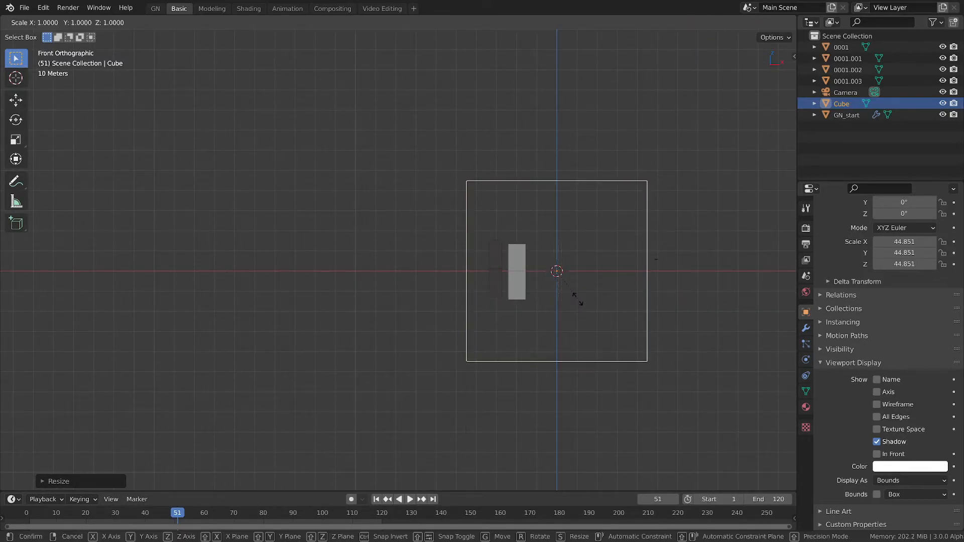
key(z)
click(578, 269)
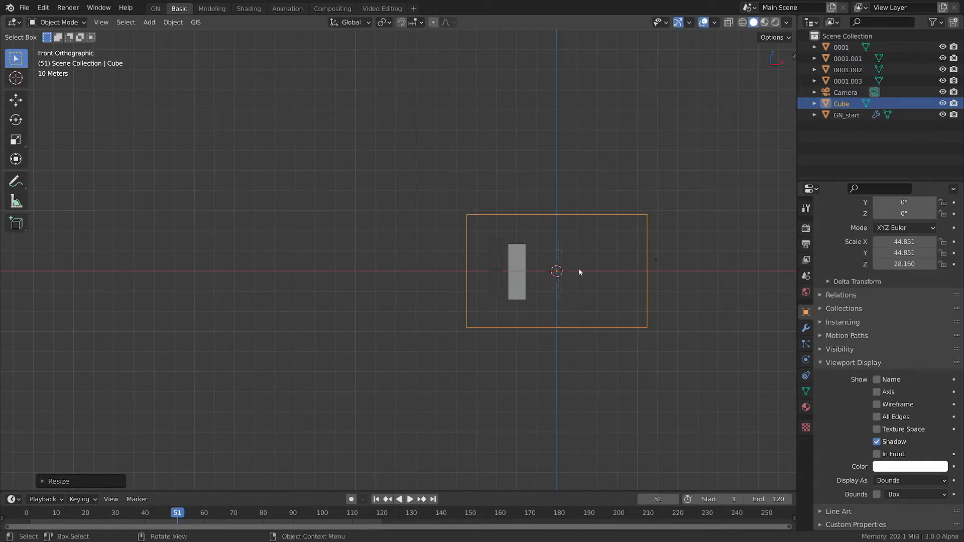
Move the cube towards the camera in the front view so it encloses the camera, and check the fit from the right side.
key(g)
click(594, 268)
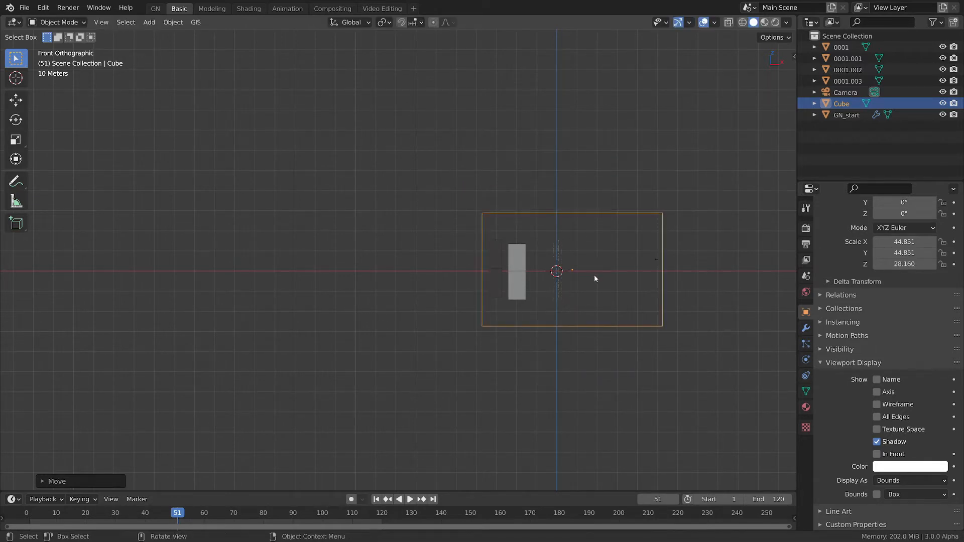
key(grave)
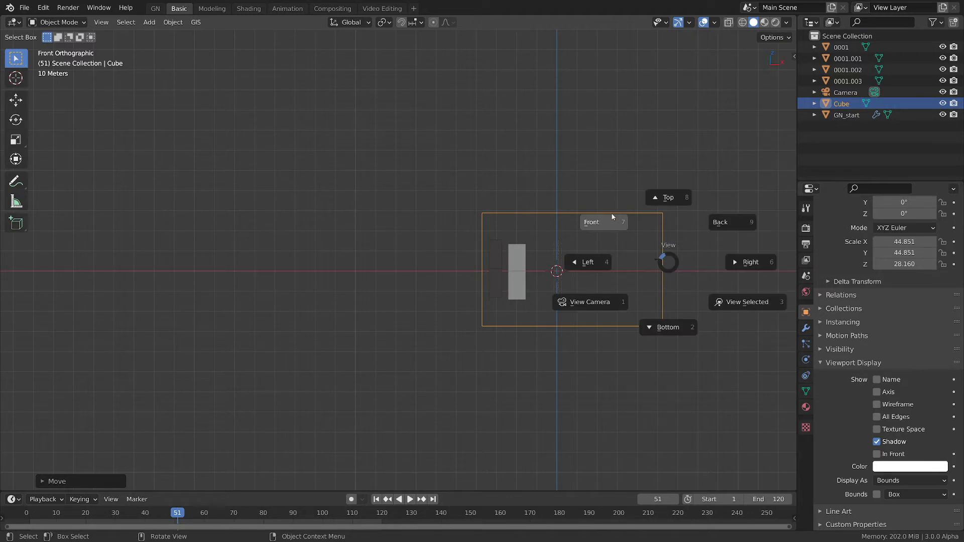
key(grave)
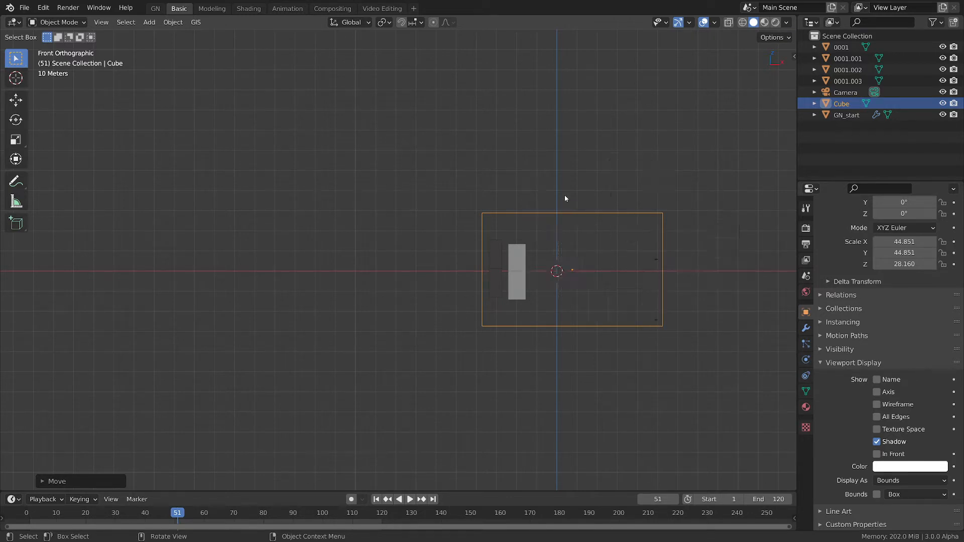
key(grave)
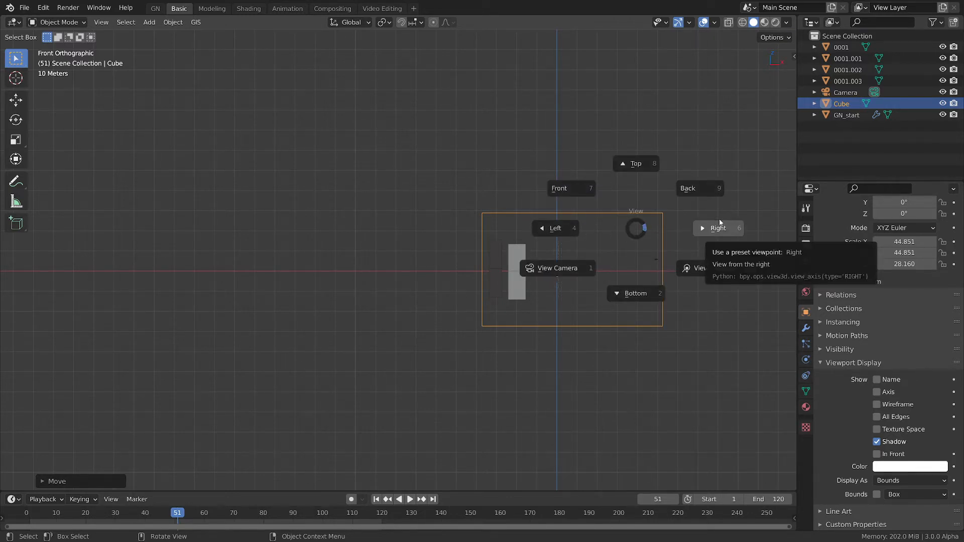
click(719, 220)
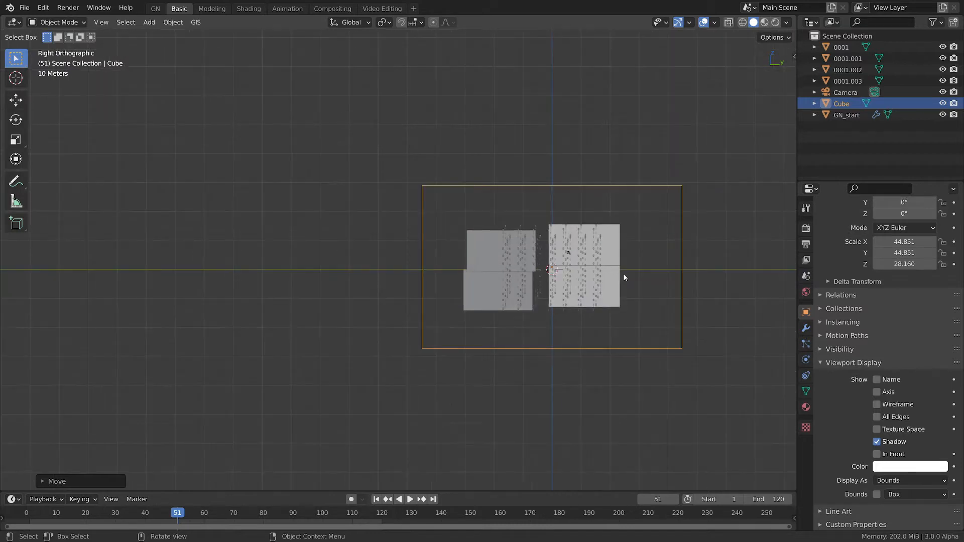
middle_drag(619, 277, 558, 307)
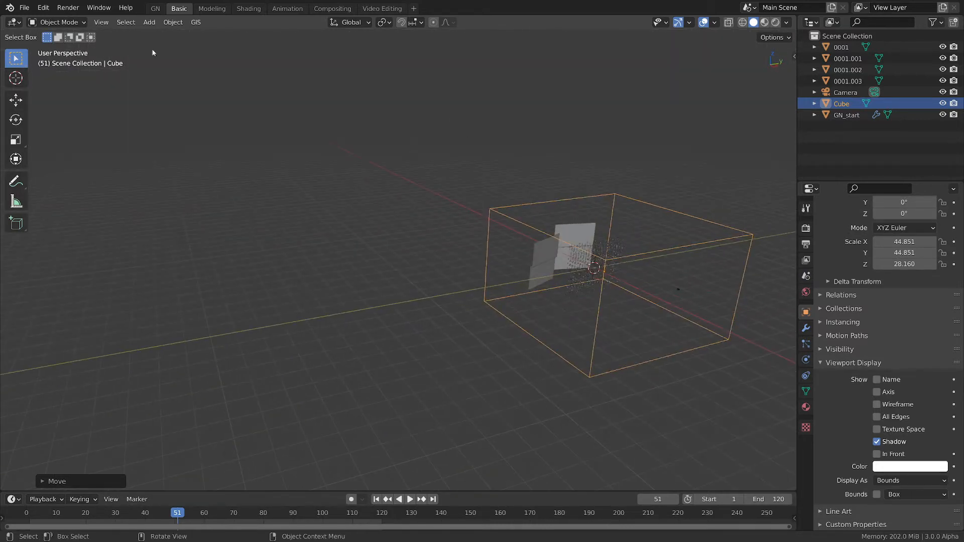
Switch to the Shading workspace and give the cube a new material named vol-fog-mat.
click(250, 9)
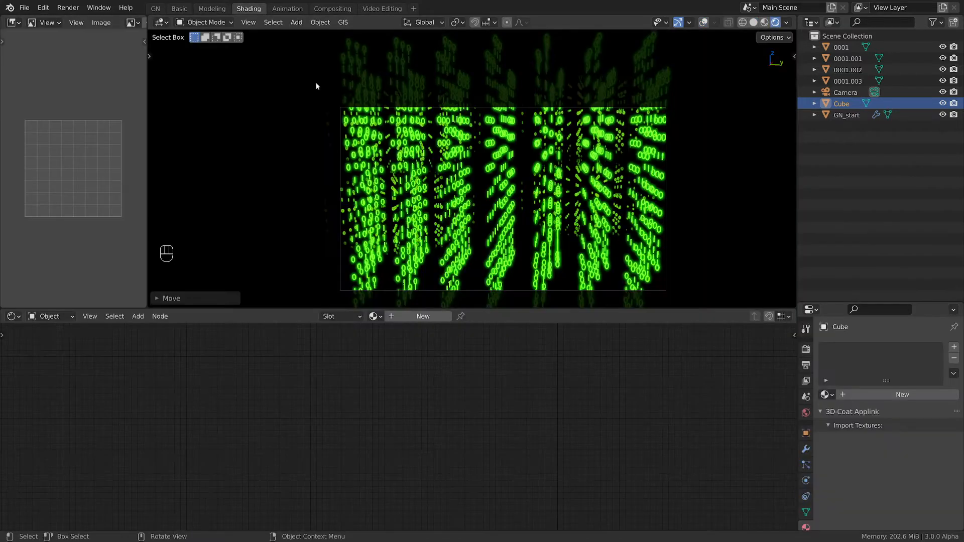
key(n)
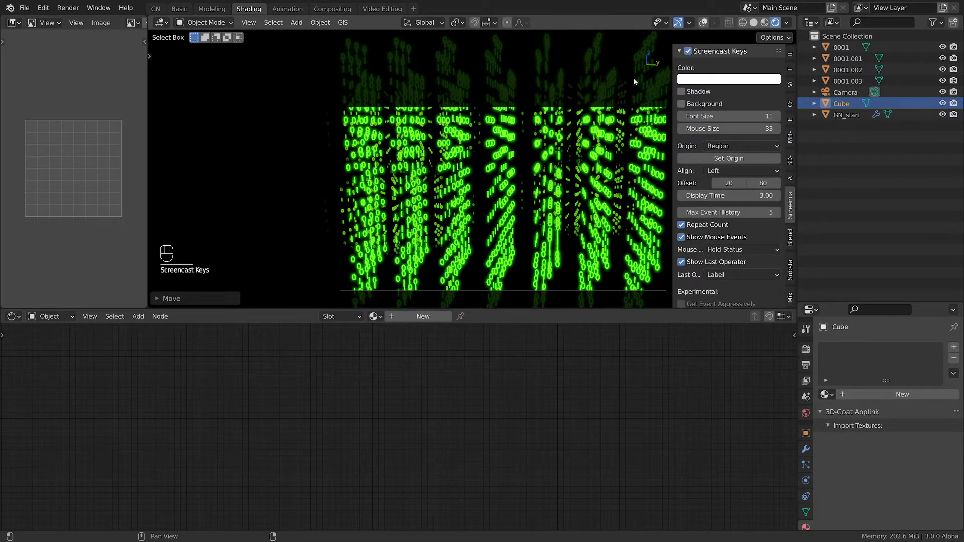
key(n)
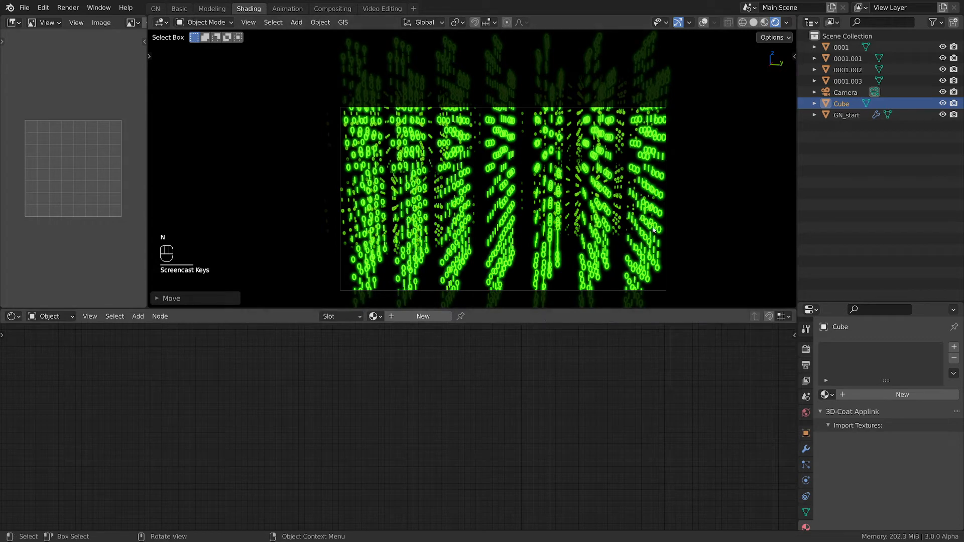
click(859, 395)
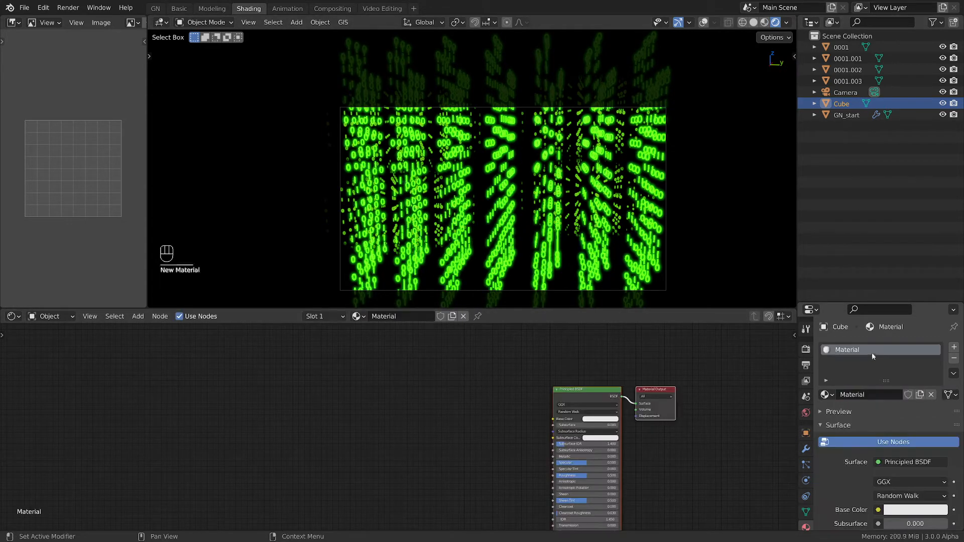
double_click(872, 351)
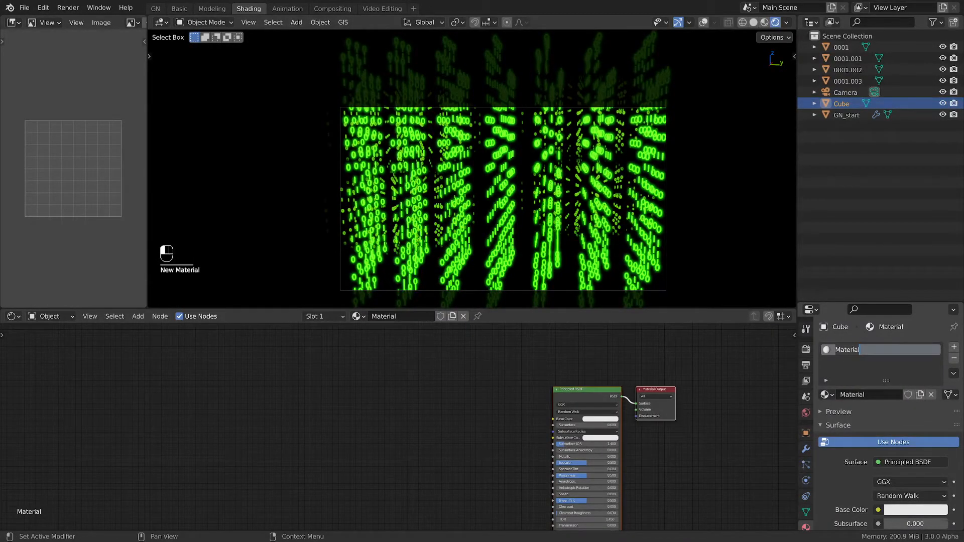
text(vol-fog)
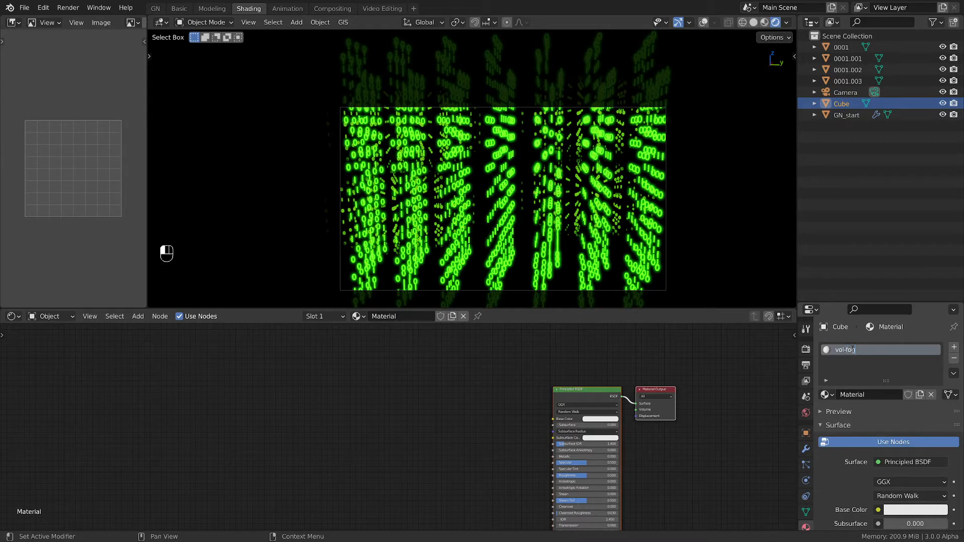
text(-mat)
key(Return)
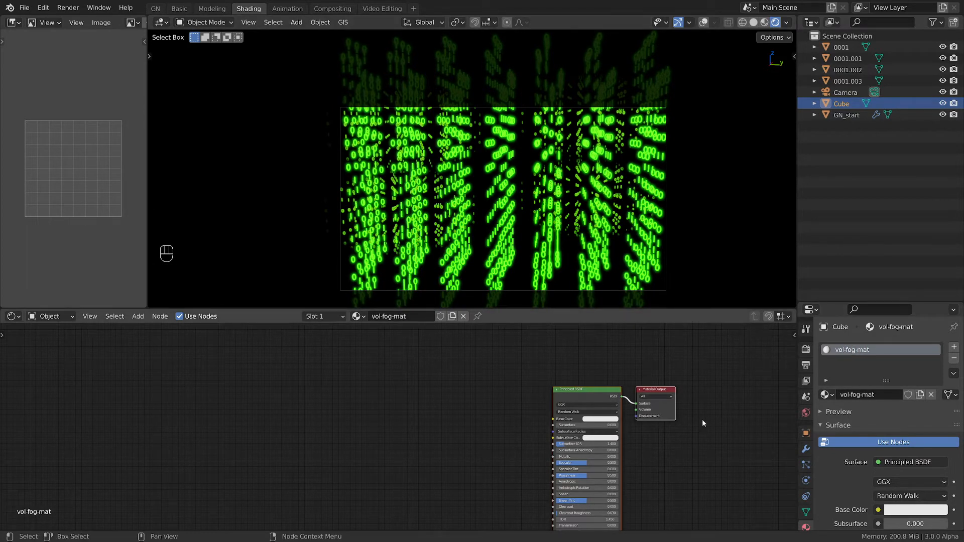
Replace the Principled BSDF with a Principled Volume node connected to the Volume input of the Material Output.
scroll(702, 419, up, 1)
click(539, 390)
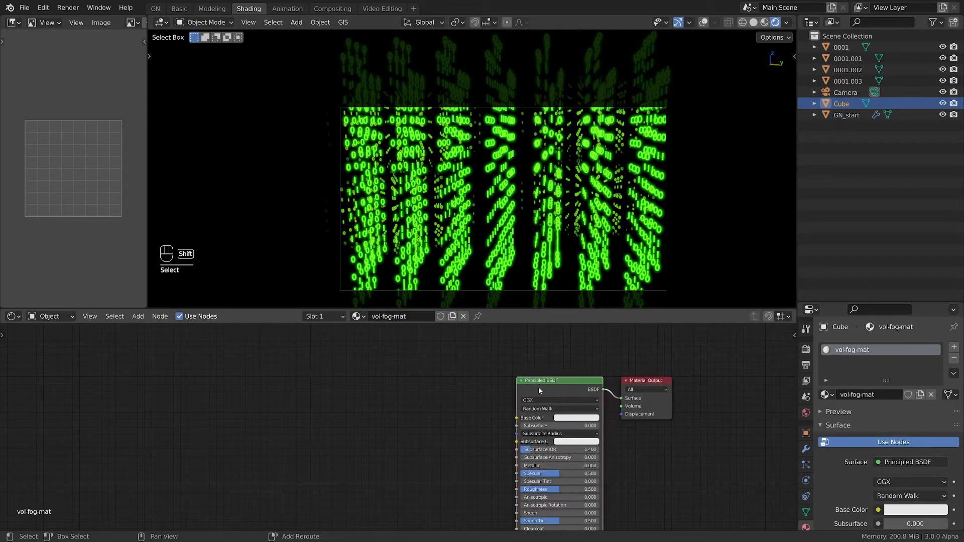
key(x)
key(shift+a)
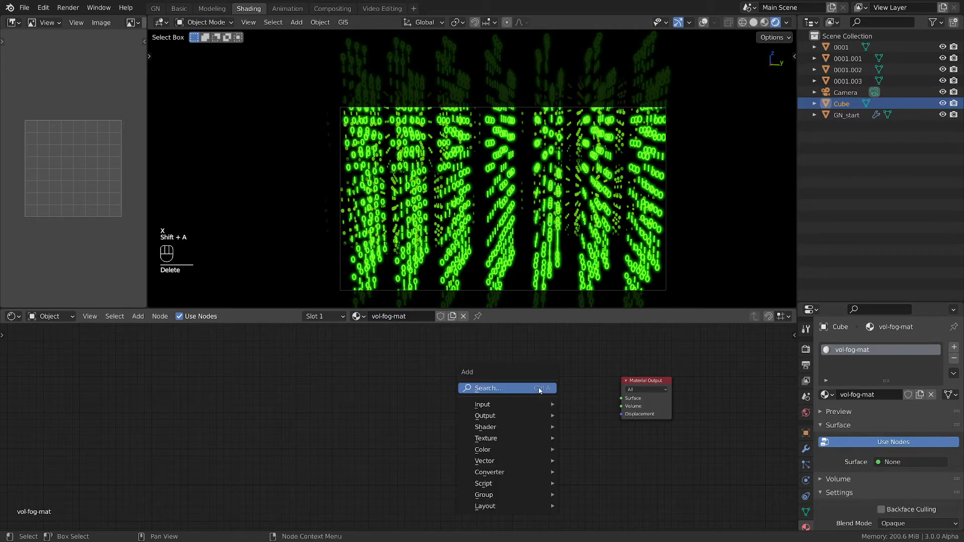
mouse_move(494, 432)
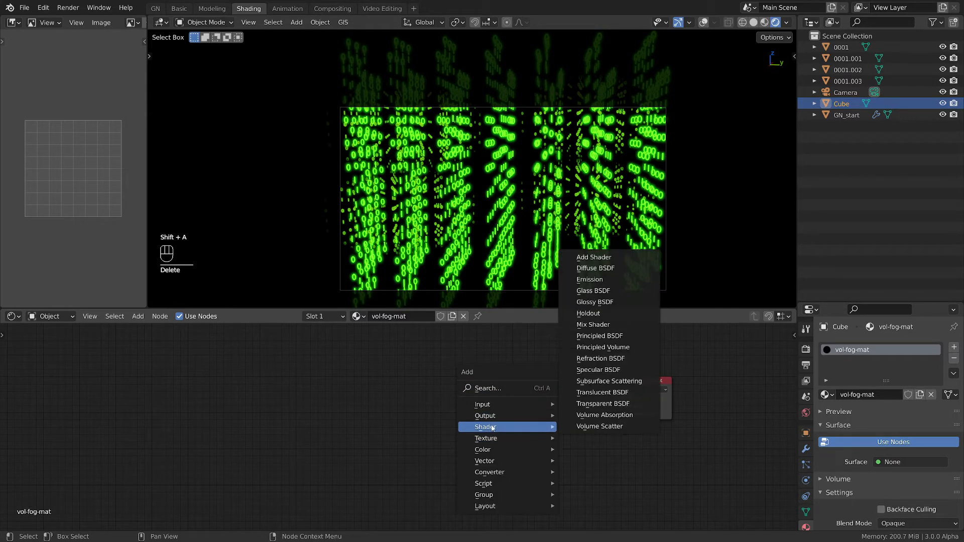
click(617, 352)
click(482, 381)
shift+click(646, 376)
key(f)
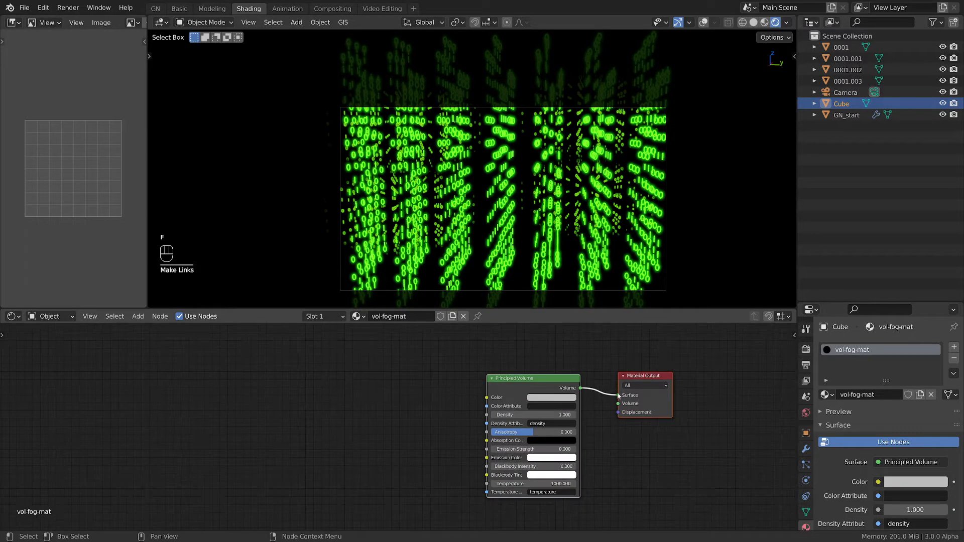
drag(619, 396, 618, 403)
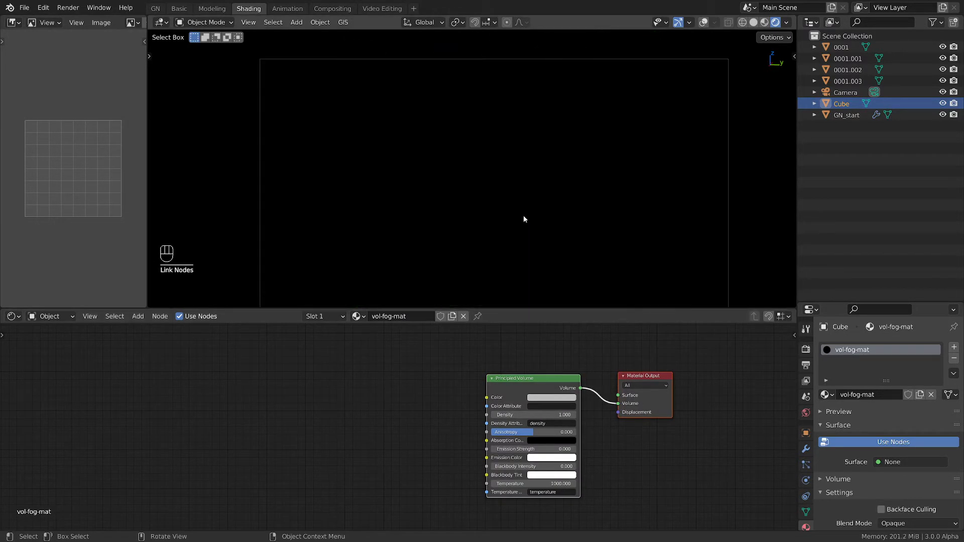
Add a Noise Texture node with linked Mapping and Texture Coordinate nodes to the fog material.
scroll(523, 218, down, 3)
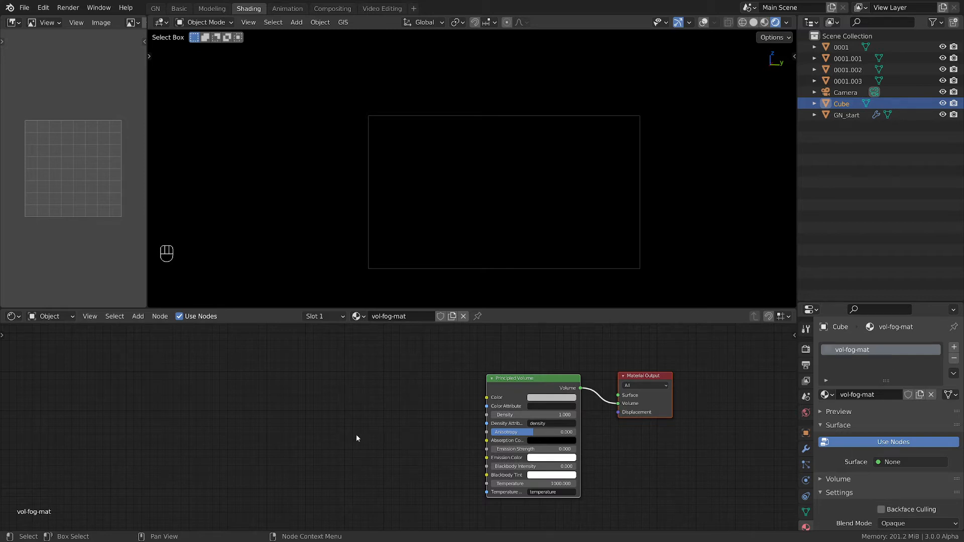
click(368, 415)
key(shift+a)
mouse_move(368, 415)
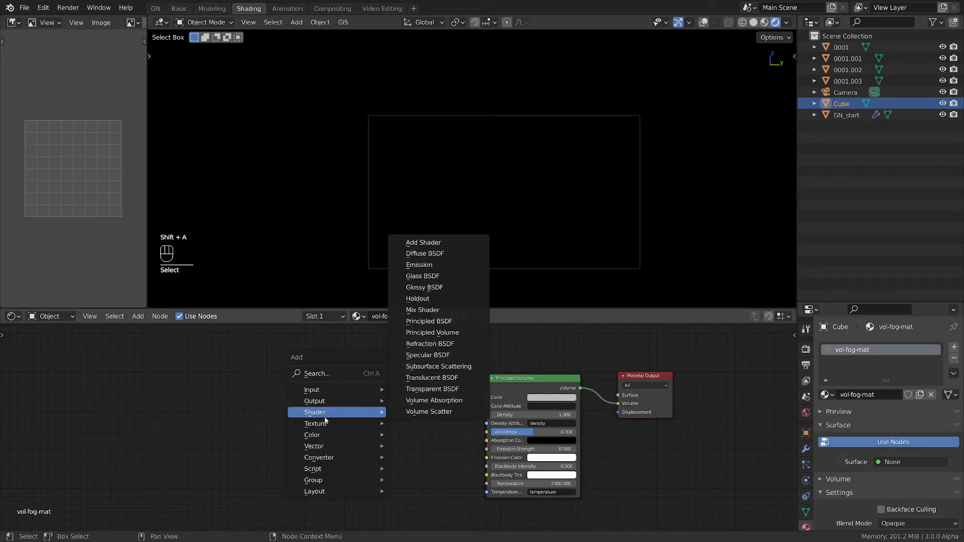
mouse_move(318, 428)
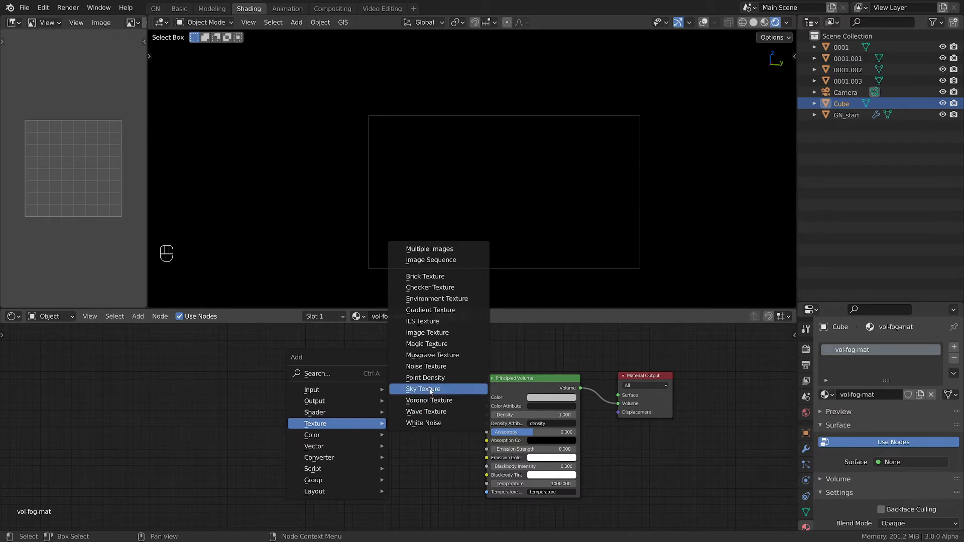
click(428, 367)
click(320, 395)
key(ctrl+t)
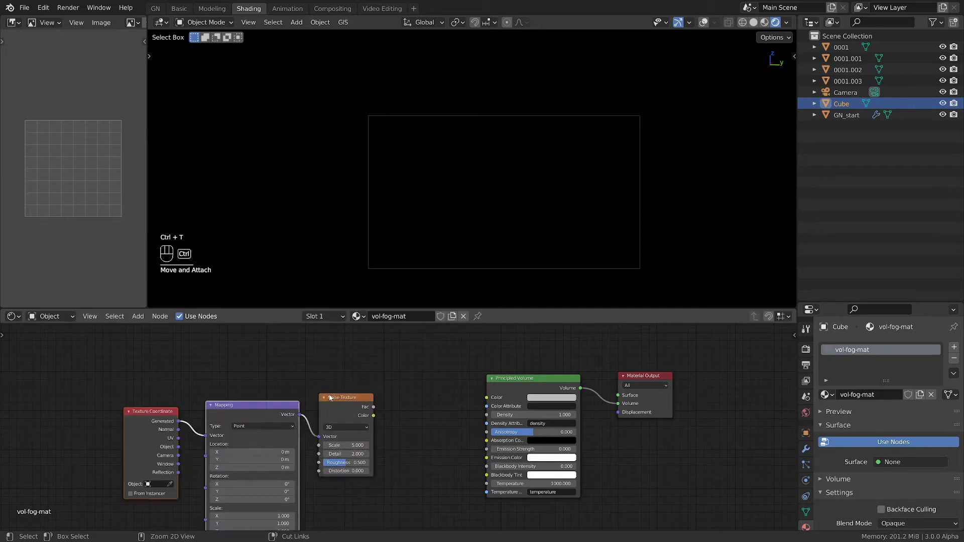
Move the Texture Coordinate, Mapping and Noise Texture nodes together farther from the Principled Volume node to make room between them.
middle_drag(336, 426, 309, 399)
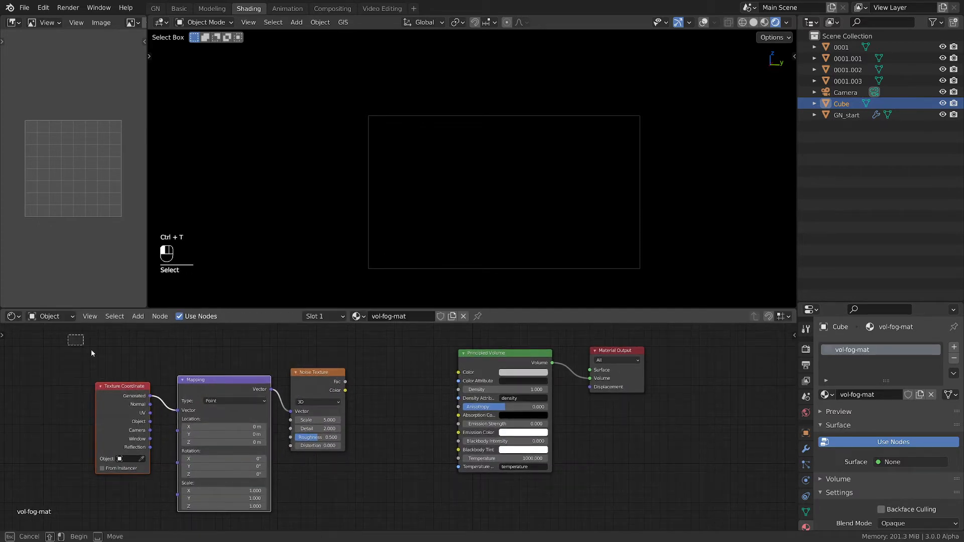
drag(68, 335, 375, 452)
key(g)
click(240, 386)
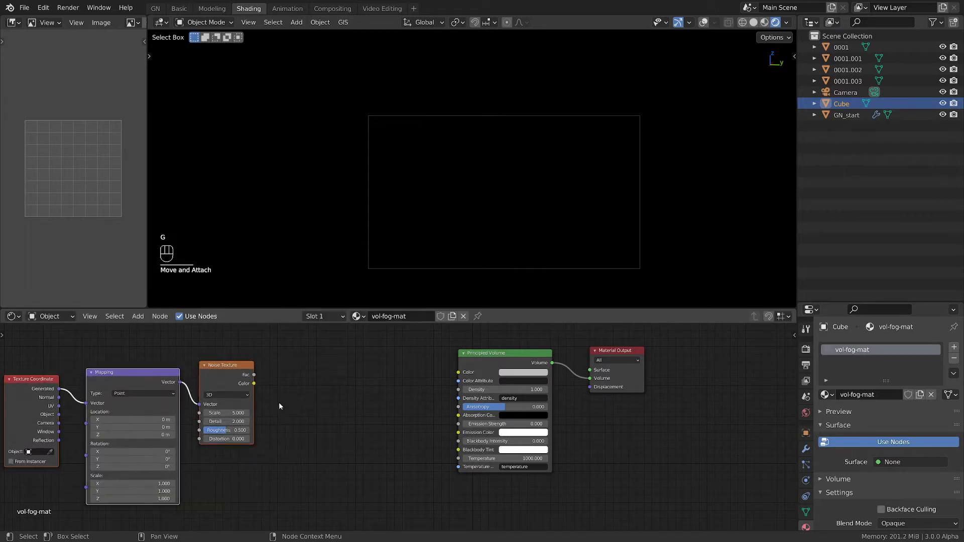
Link the Noise Texture's Color output to the Color input of the Principled Volume node.
middle_drag(300, 401, 365, 408)
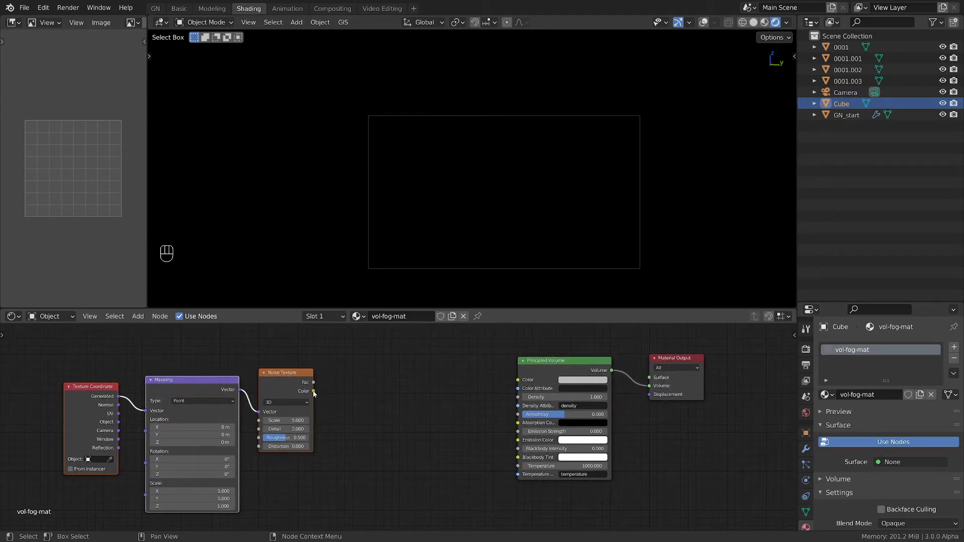
drag(313, 392, 518, 381)
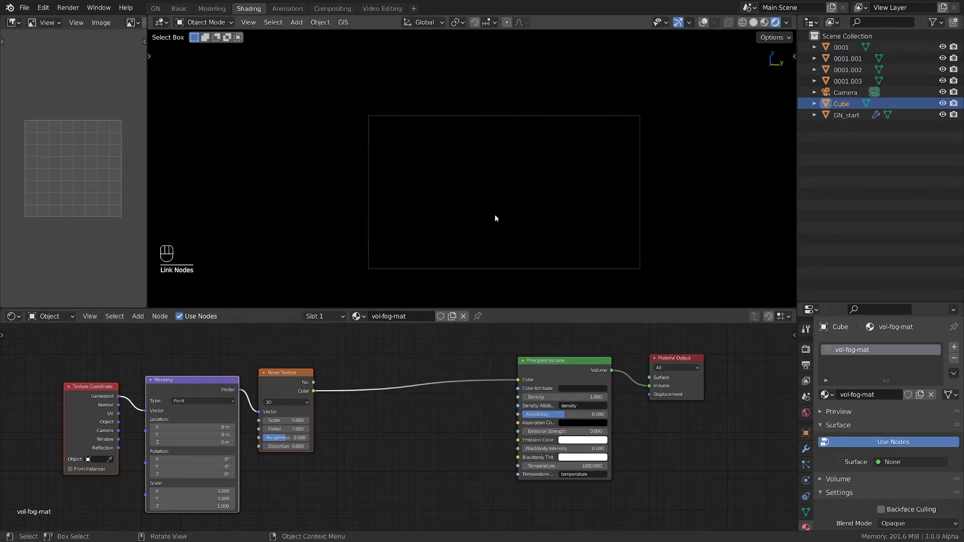
Add a Sun light to the scene.
shift+click(493, 157)
key(shift+a)
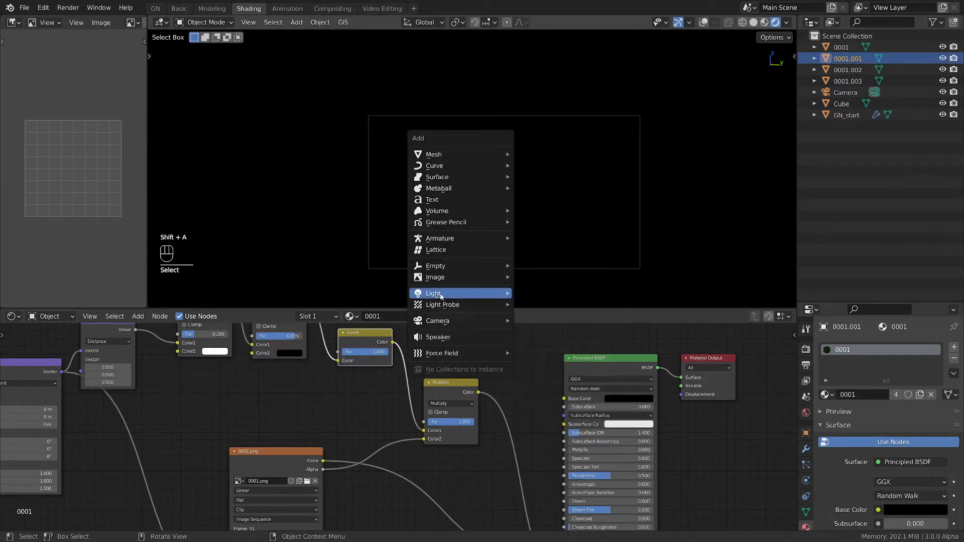
mouse_move(439, 296)
click(537, 306)
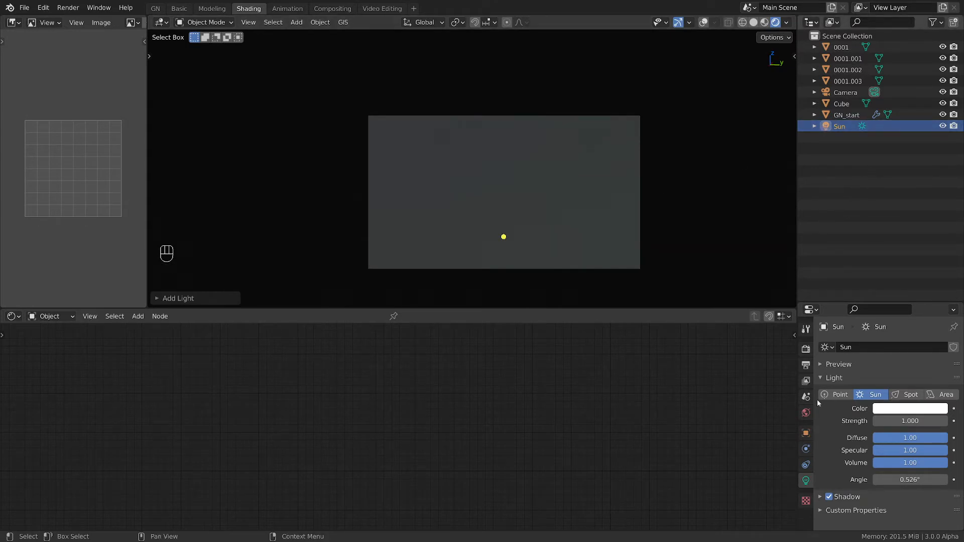
Insert a ColorRamp node between the Noise Texture and the Principled Volume in the cube's fog material.
click(842, 104)
scroll(440, 426, up, 2)
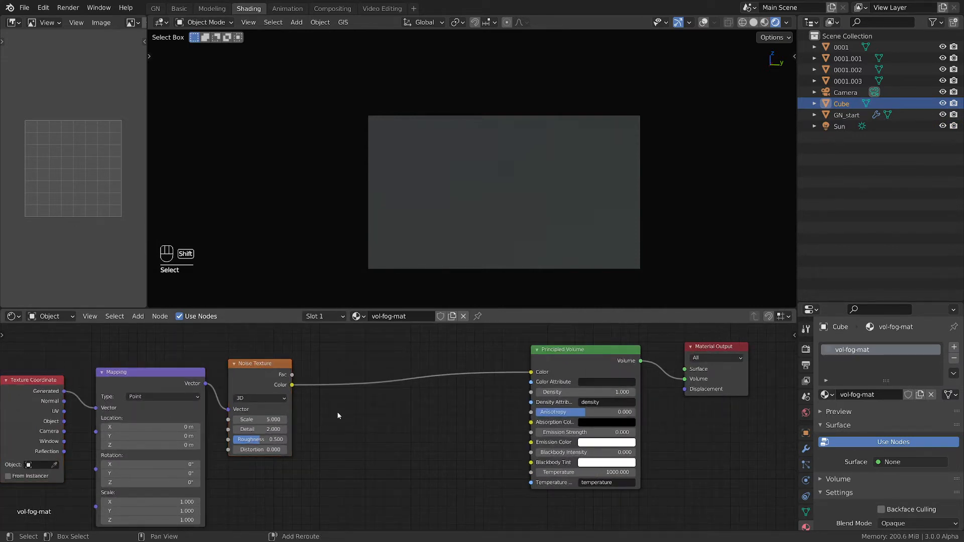
key(shift+a)
mouse_move(312, 497)
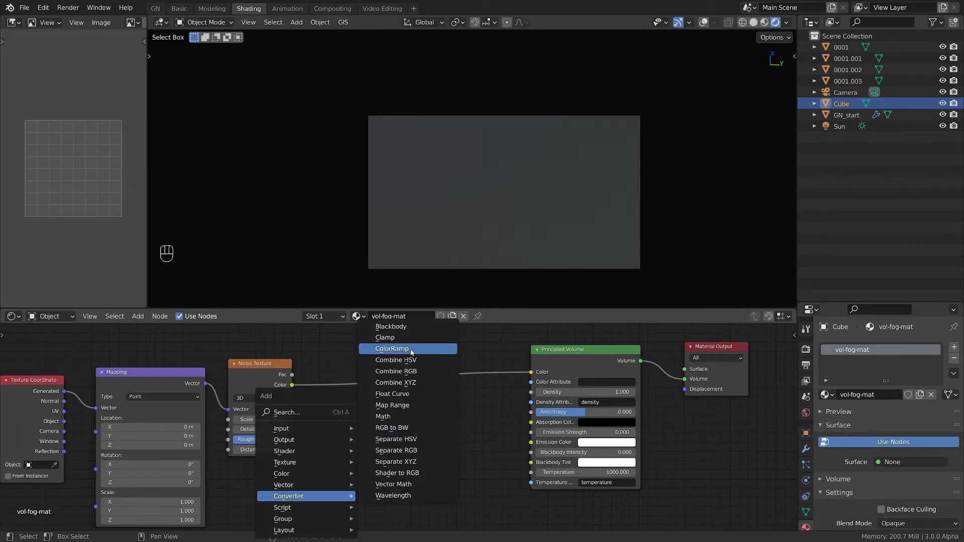
click(392, 348)
click(370, 433)
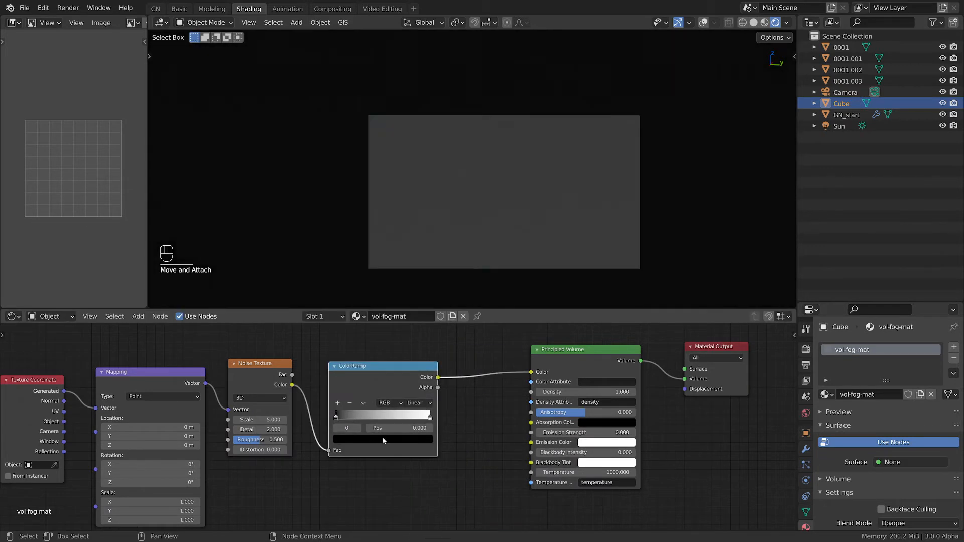
Set the noise scale to 563.1 and bring the ColorRamp stops close together, with black at 0.467 and white at 0.561.
drag(336, 419, 402, 419)
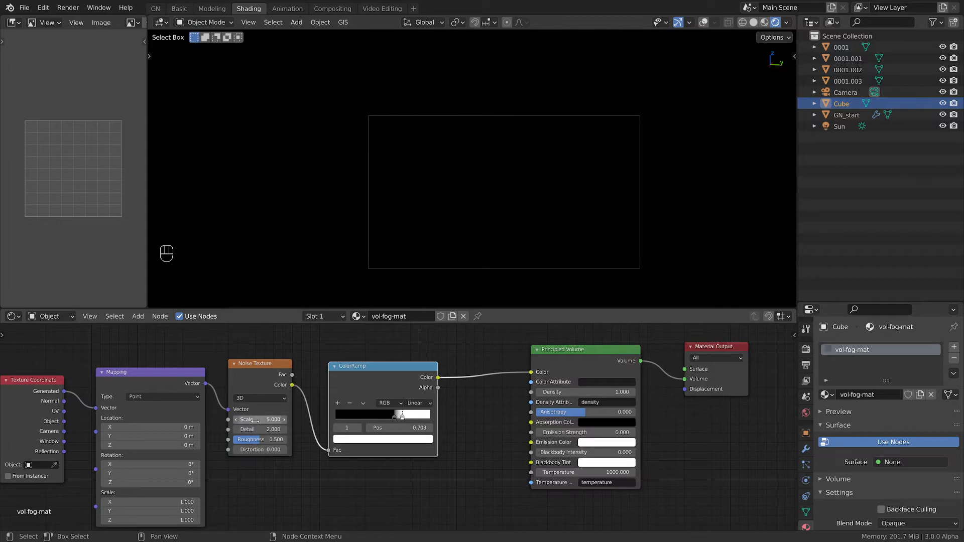
drag(260, 419, 284, 419)
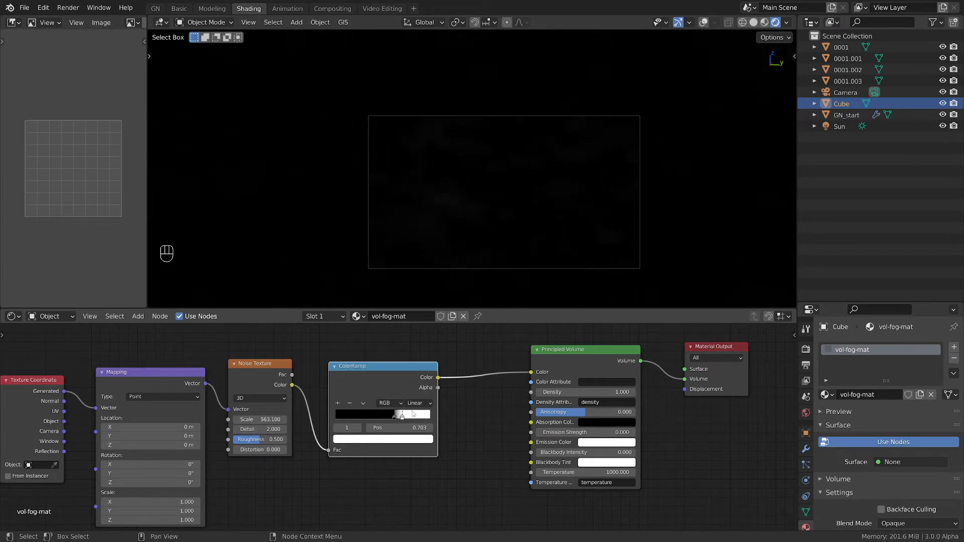
mouse_move(402, 420)
mouse_down()
mouse_move(376, 419)
mouse_move(410, 419)
mouse_move(386, 420)
mouse_up()
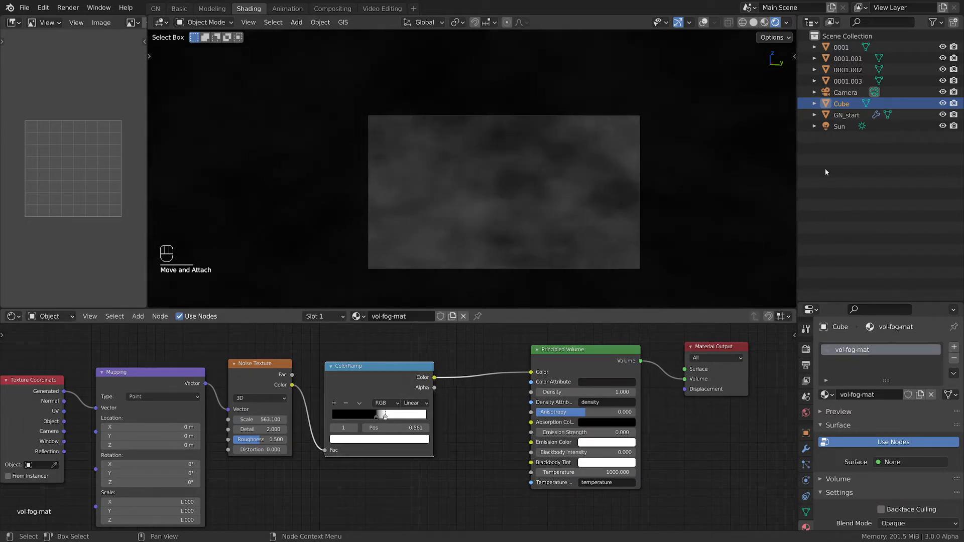
Set the Sun light's strength to 10.
click(854, 127)
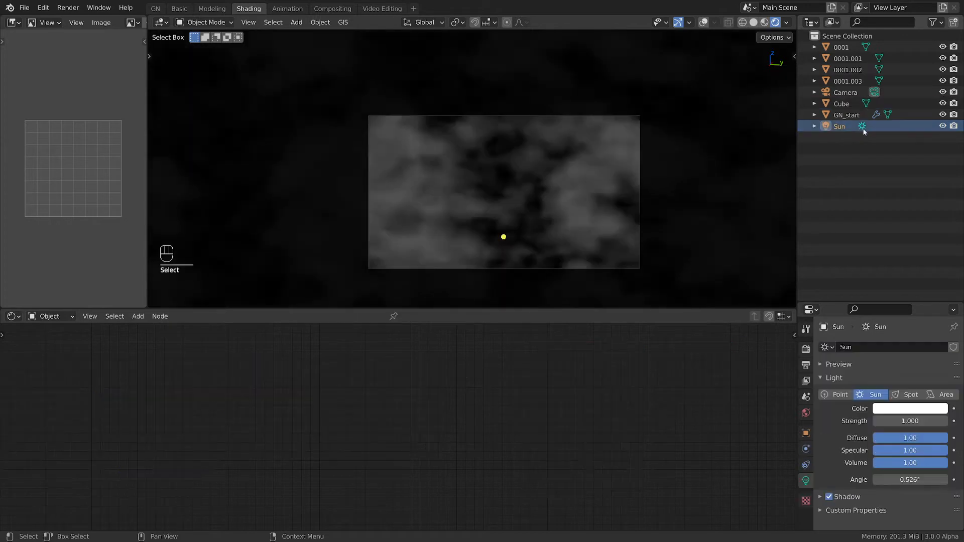
click(909, 421)
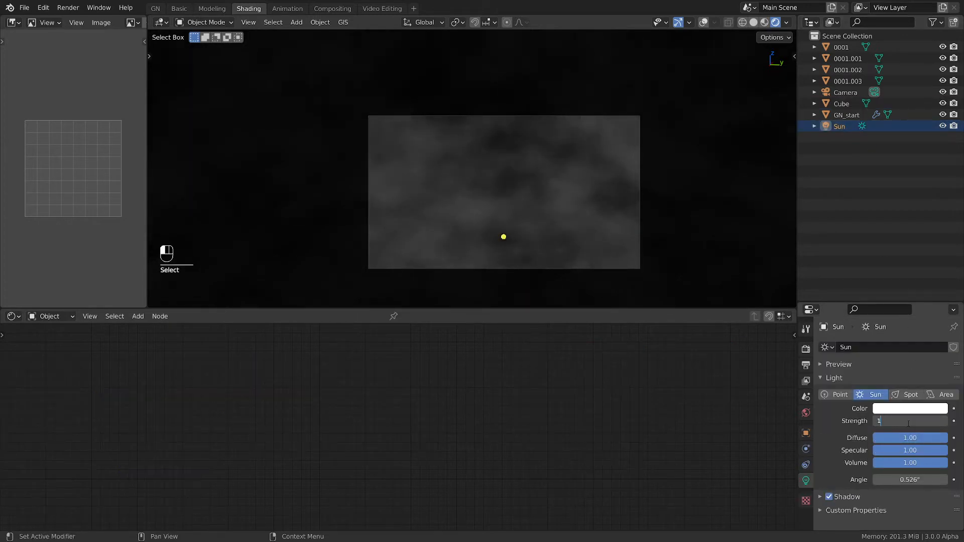
text(0)
key(Return)
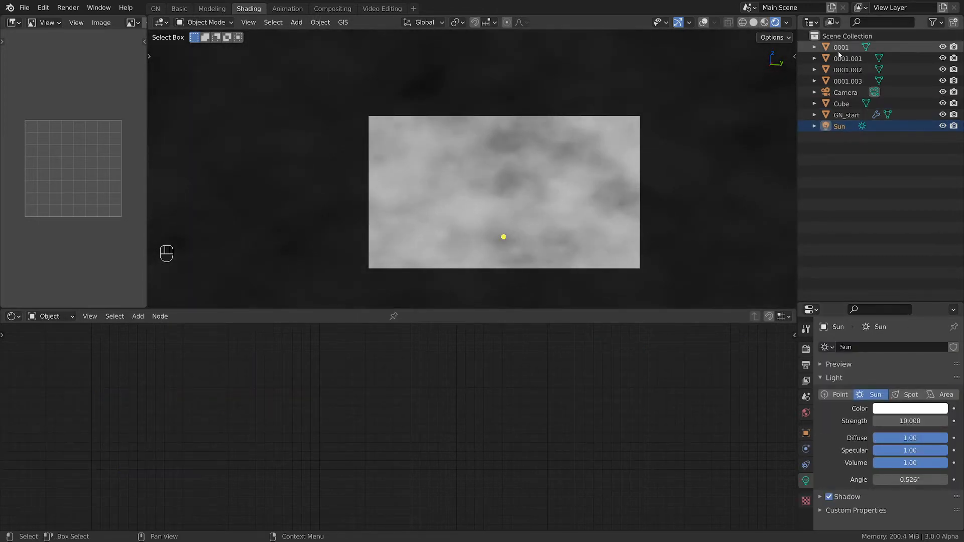
Move the white stop of the cube's fog ColorRamp to 0.524 and place a duplicate ramp below it, keeping the noise link.
click(845, 102)
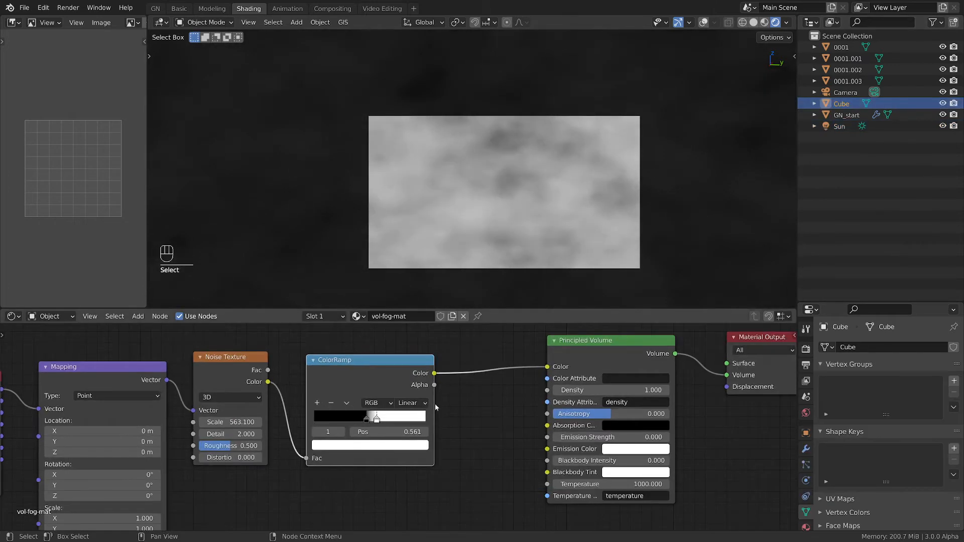
drag(376, 418, 372, 418)
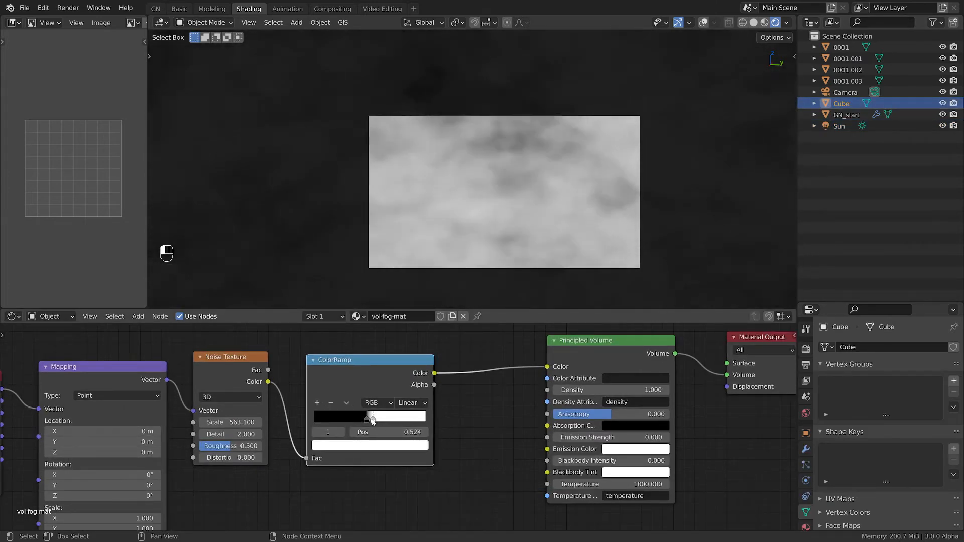
scroll(372, 372, down, 1)
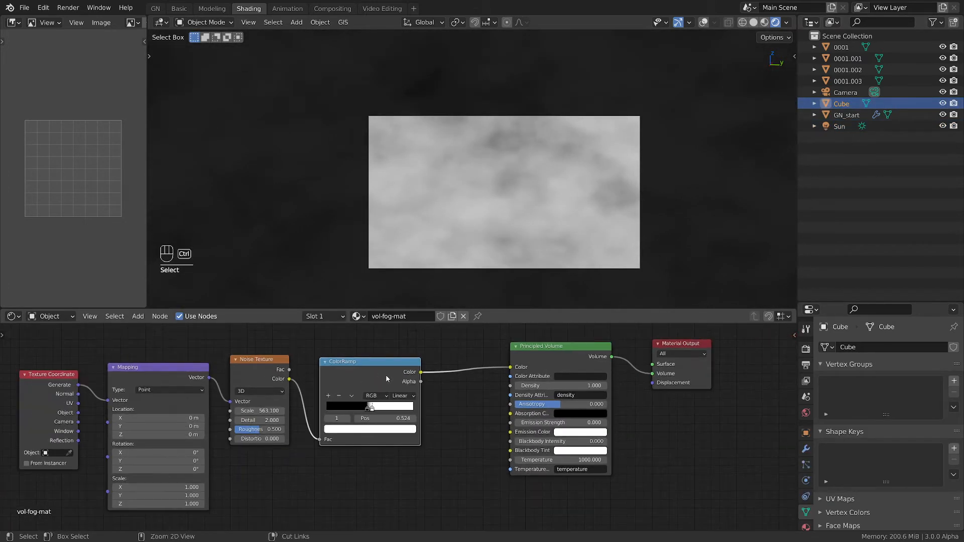
key(ctrl+shift+d)
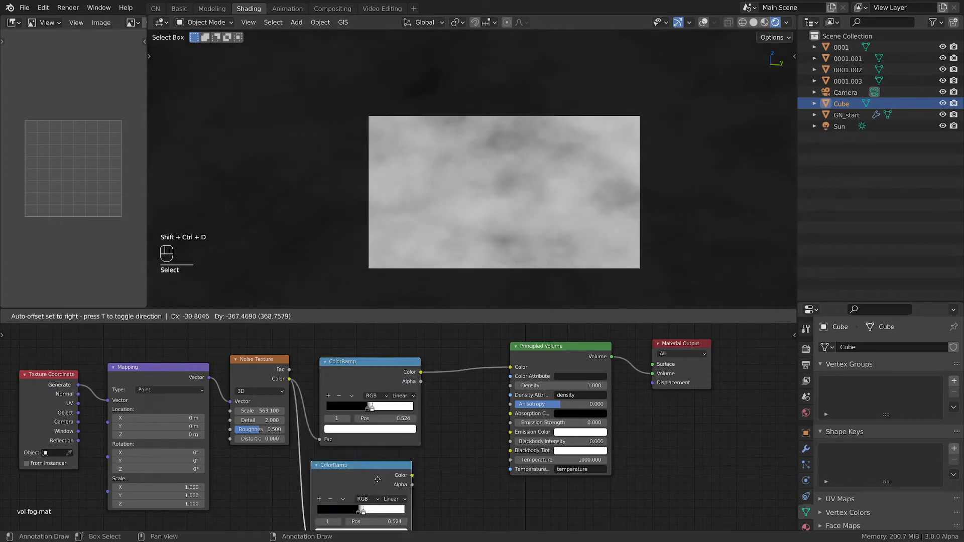
click(381, 466)
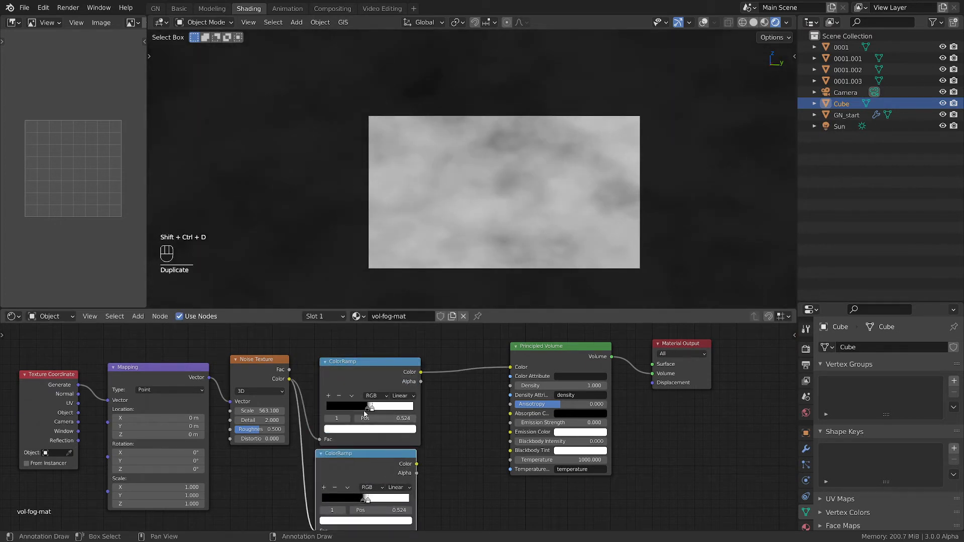
Change the original ColorRamp's black stop to a very dark green with hue 0.326, saturation 1 and value 0.035.
click(367, 409)
click(364, 427)
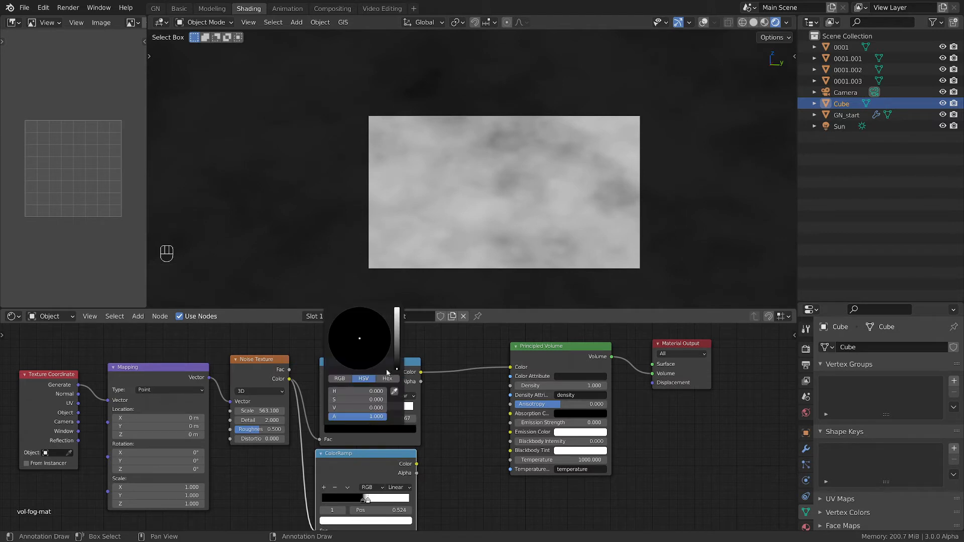
mouse_move(397, 368)
mouse_down()
mouse_move(397, 340)
mouse_move(331, 325)
mouse_up()
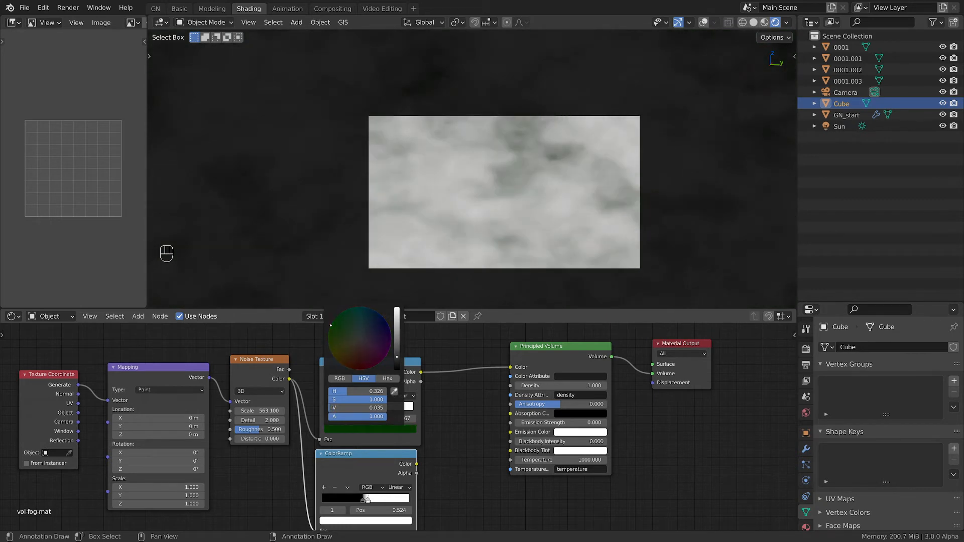
Change the original ColorRamp's white stop to bright green with hue 0.333, saturation 1 and value 1.
click(372, 407)
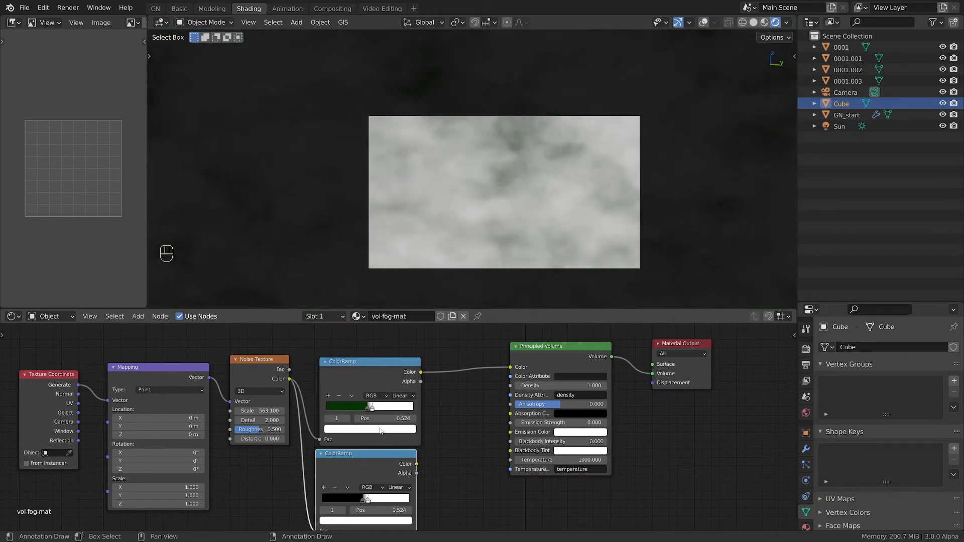
click(387, 429)
drag(363, 343, 331, 323)
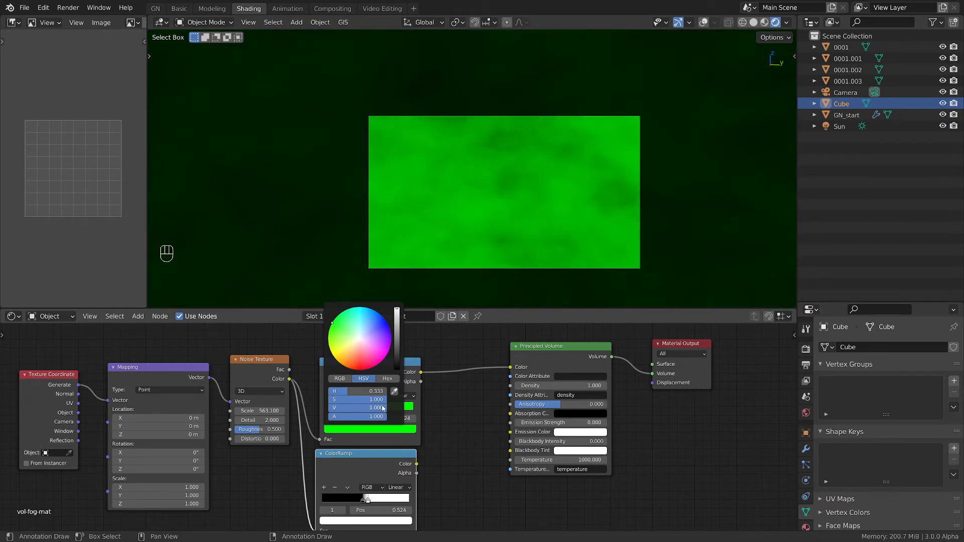
click(438, 449)
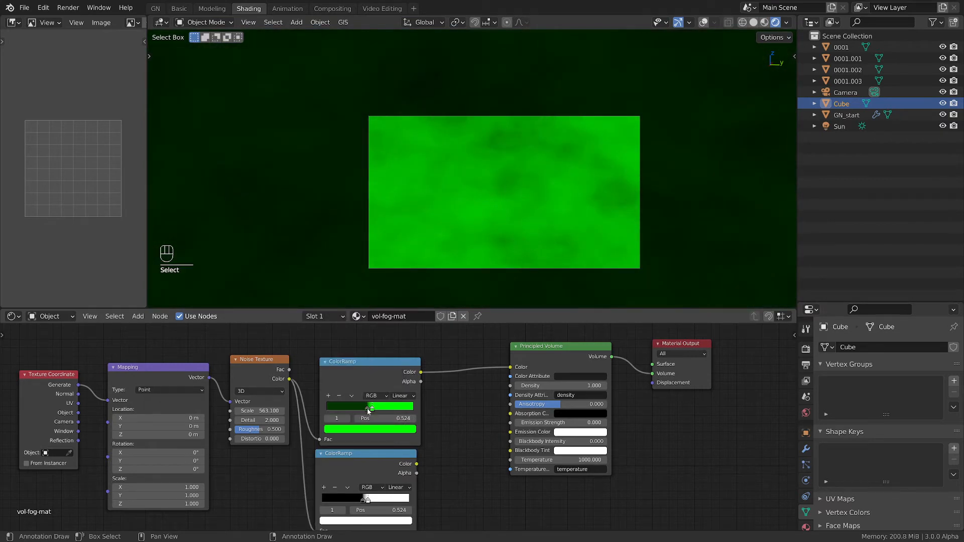
Reduce the saturation of the original ColorRamp's dark green stop to 0.292.
click(368, 410)
click(378, 430)
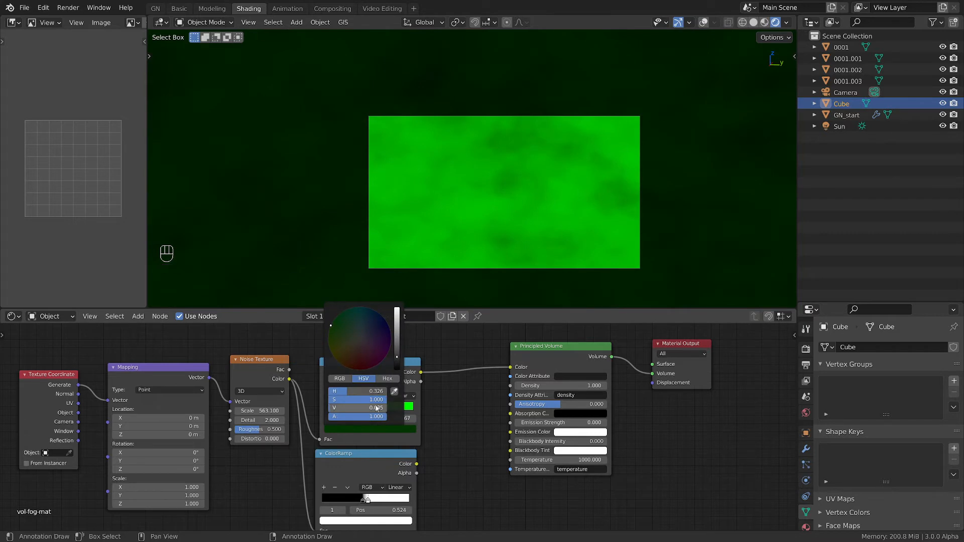
mouse_move(358, 402)
mouse_down()
mouse_move(343, 400)
mouse_move(369, 400)
mouse_move(348, 401)
mouse_up()
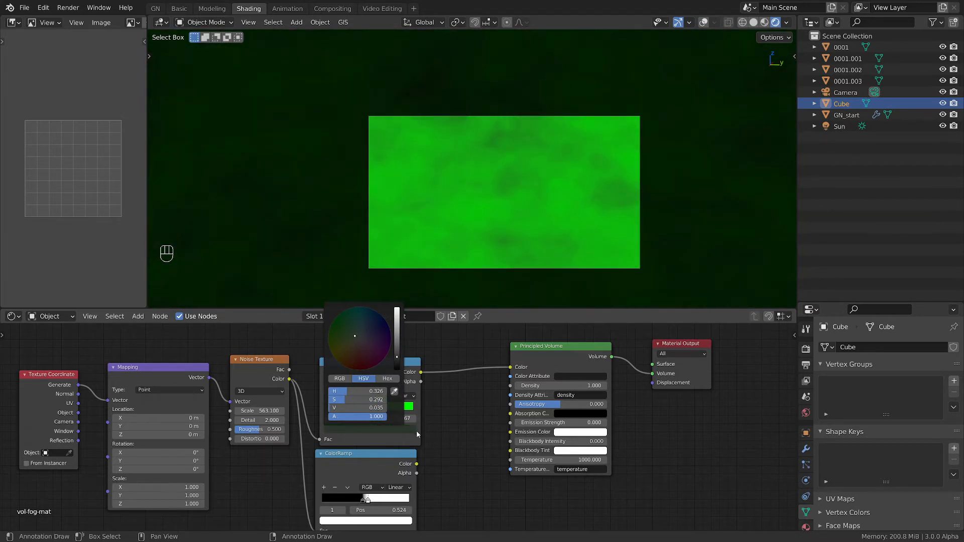
Link the duplicated ColorRamp's Color output to the Density input of the Principled Volume node.
middle_drag(448, 426, 461, 409)
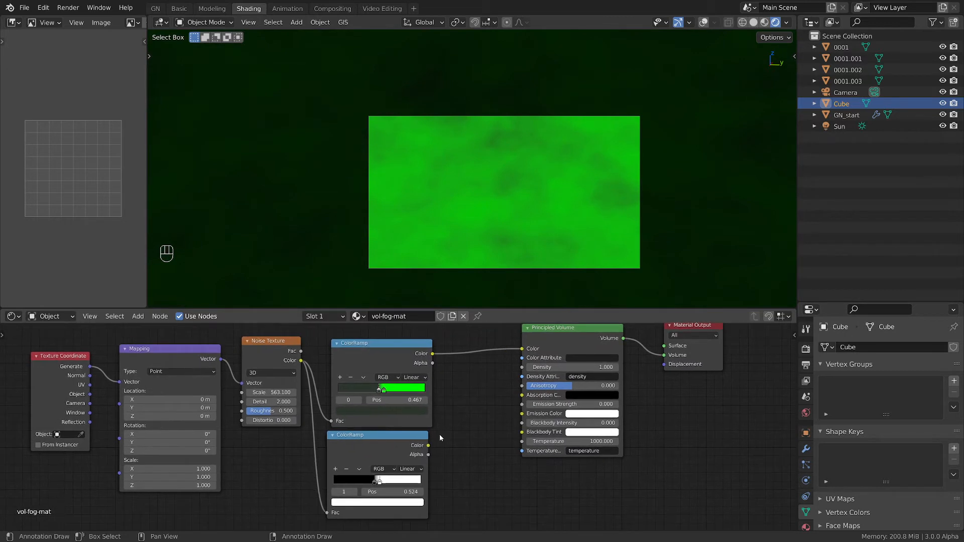
scroll(452, 436, down, 1)
scroll(469, 436, up, 2)
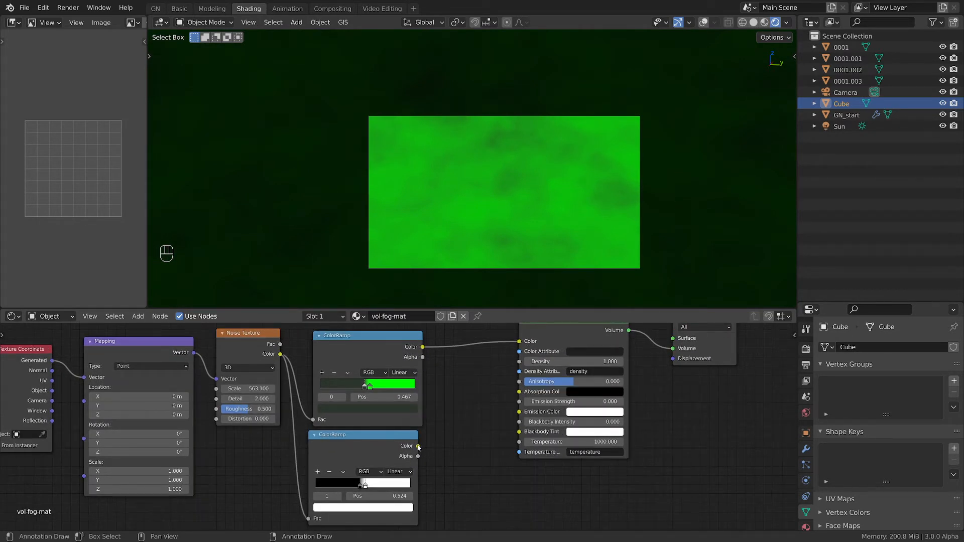
drag(418, 447, 519, 362)
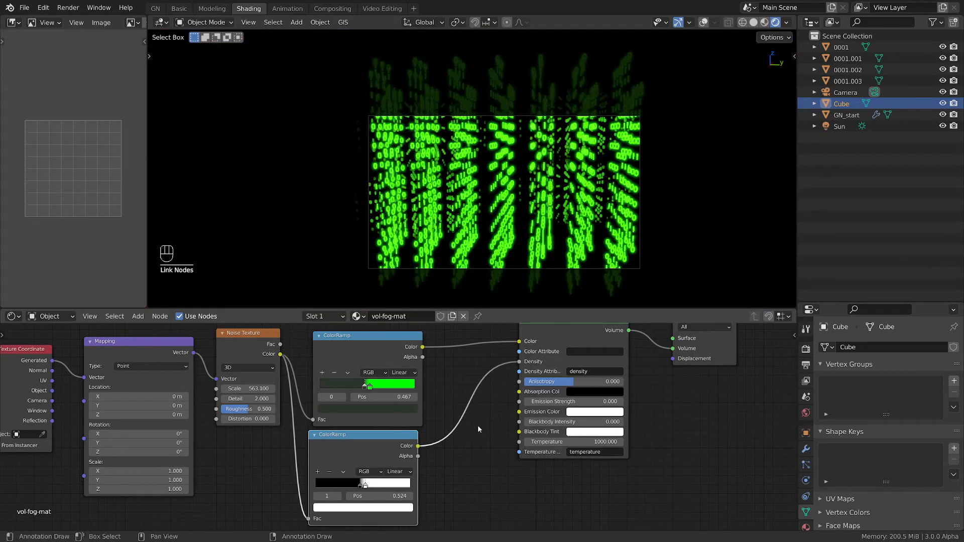
Lighten the black stop of the density ColorRamp to a dark grey with value 0.096.
scroll(444, 441, up, 2)
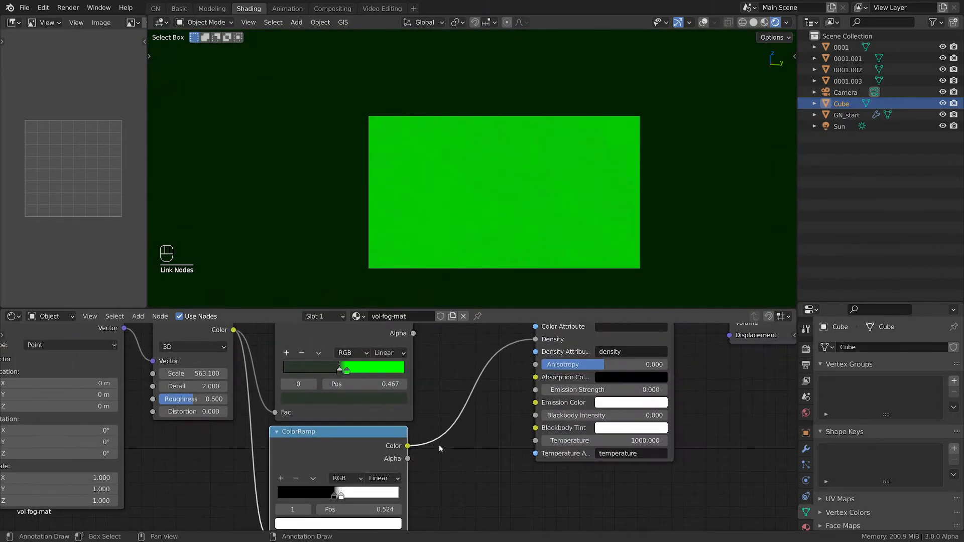
middle_drag(439, 444, 457, 431)
scroll(347, 452, up, 1)
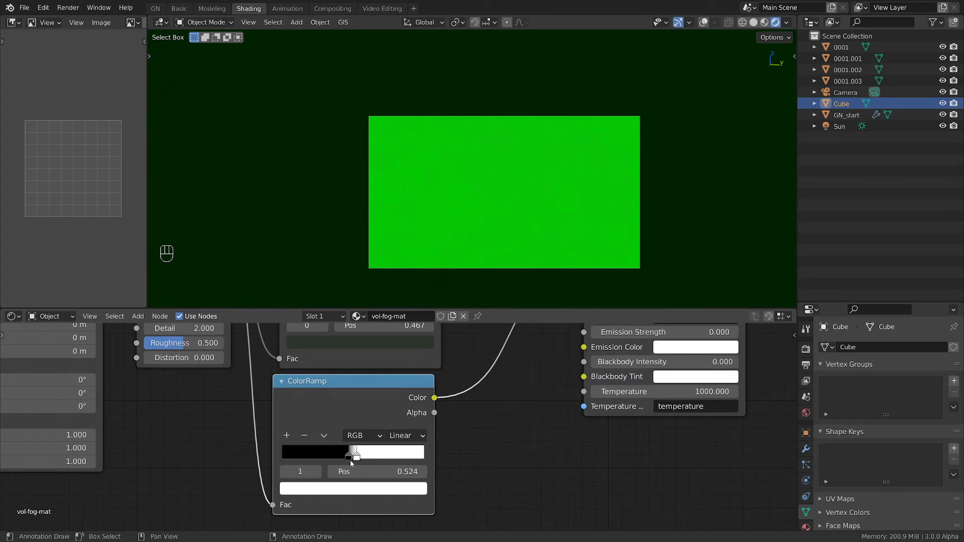
click(348, 458)
click(355, 490)
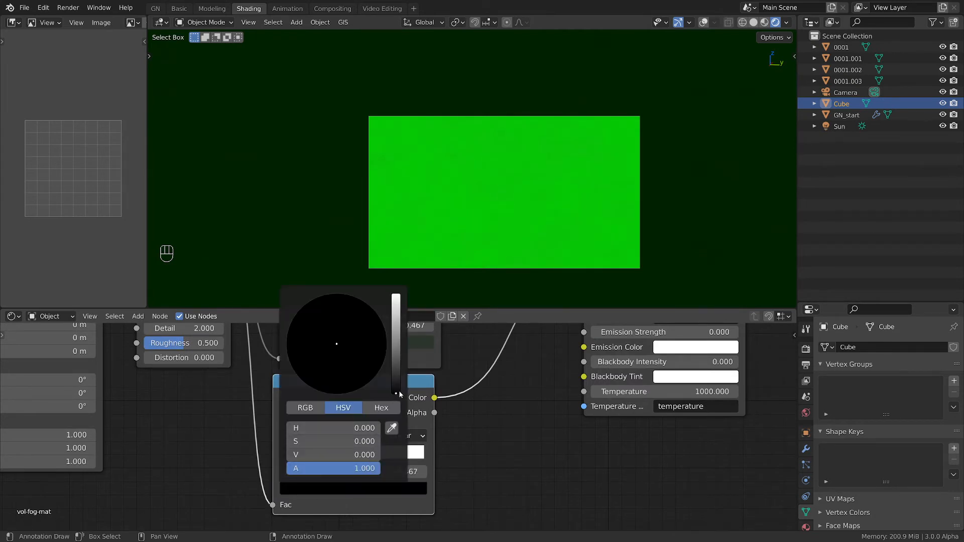
drag(401, 395, 396, 360)
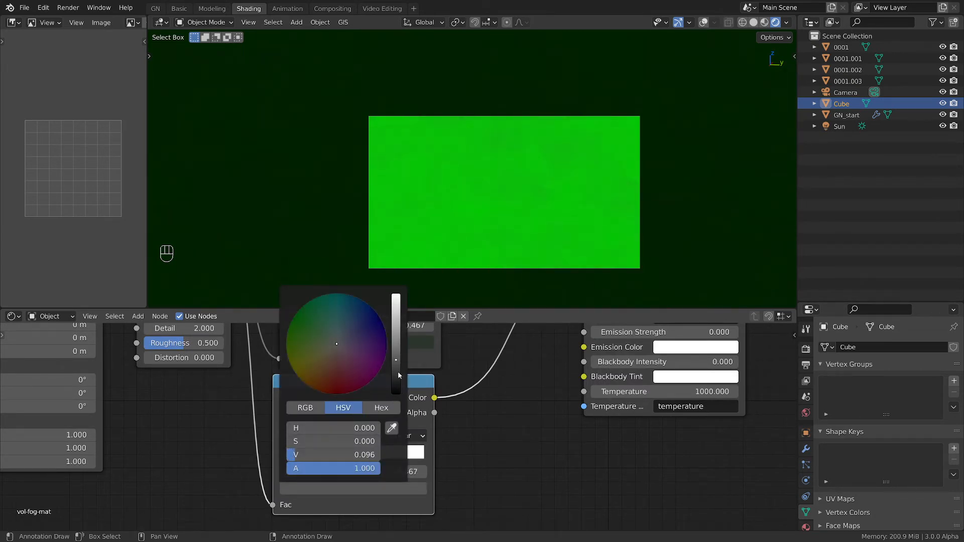
Darken the white stop of the density ColorRamp to a grey with value 0.177.
click(356, 456)
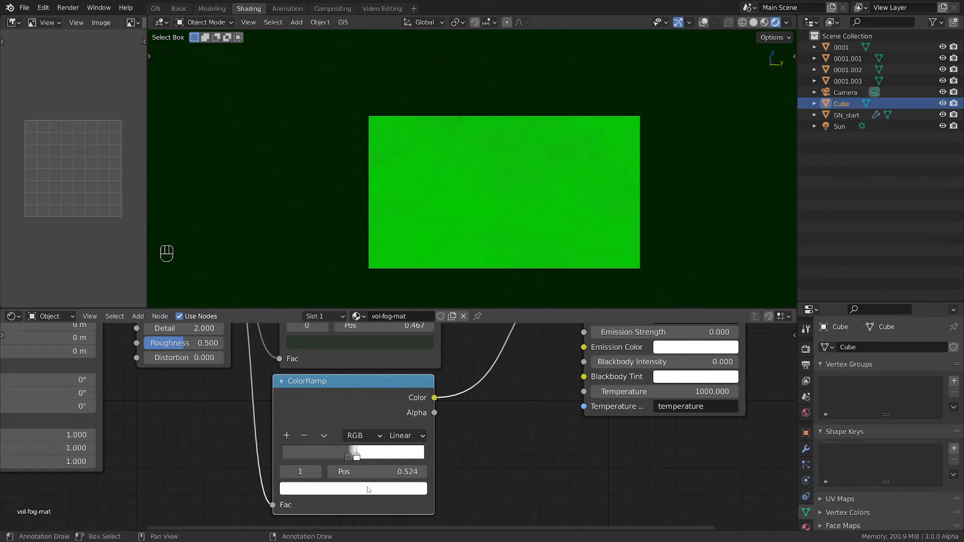
click(369, 490)
drag(396, 300, 396, 352)
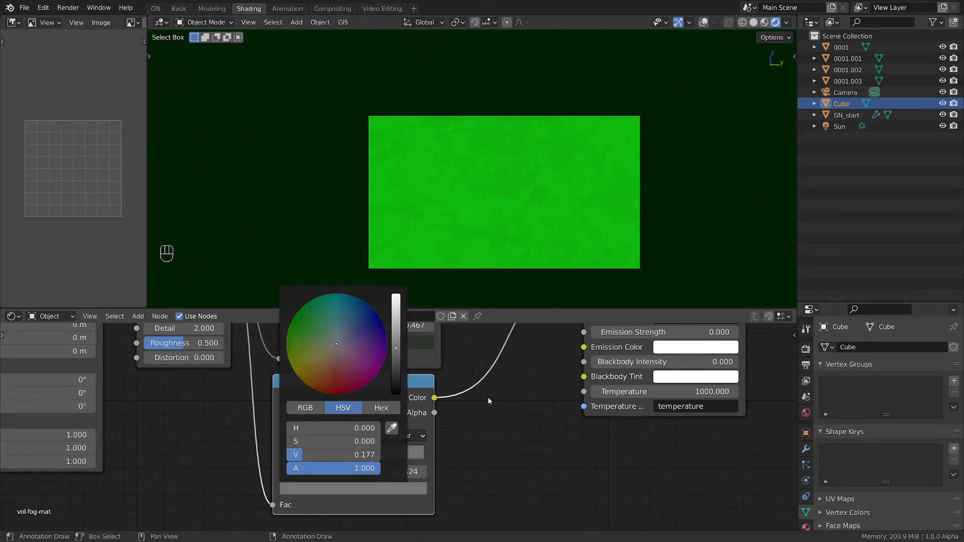
scroll(427, 402, up, 2)
middle_drag(398, 451, 414, 470)
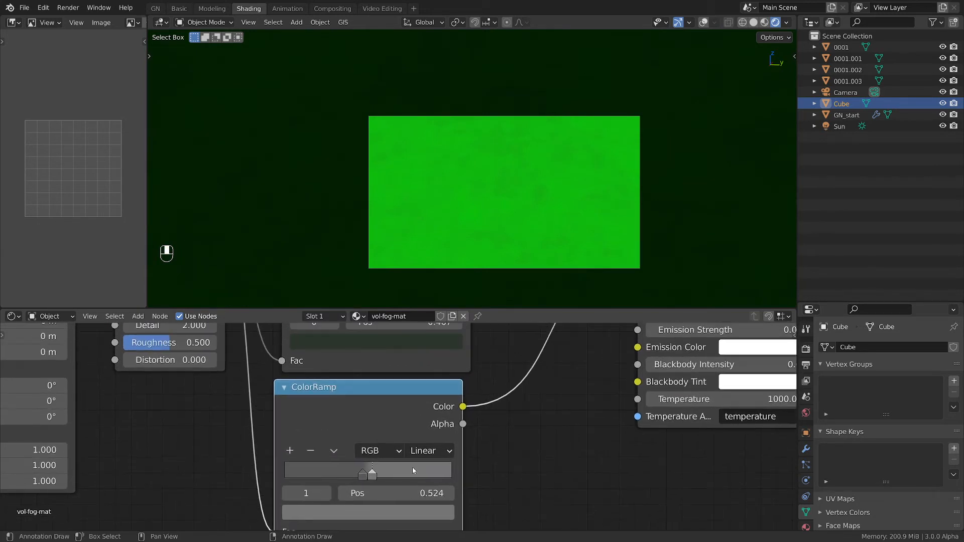
Bring the density ColorRamp's light stop closer to its dark stop and raise the Noise Texture's Detail to 3.400.
drag(373, 477, 371, 477)
click(363, 476)
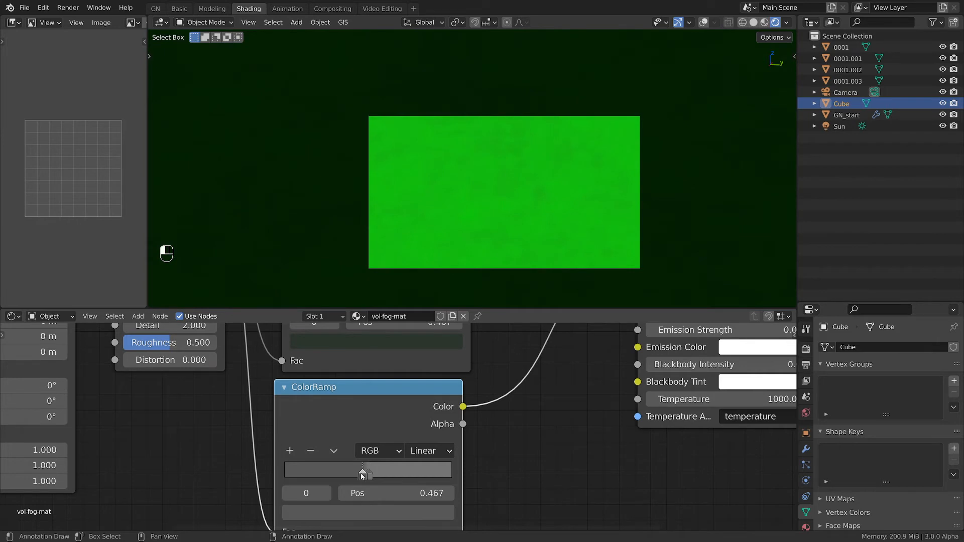
middle_drag(539, 370, 549, 452)
drag(191, 390, 211, 390)
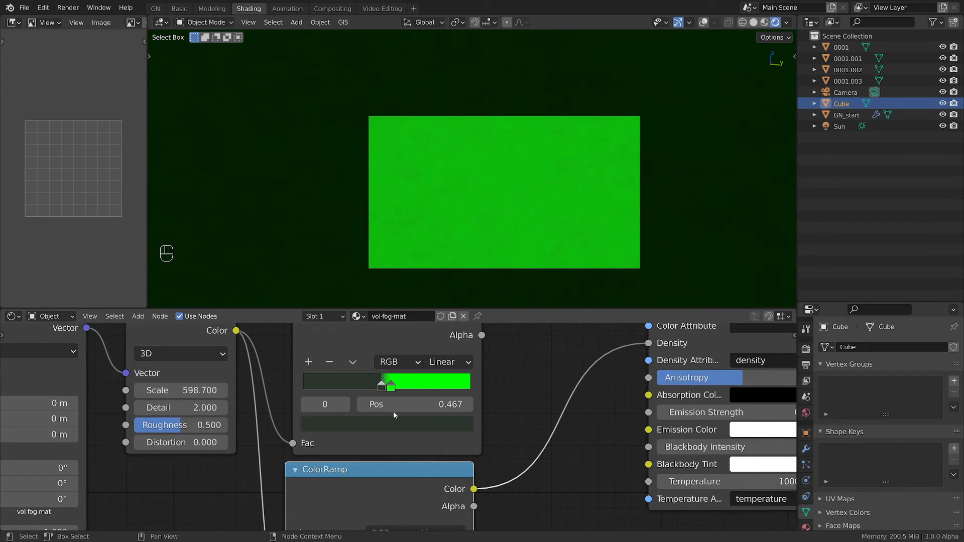
scroll(394, 415, down, 1)
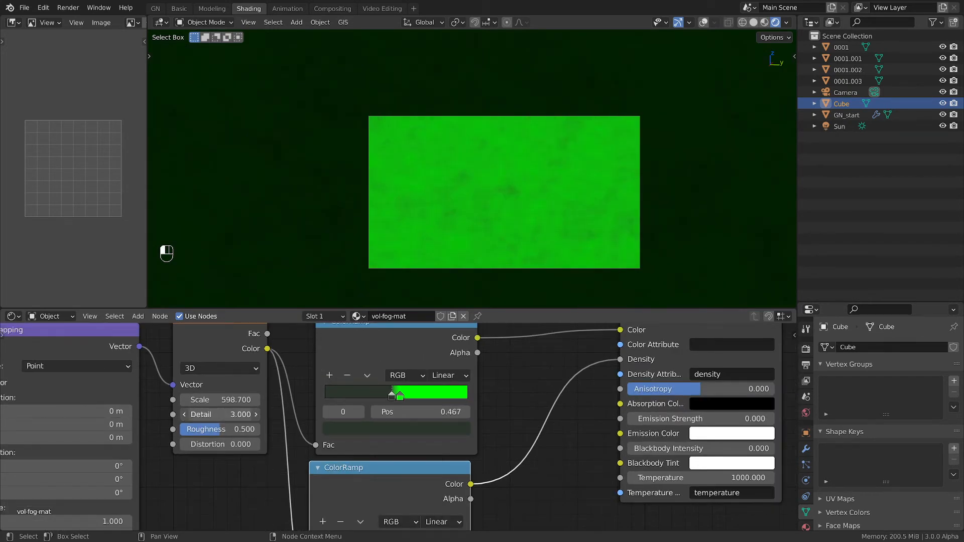
drag(216, 414, 333, 441)
Move the colour ColorRamp's bright green stop to position 0.739 and its dark green stop to 0.624.
drag(391, 396, 432, 401)
scroll(543, 230, up, 2)
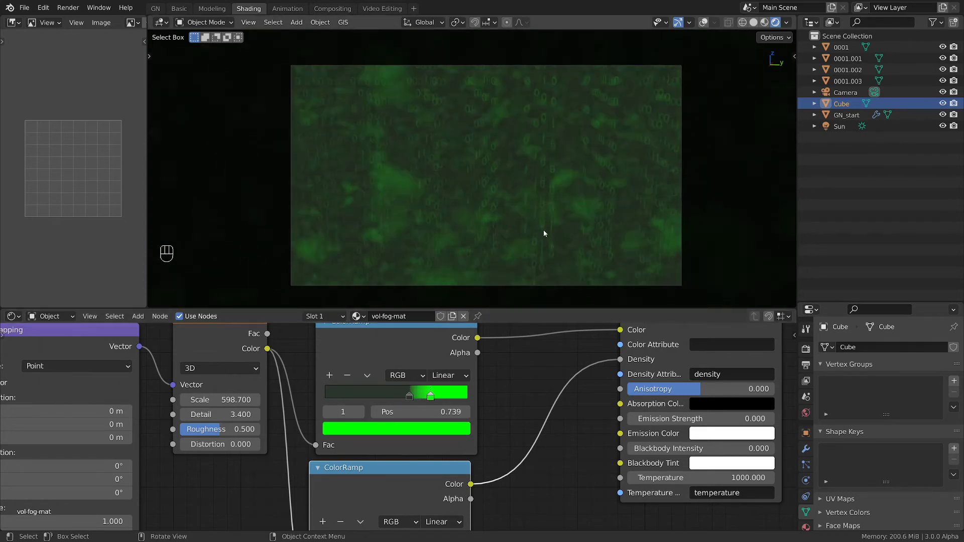
drag(413, 399, 415, 399)
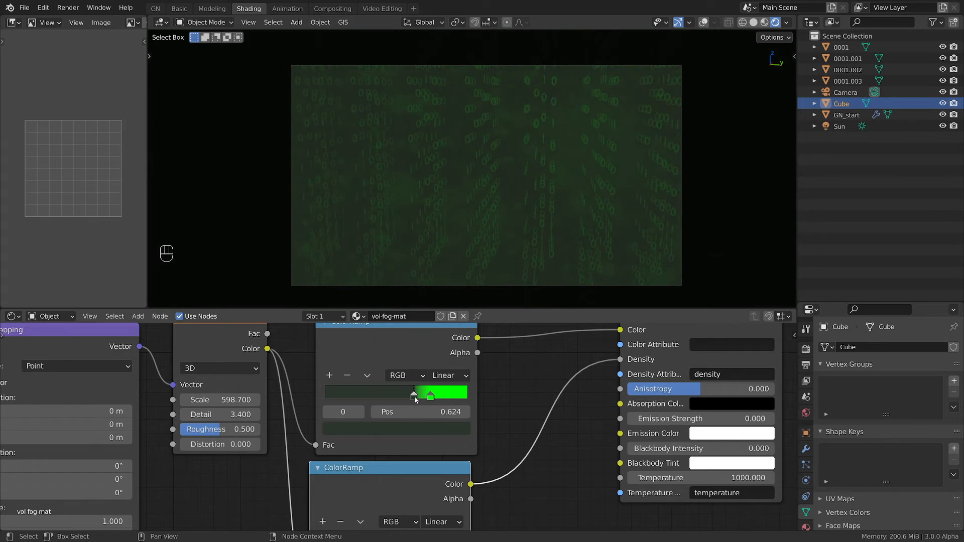
Move the density ColorRamp's dark stop to position 0.670 and its light stop to 0.776.
middle_drag(434, 505, 446, 423)
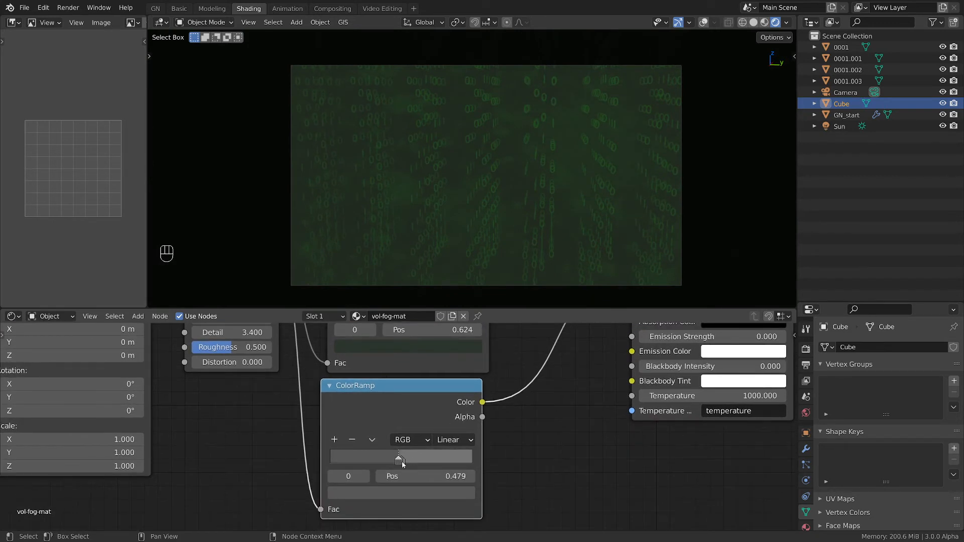
mouse_move(402, 462)
mouse_down()
mouse_move(436, 460)
mouse_move(418, 459)
mouse_up()
scroll(493, 180, down, 1)
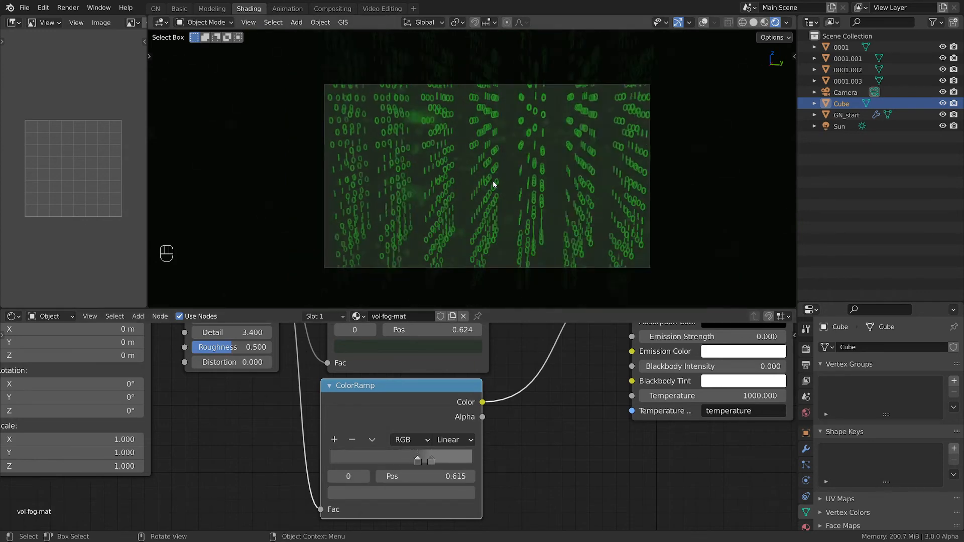
scroll(495, 177, up, 1)
scroll(499, 176, up, 1)
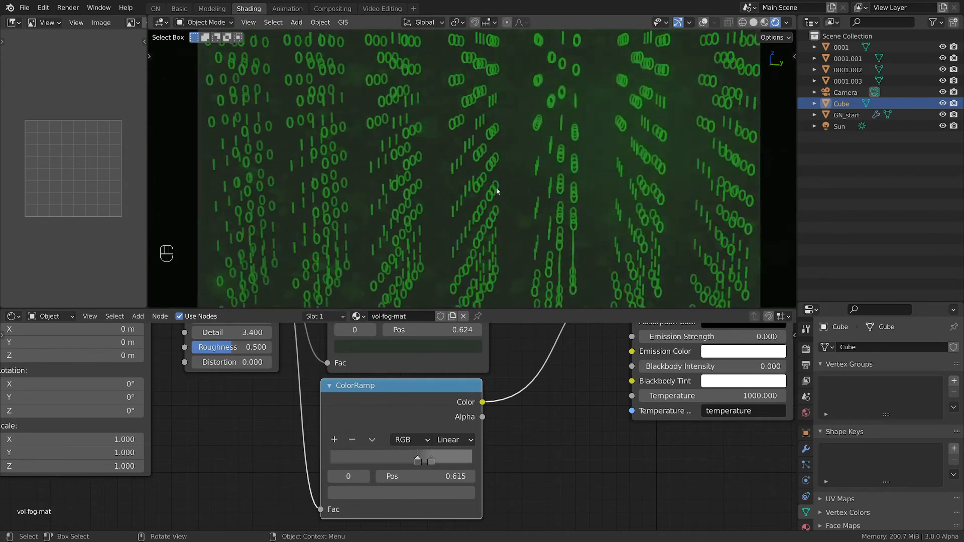
mouse_move(431, 461)
mouse_down()
mouse_move(440, 461)
mouse_move(426, 462)
mouse_up()
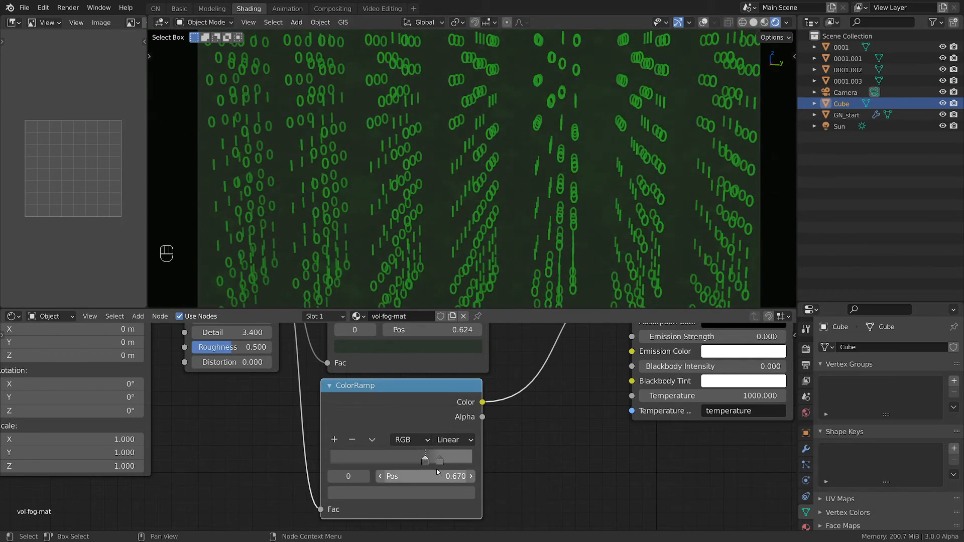
Darken the density ColorRamp's dark stop to near-black and brighten its light stop to a light grey.
click(430, 493)
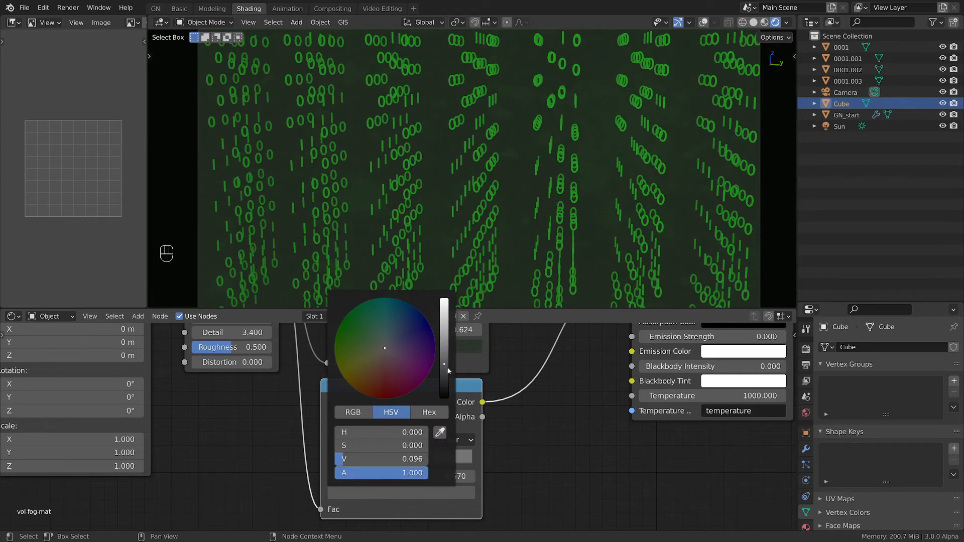
drag(445, 368, 444, 385)
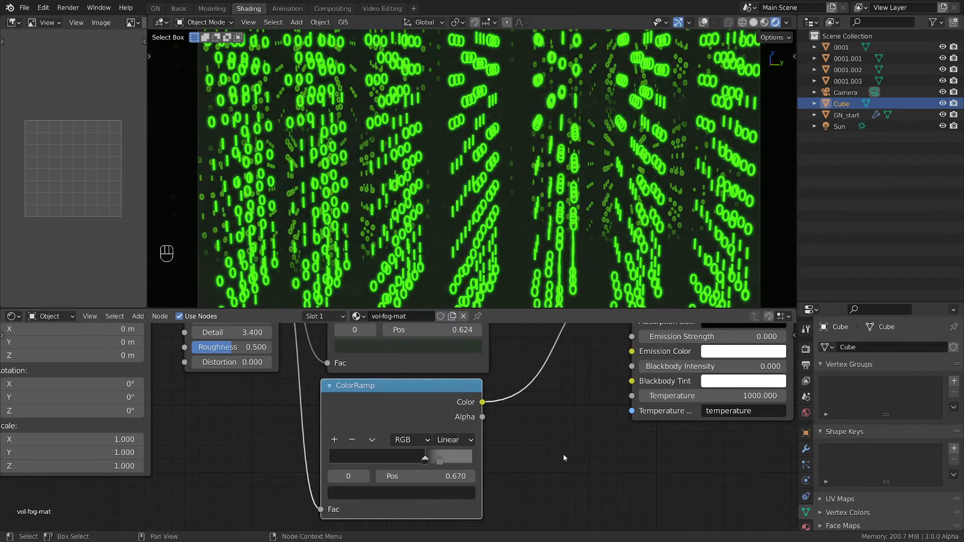
click(440, 461)
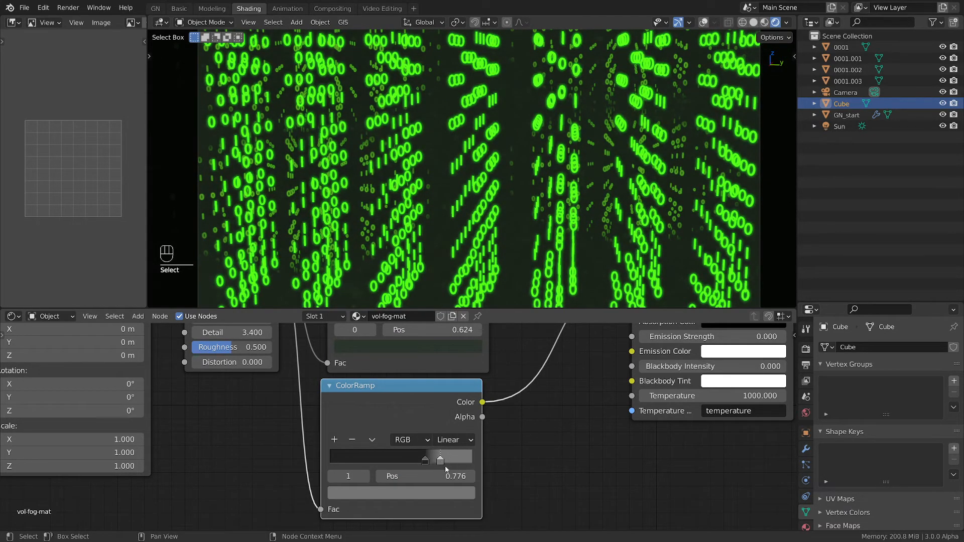
click(438, 492)
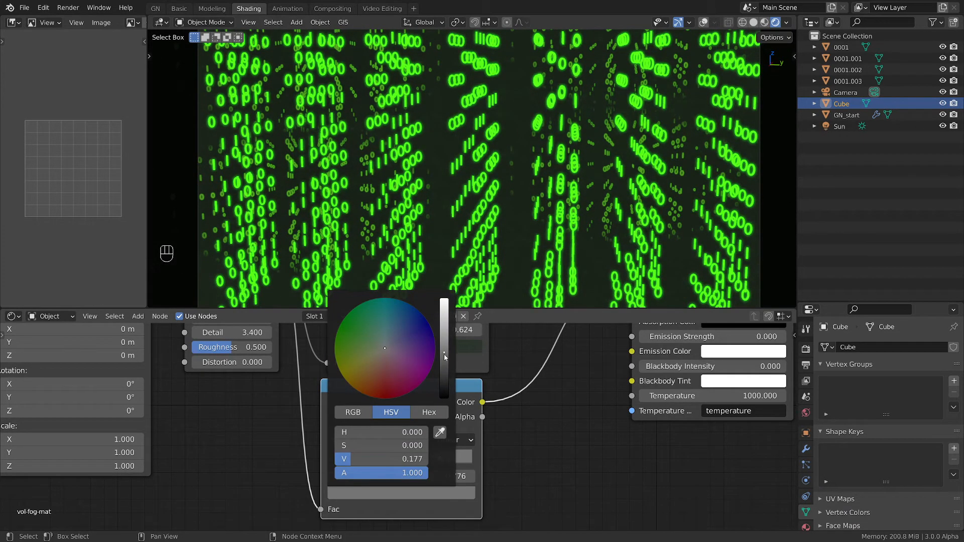
drag(444, 354, 444, 321)
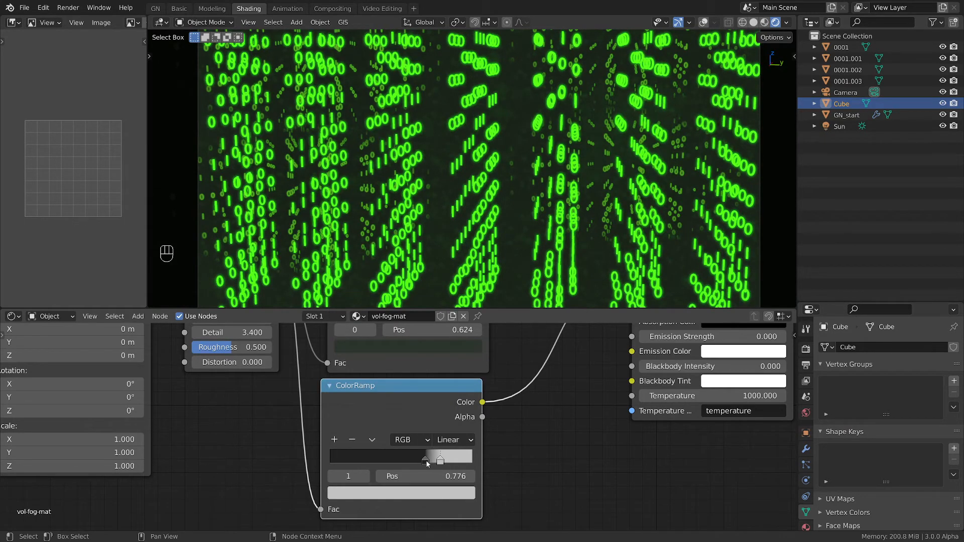
Move the density ColorRamp's dark stop to position 0.606 and set its colour value to 0.022.
drag(426, 463, 416, 463)
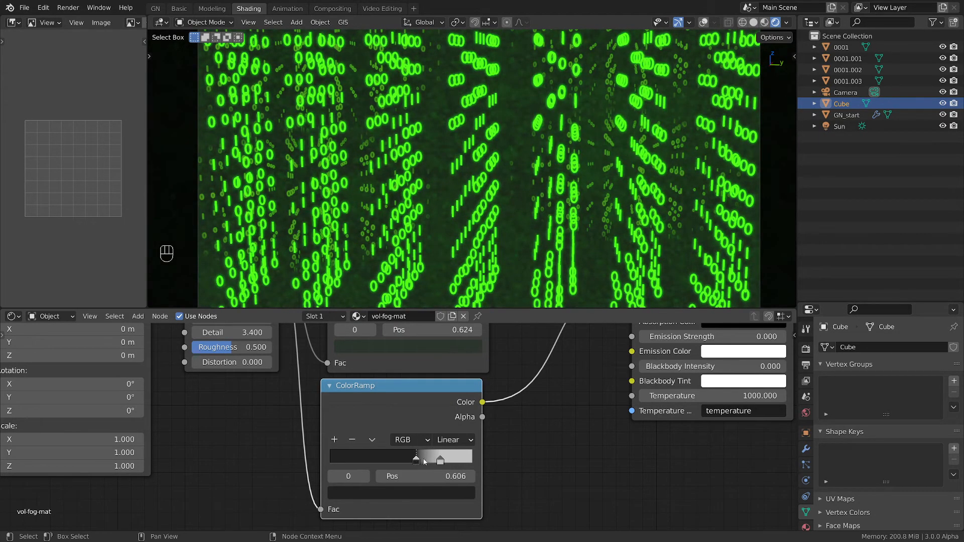
click(424, 493)
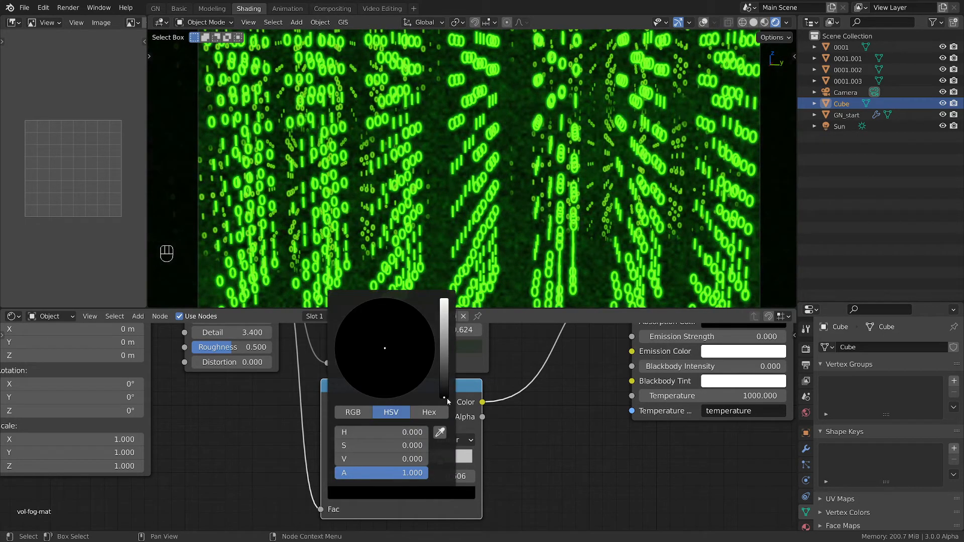
drag(444, 400, 444, 384)
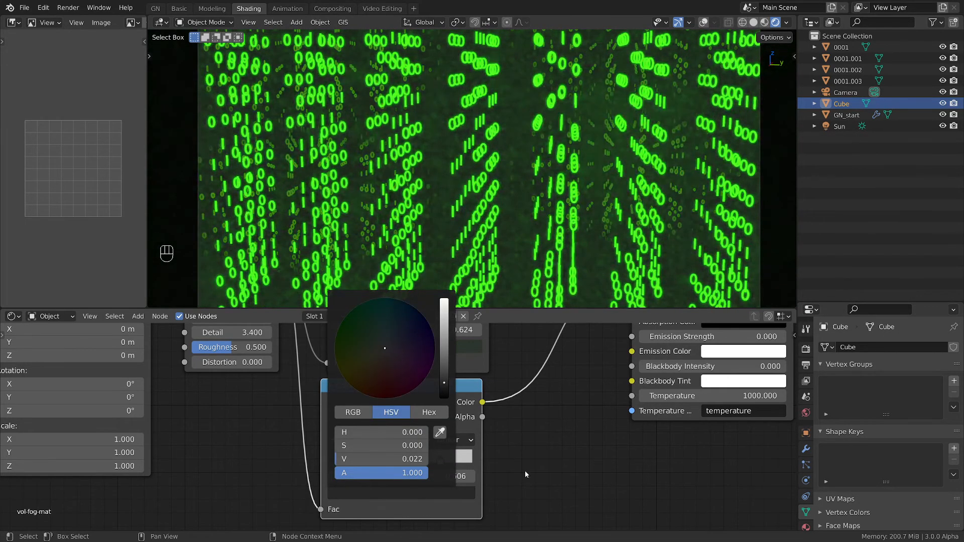
Set the volumetrics Tile Size to 4 px in the scene's Eevee render settings.
scroll(535, 479, down, 4)
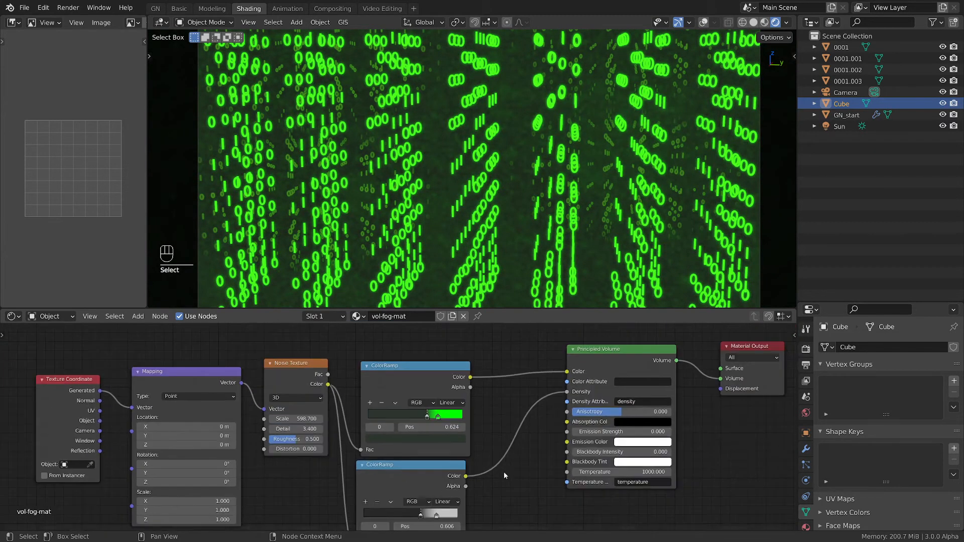
middle_drag(504, 471, 460, 454)
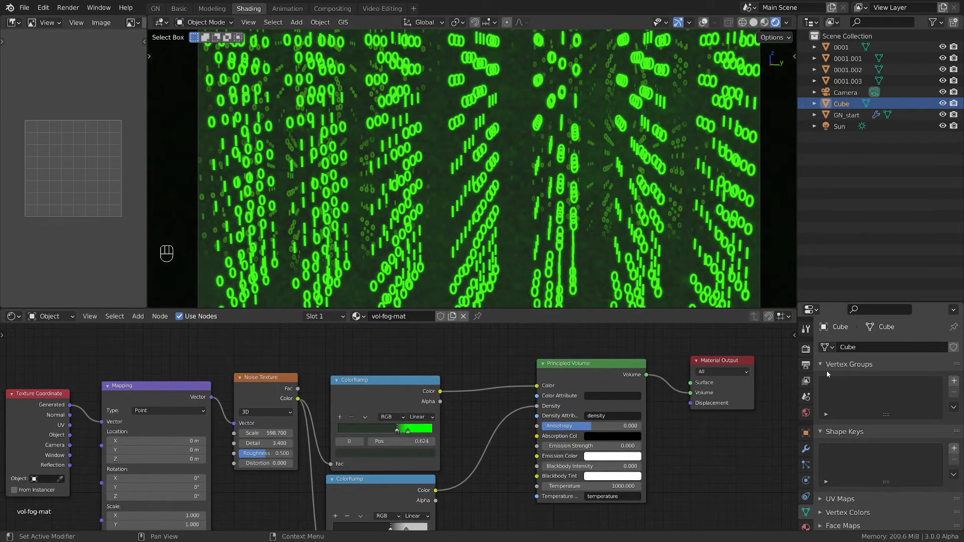
click(806, 351)
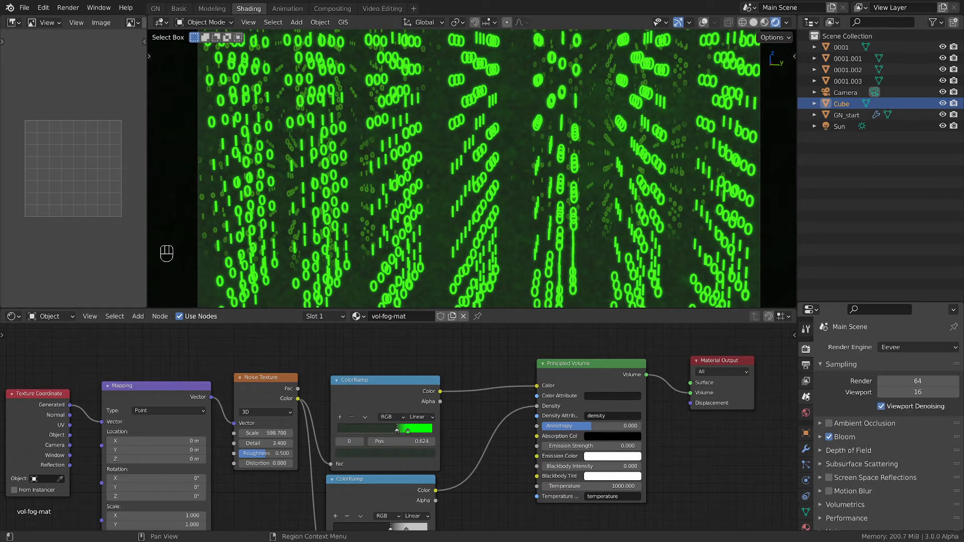
scroll(819, 465, down, 3)
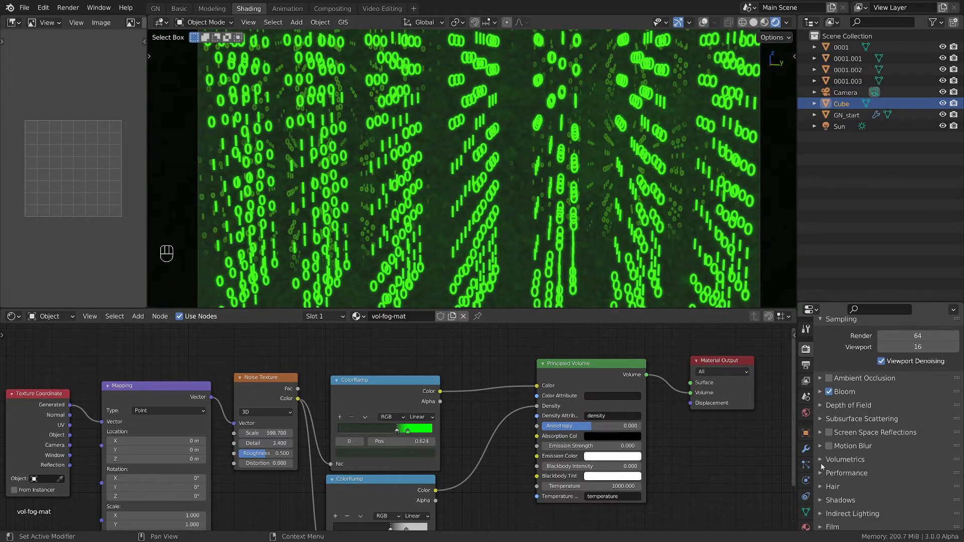
click(822, 465)
scroll(842, 451, down, 4)
click(900, 427)
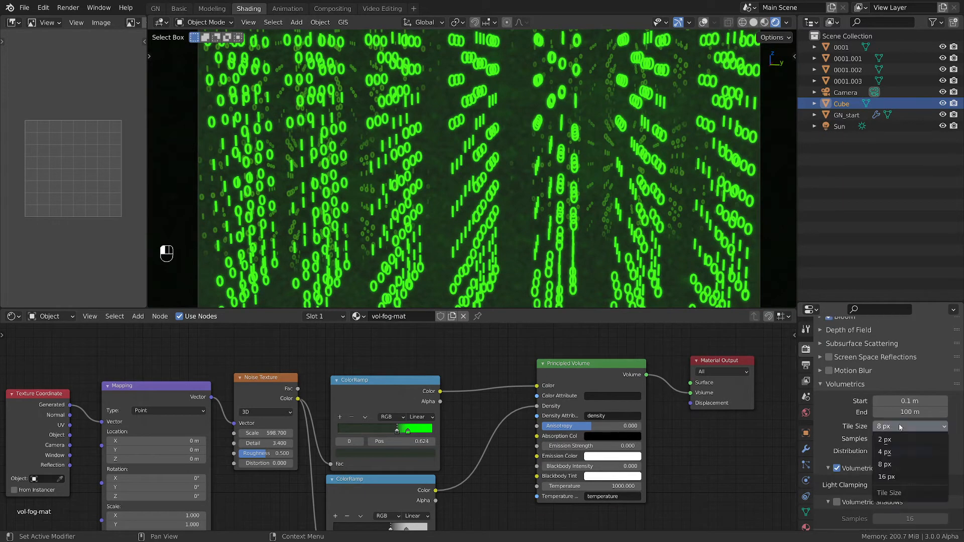
click(897, 452)
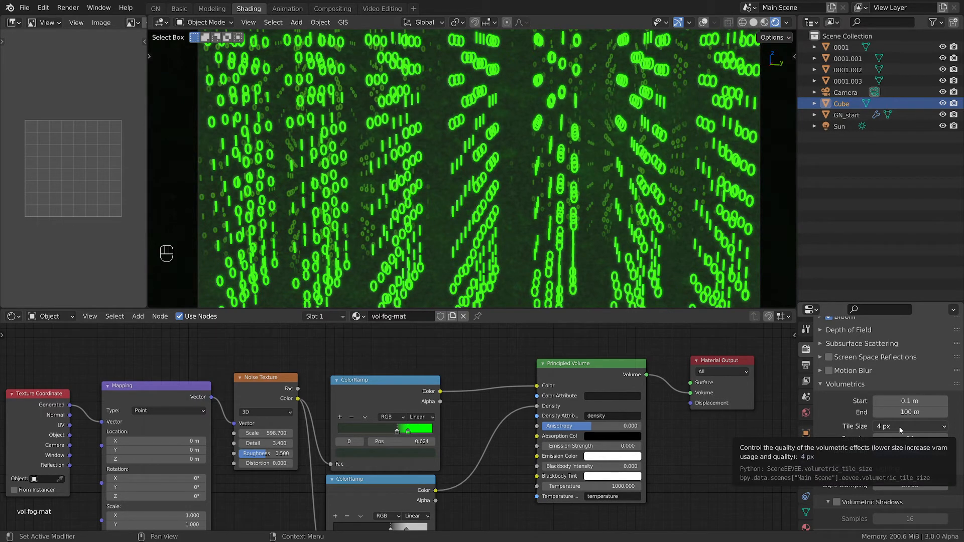
click(902, 428)
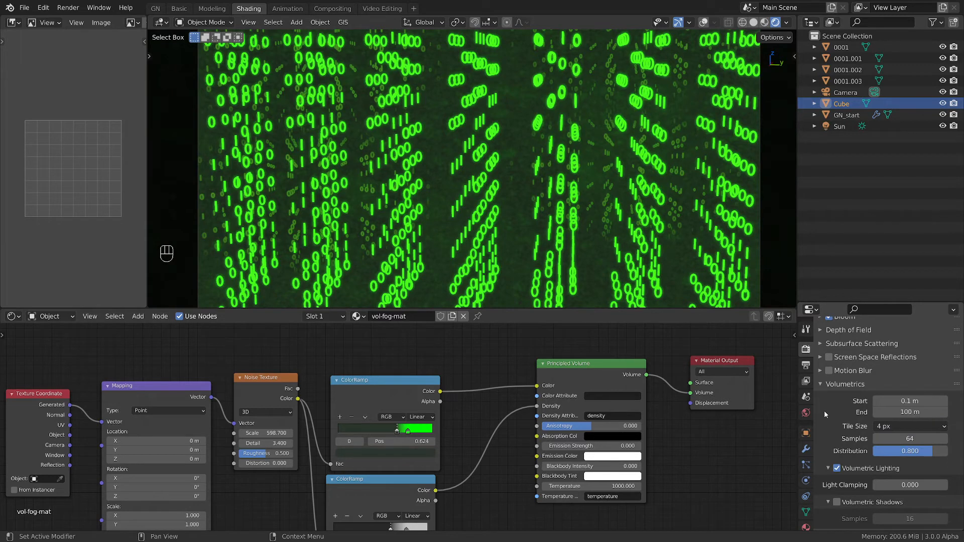
Move the Principled Volume node closer to the two ColorRamp nodes in the fog material.
scroll(533, 381, down, 1)
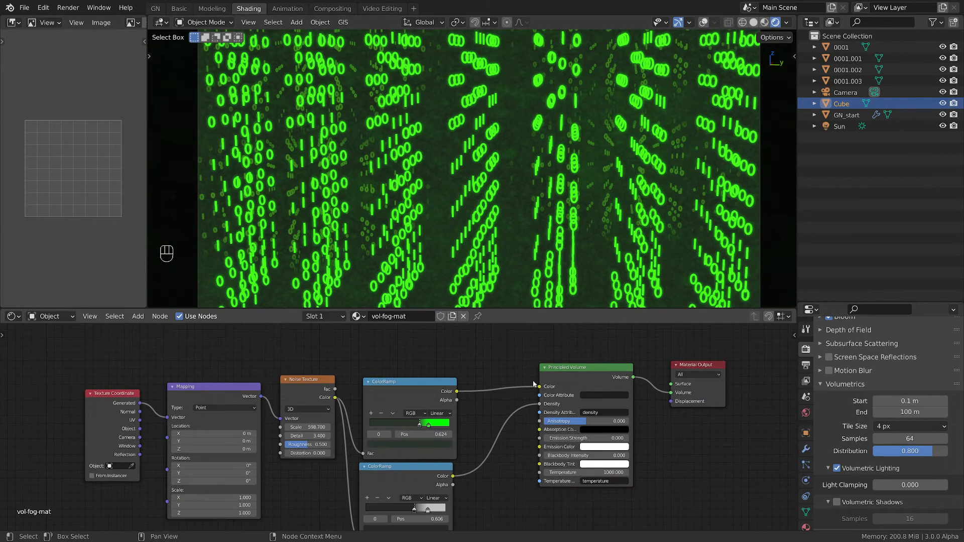
drag(562, 377, 524, 394)
scroll(519, 376, down, 1)
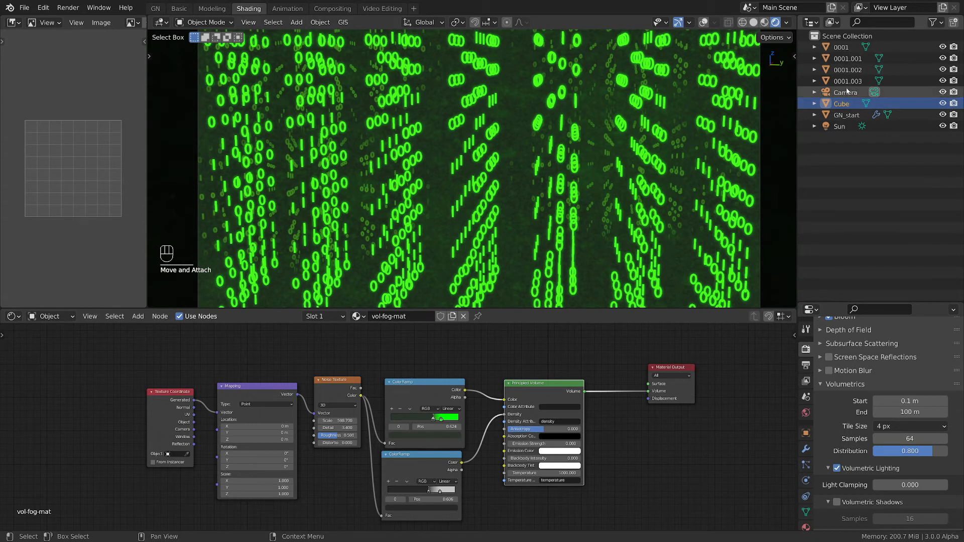
Select the GN_start object to edit its text_glow-mat material and reposition the Emission node closer to the Material Output.
click(847, 115)
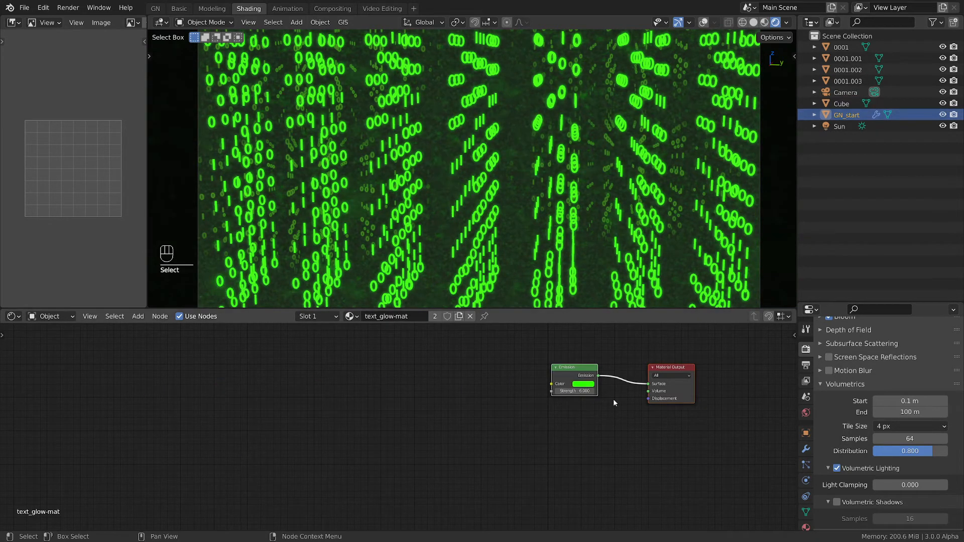
scroll(613, 398, up, 3)
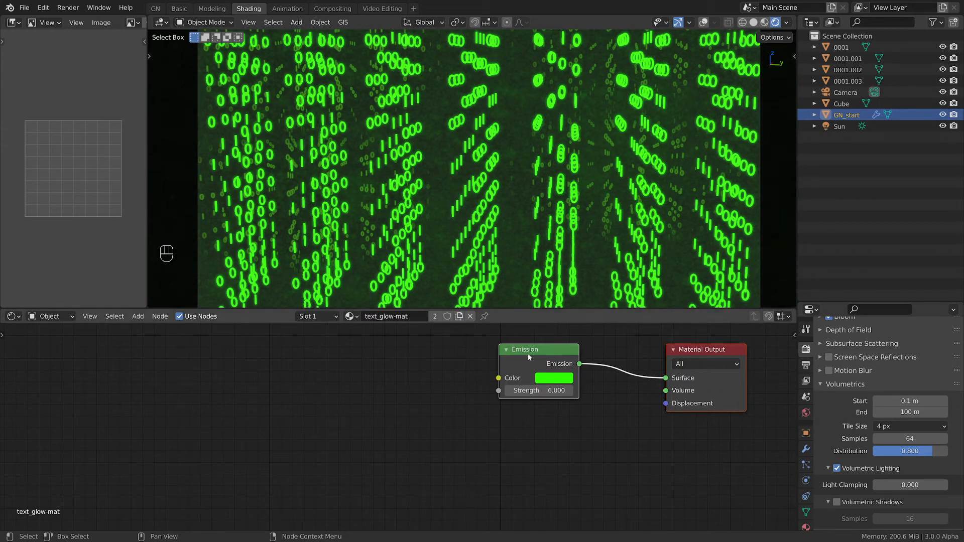
drag(528, 353, 452, 346)
scroll(385, 395, up, 1)
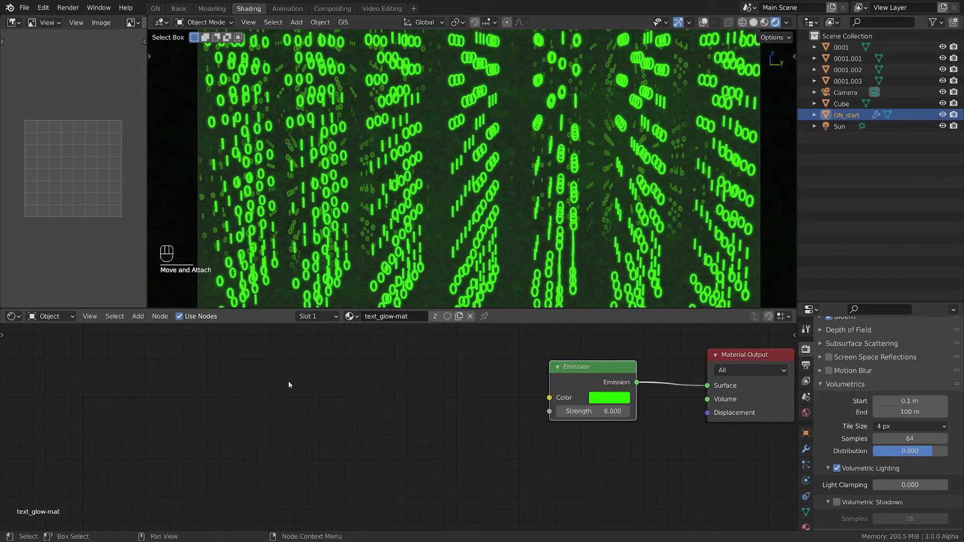
Add a Value input node to text_glow-mat and drive its value with the expression #frame.
key(shift+a)
mouse_move(288, 381)
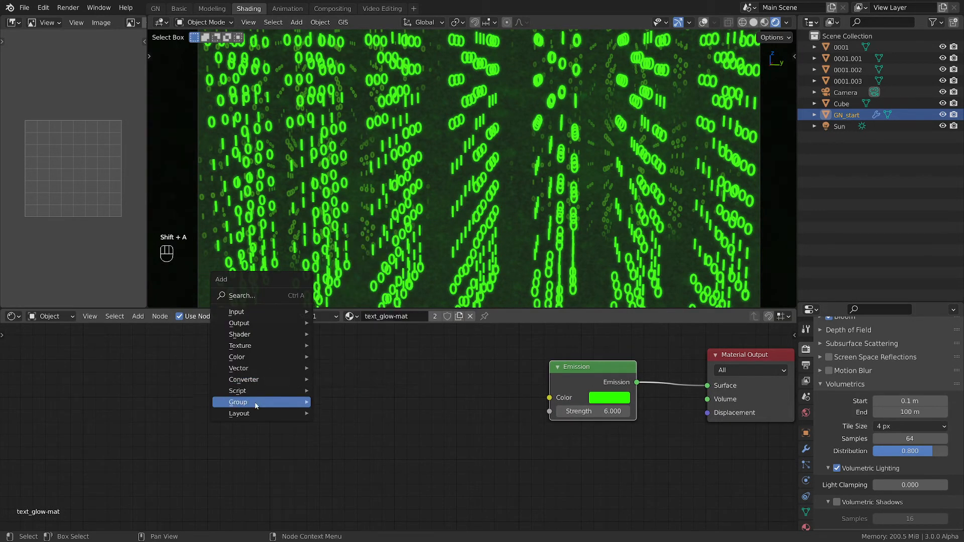
mouse_move(255, 348)
mouse_move(263, 315)
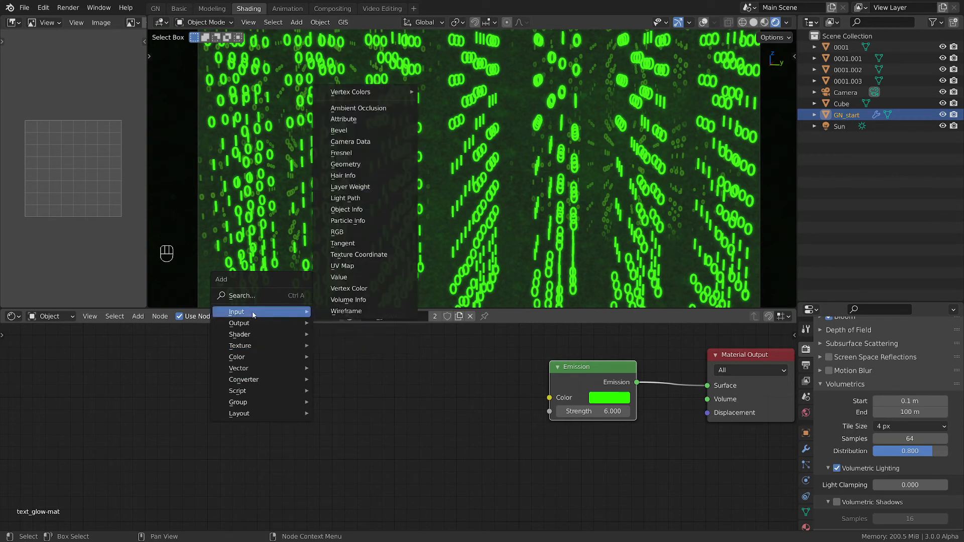
click(348, 277)
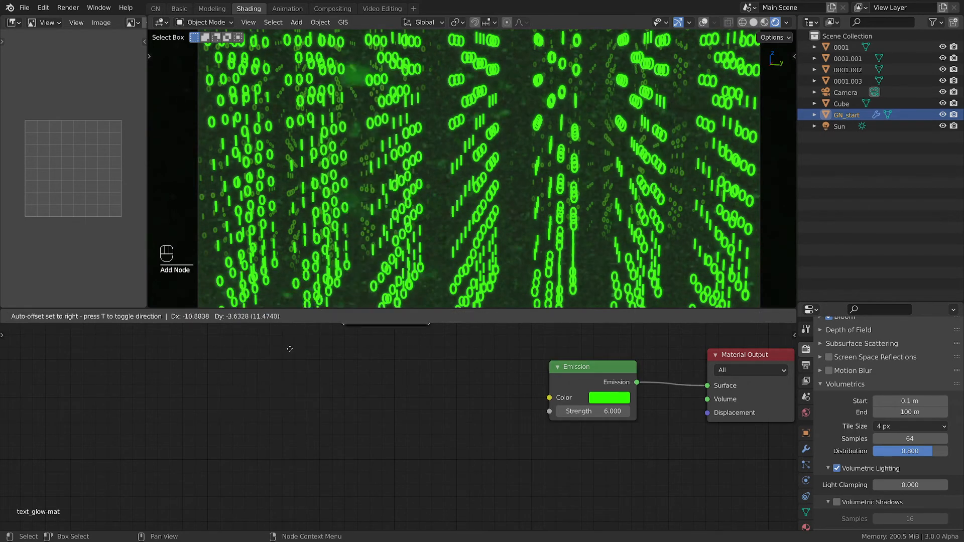
click(296, 437)
click(298, 444)
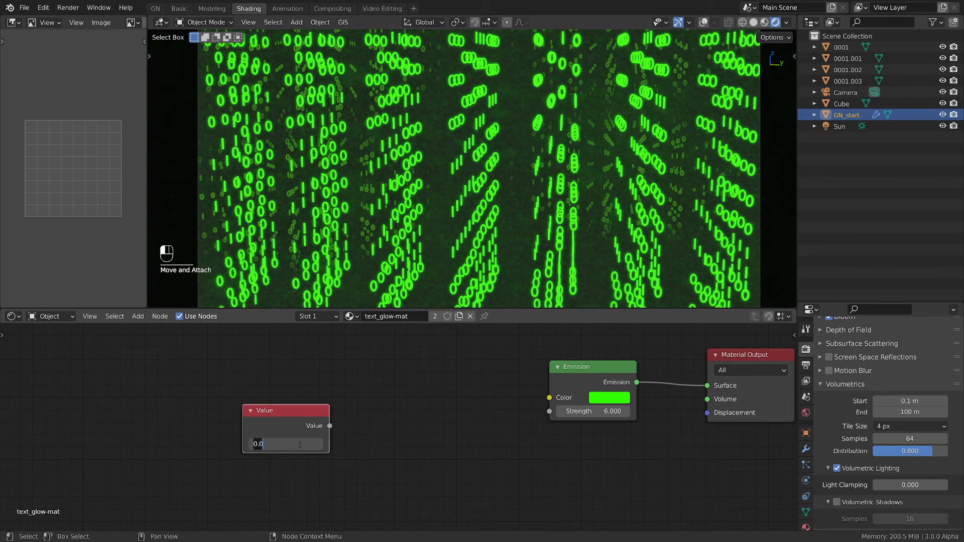
key(shift)
text(#frame)
key(Return)
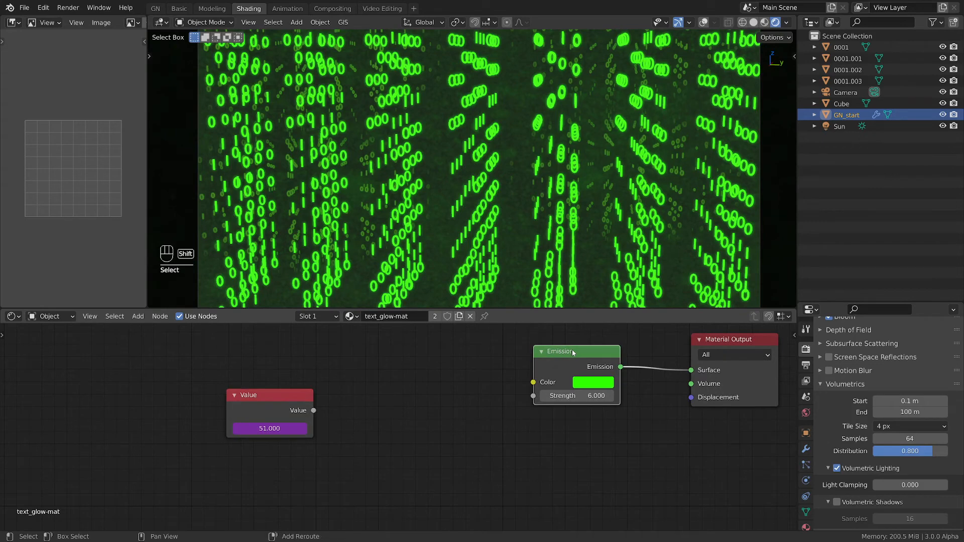
Duplicate the green Emission node and place the copy below the original.
click(573, 351)
key(shift+d)
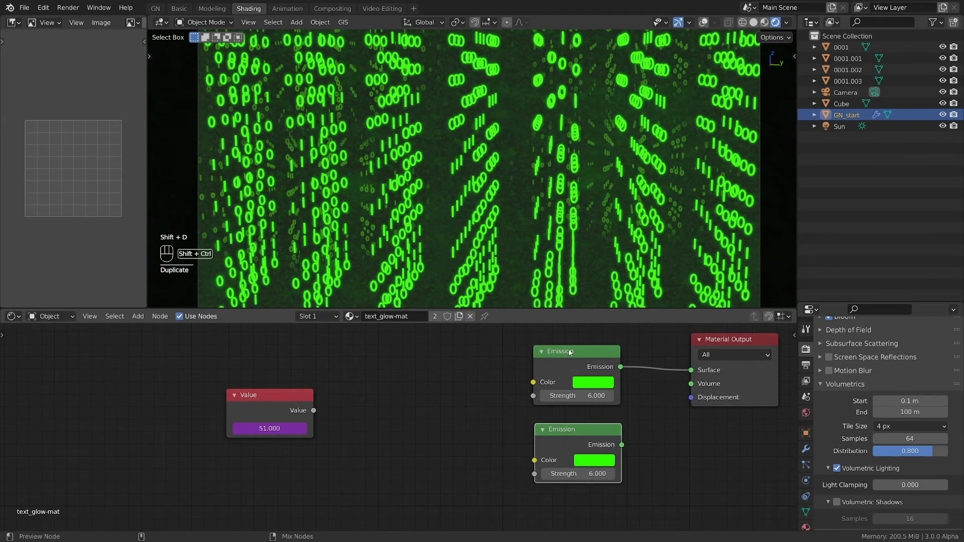
Combine the two Emission nodes through a Mix Shader into the Material Output and space the nodes apart.
mouse_move(570, 353)
ctrl+shift+right_down()
mouse_move(578, 450)
mouse_move(570, 354)
ctrl+shift+right_up()
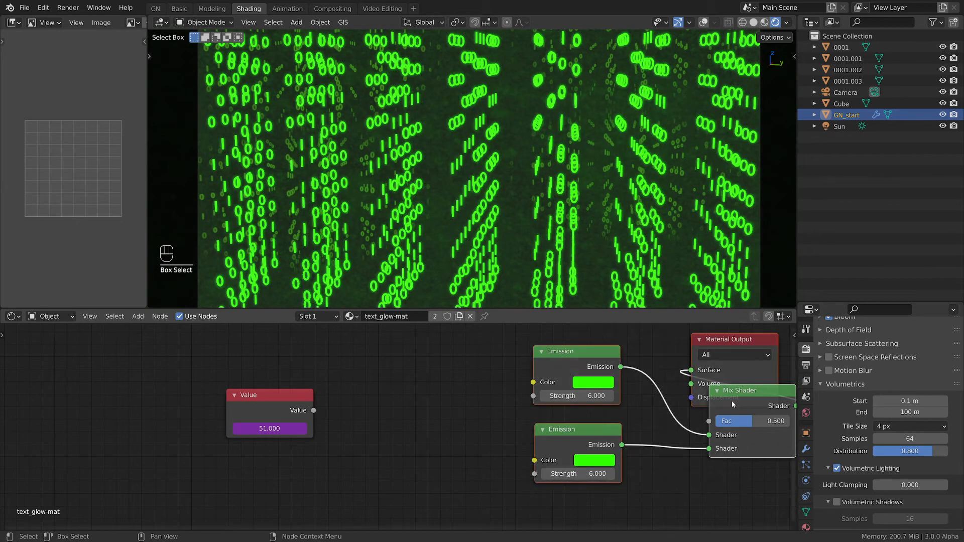
drag(731, 404, 586, 403)
drag(602, 352, 765, 380)
drag(617, 400, 619, 381)
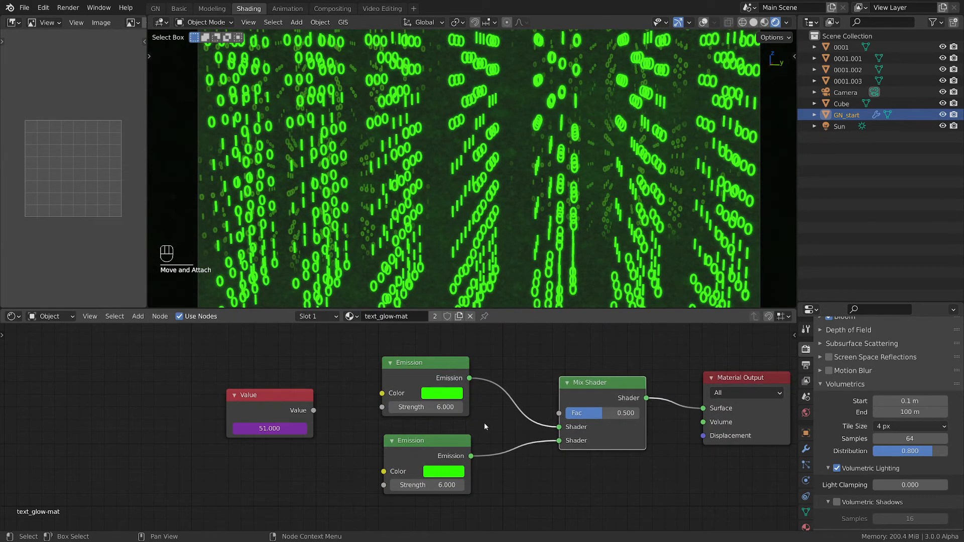
middle_drag(484, 423, 572, 378)
Change the lower Emission node's color to magenta with a hue of about 0.92.
click(524, 412)
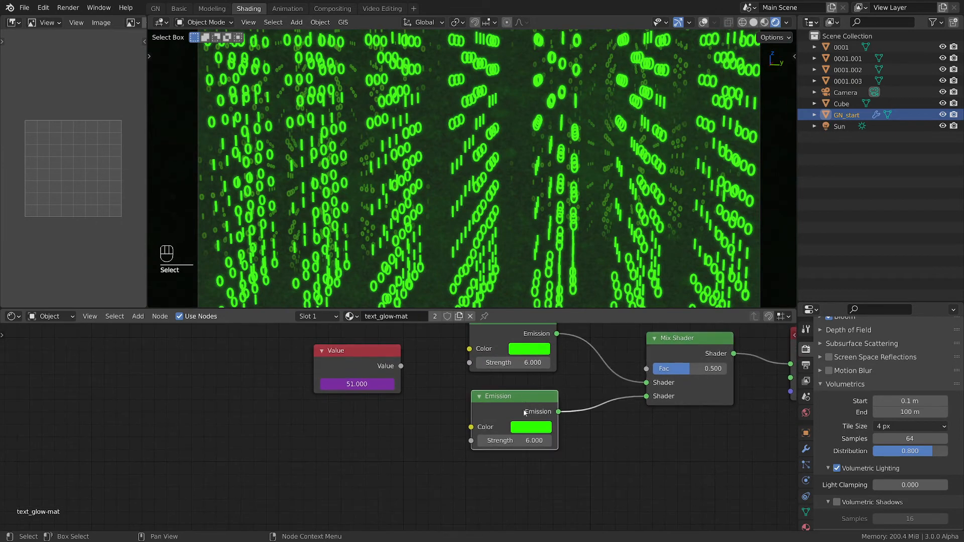
click(544, 428)
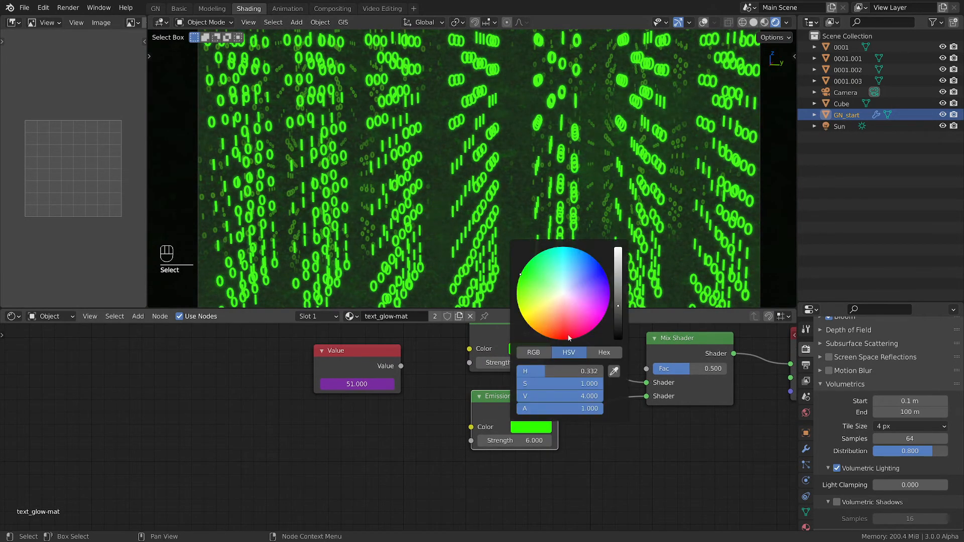
drag(571, 303, 600, 322)
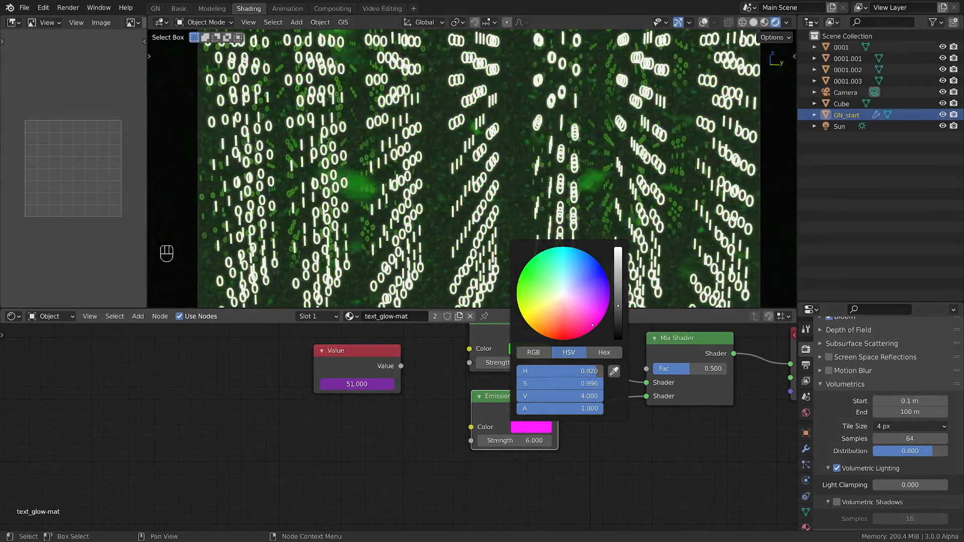
Hide the Cube in both viewport and render, and set the Mix Shader's Fac to 1.000.
click(942, 103)
click(954, 104)
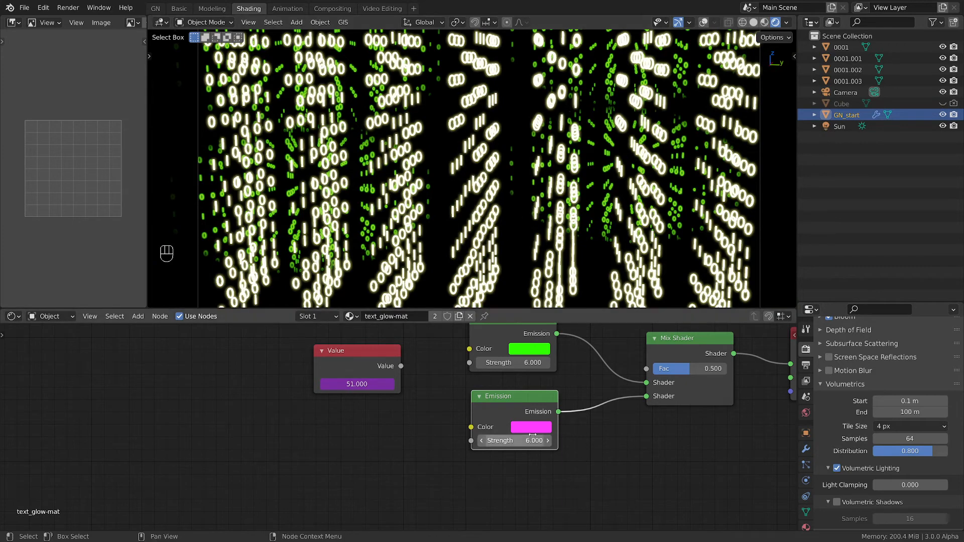
drag(684, 363, 706, 370)
Move the frame-driven Value node farther from the shaders and bring the magenta Emission node closer beneath the green one.
middle_drag(361, 359, 411, 388)
drag(410, 387, 276, 386)
drag(548, 433, 549, 423)
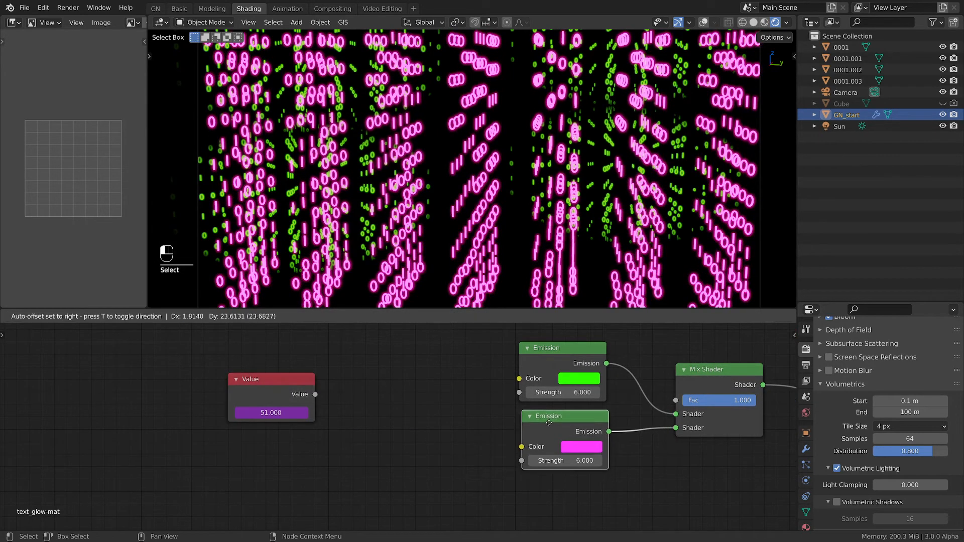
Add a Math node set to Ping-Pong between the frame-driven Value node and the Emission nodes, spacing it from the Value node.
click(399, 437)
middle_drag(406, 430, 447, 419)
scroll(382, 412, up, 1)
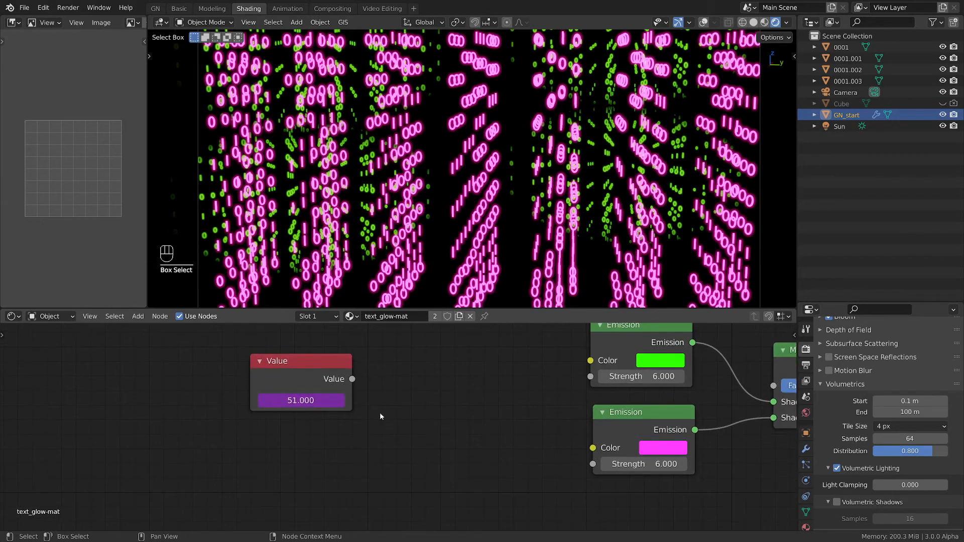
key(shift+a)
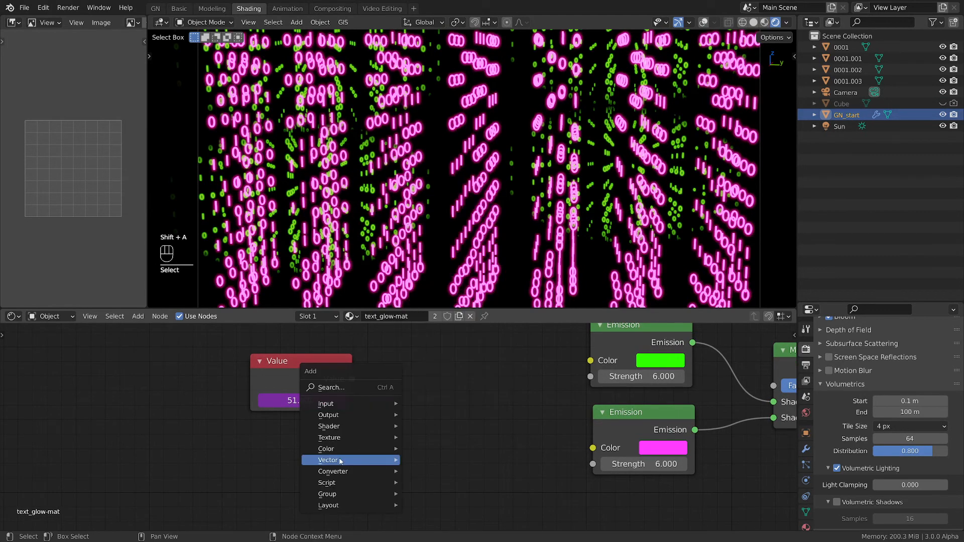
mouse_move(372, 471)
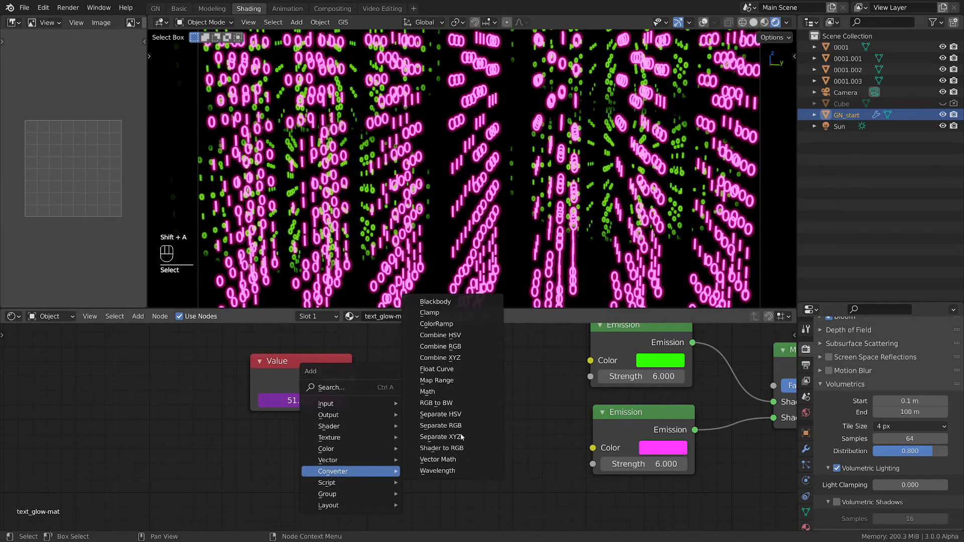
click(437, 393)
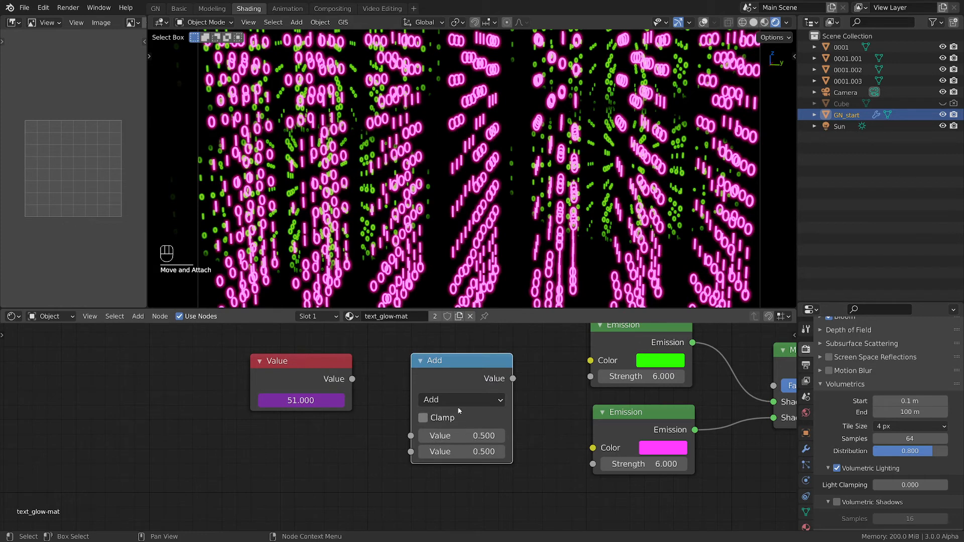
click(490, 400)
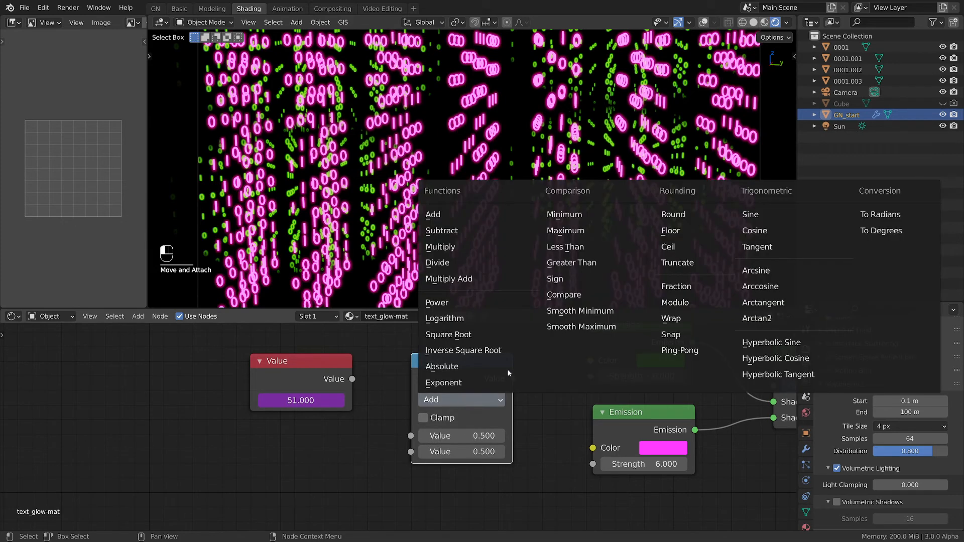
click(680, 350)
drag(301, 361, 272, 363)
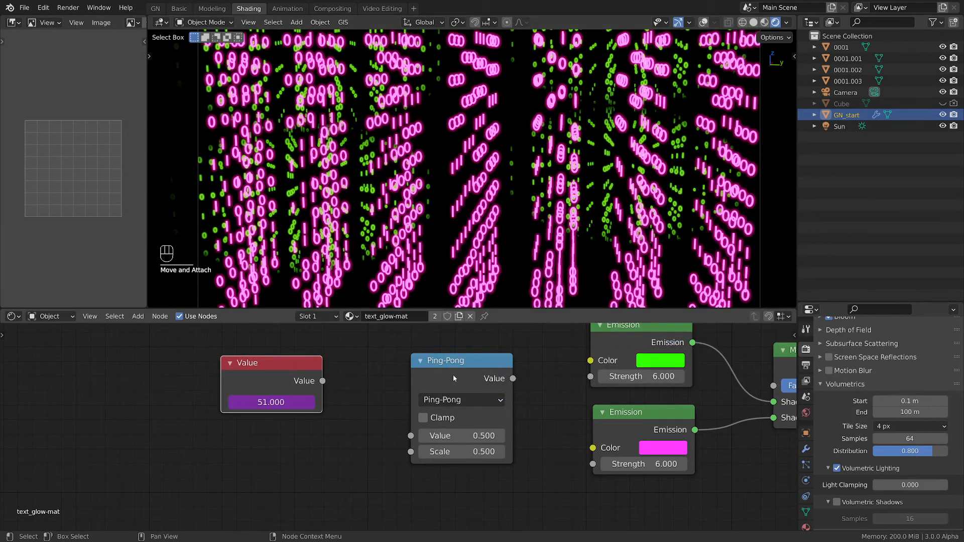
drag(453, 375, 445, 368)
Add a second Value node beneath the frame-driven one and set it to 72.
key(shift+a)
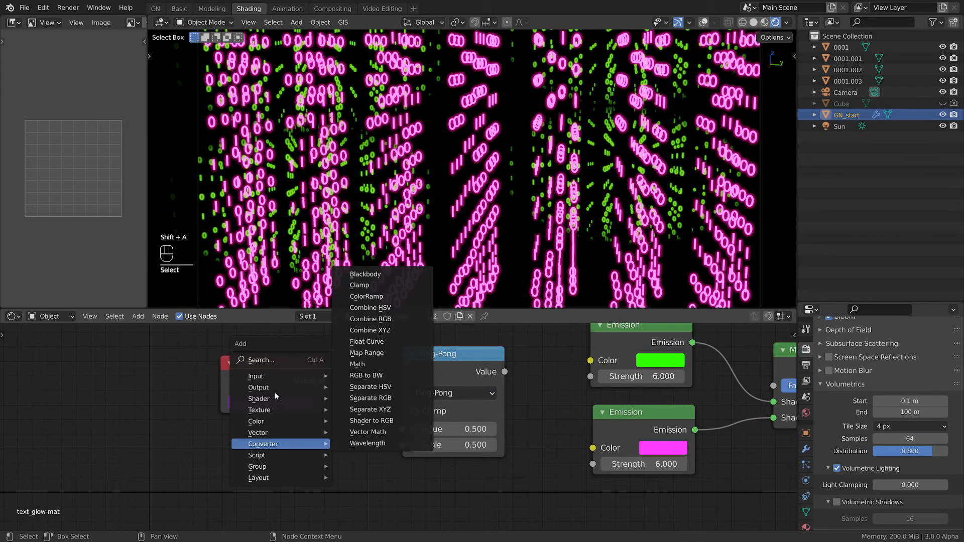
mouse_move(281, 376)
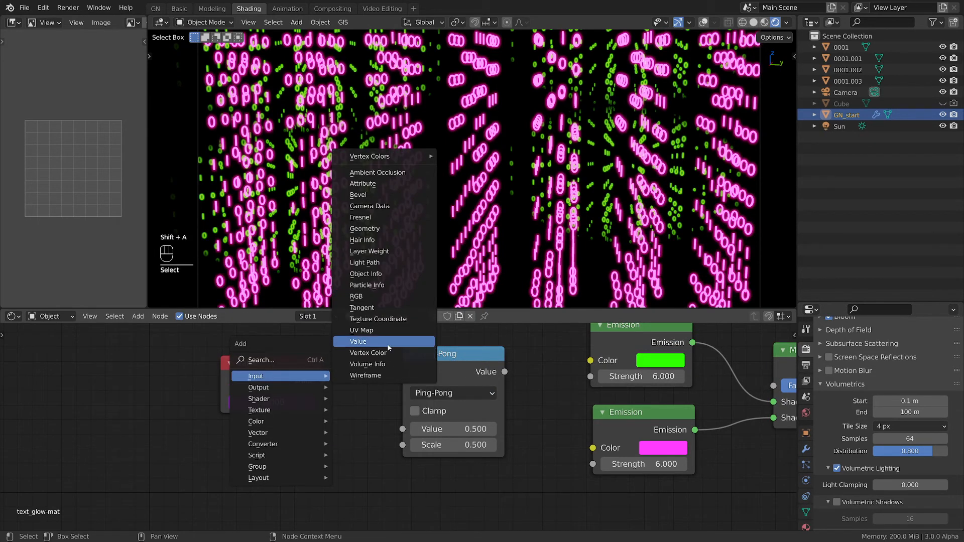
click(358, 342)
click(307, 483)
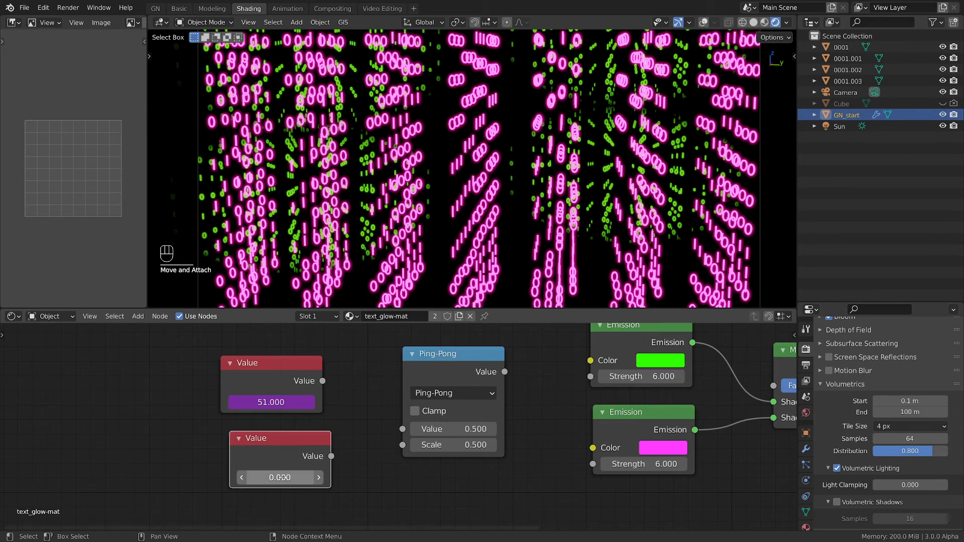
click(287, 478)
text(72)
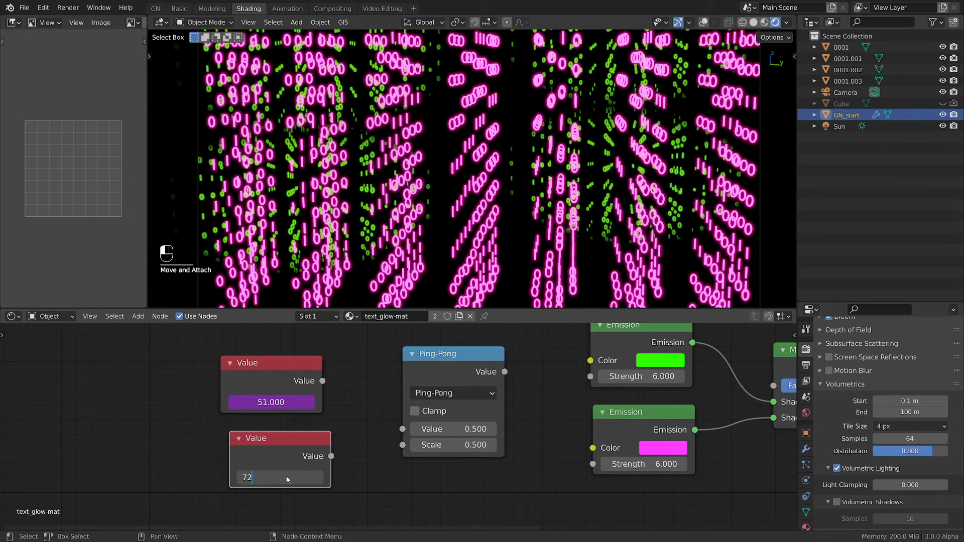
key(Return)
drag(272, 442, 235, 443)
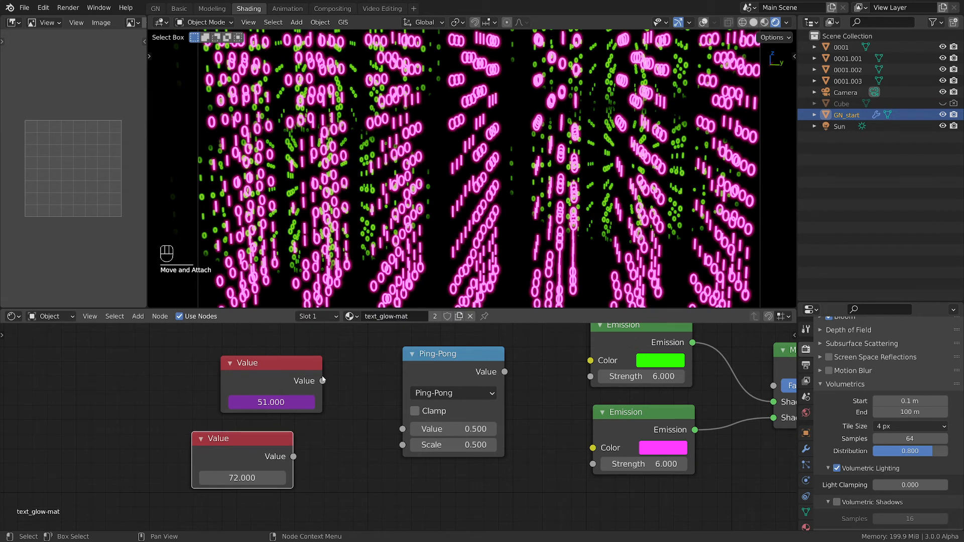
Link the frame-driven Value to the Ping-Pong's Value input and the 72 Value to its Scale, and group the three nodes compactly.
drag(322, 381, 403, 429)
drag(294, 457, 403, 445)
drag(430, 369, 371, 373)
drag(261, 363, 206, 365)
drag(239, 433, 208, 432)
drag(387, 362, 349, 364)
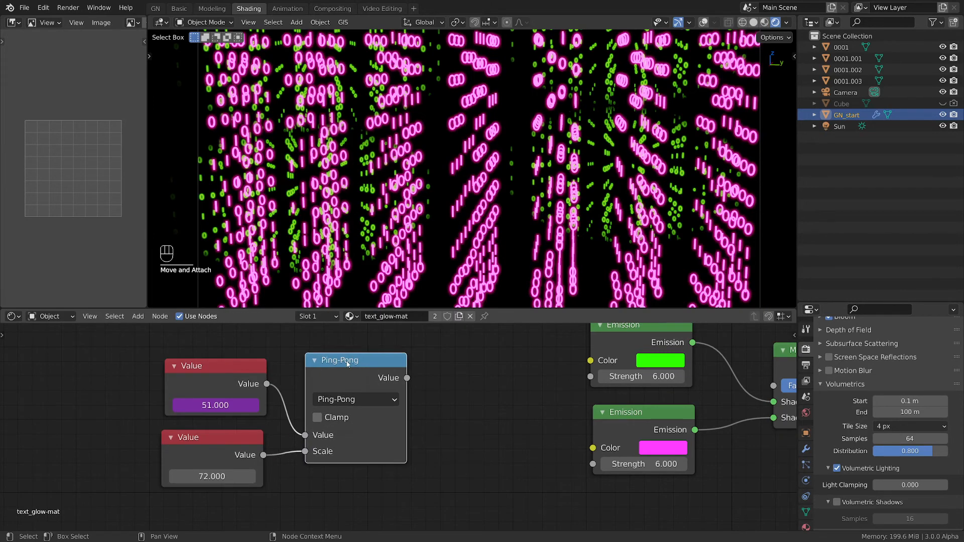
middle_drag(719, 396, 621, 406)
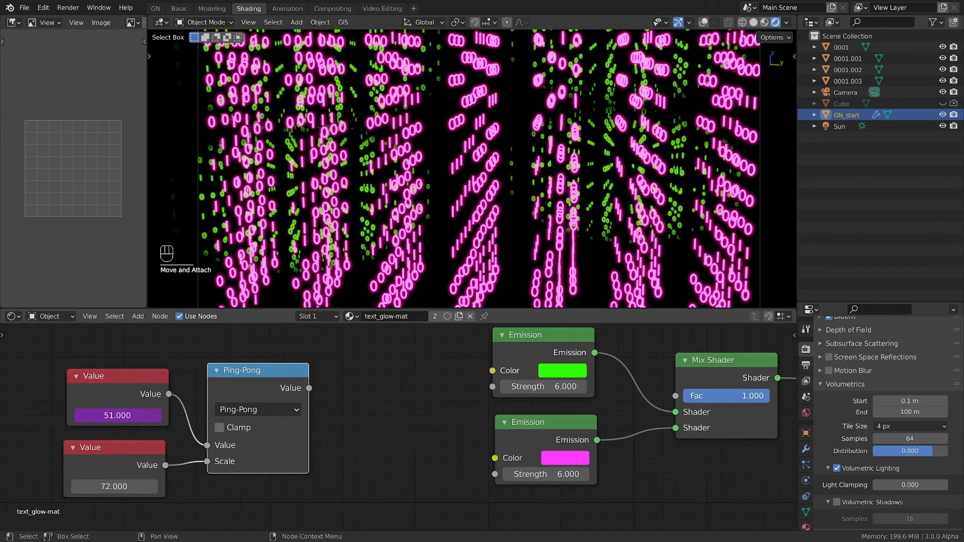
click(724, 396)
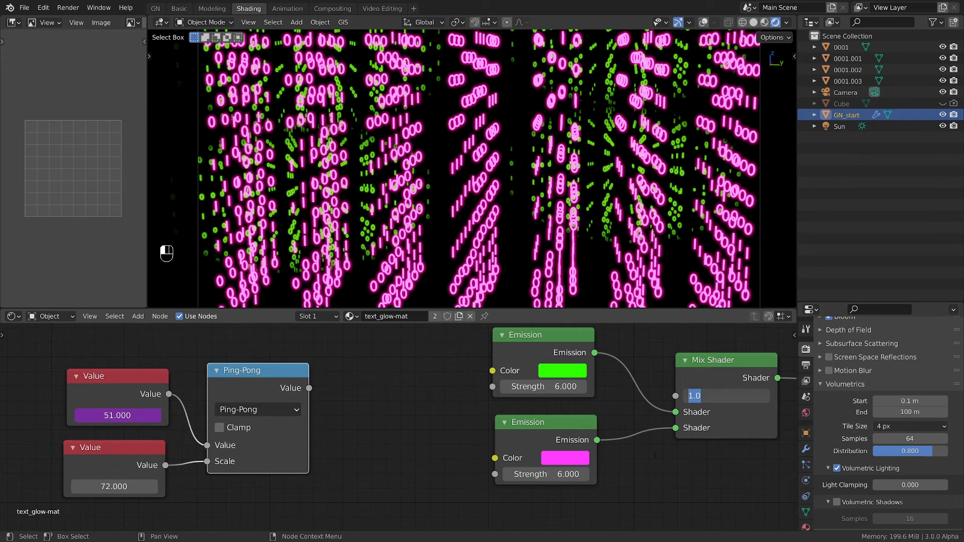
key(Return)
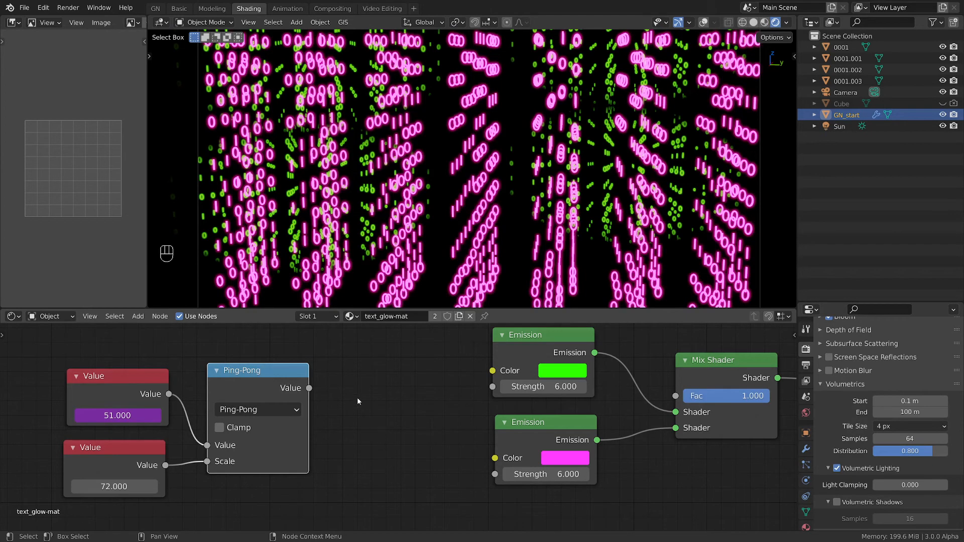
Duplicate the Ping-Pong node beside the original and change the copy's operation to Divide.
shift+click(274, 376)
key(shift+s)
key(shift+d)
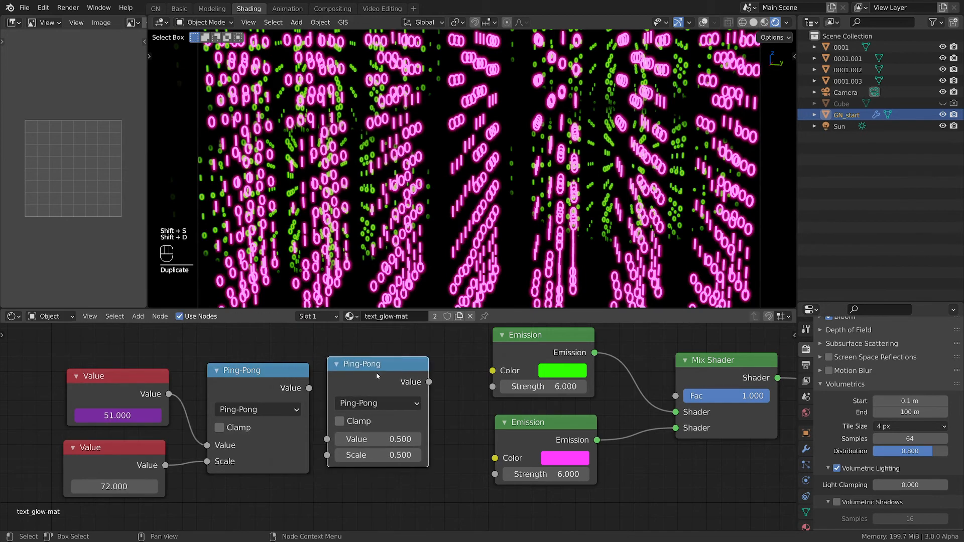
click(375, 375)
click(369, 404)
key(d)
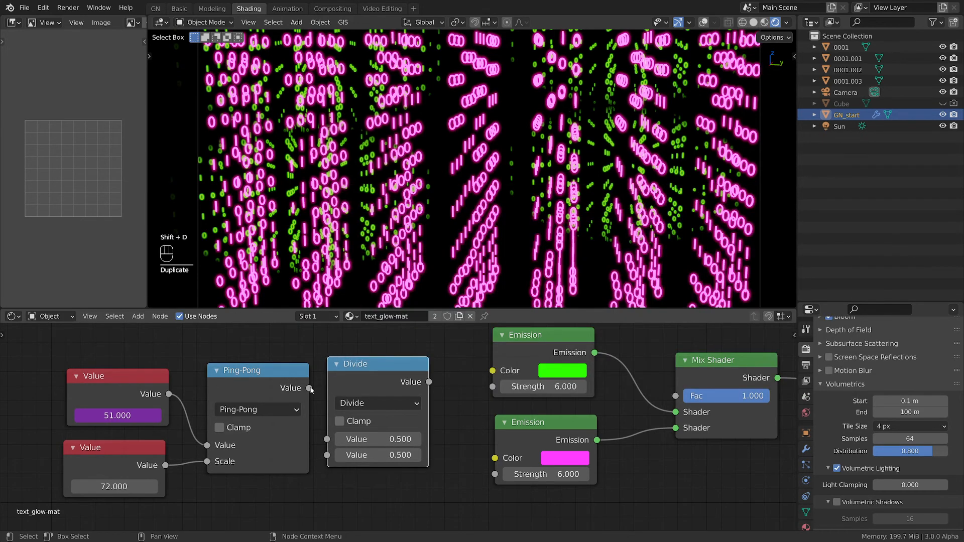
Feed the Ping-Pong output and the 72 Value into Divide's first and second inputs, and rearrange the connected nodes.
drag(332, 391, 343, 457)
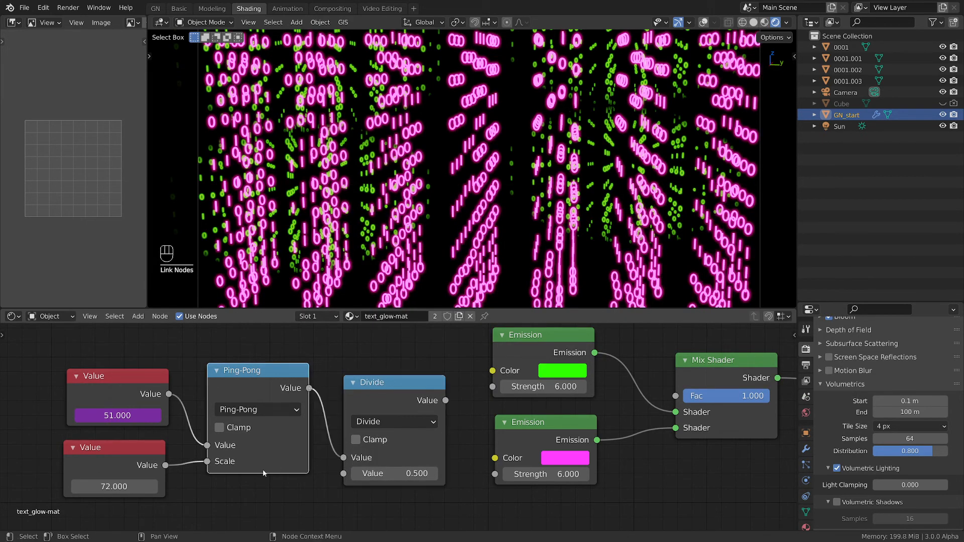
drag(166, 465, 343, 474)
drag(376, 410, 353, 409)
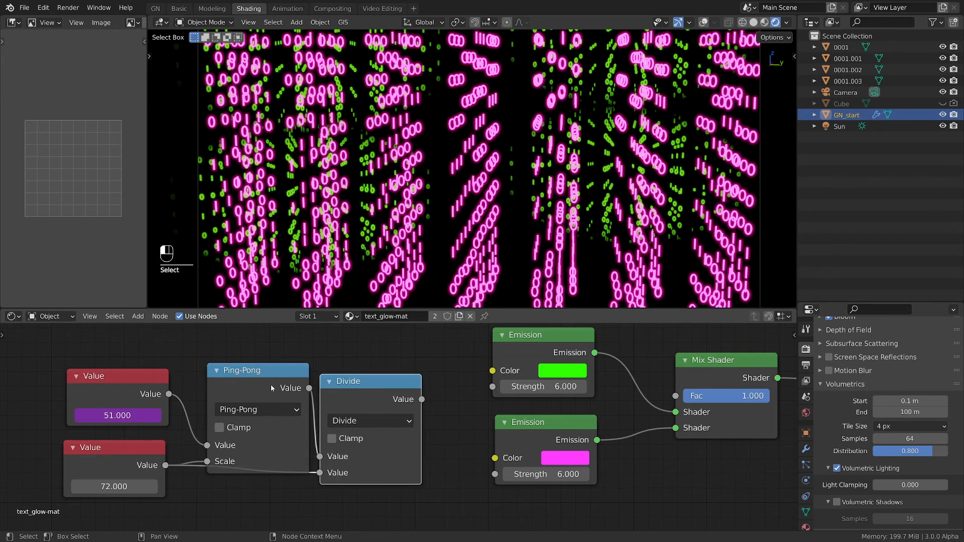
drag(271, 388, 247, 380)
drag(157, 384, 134, 386)
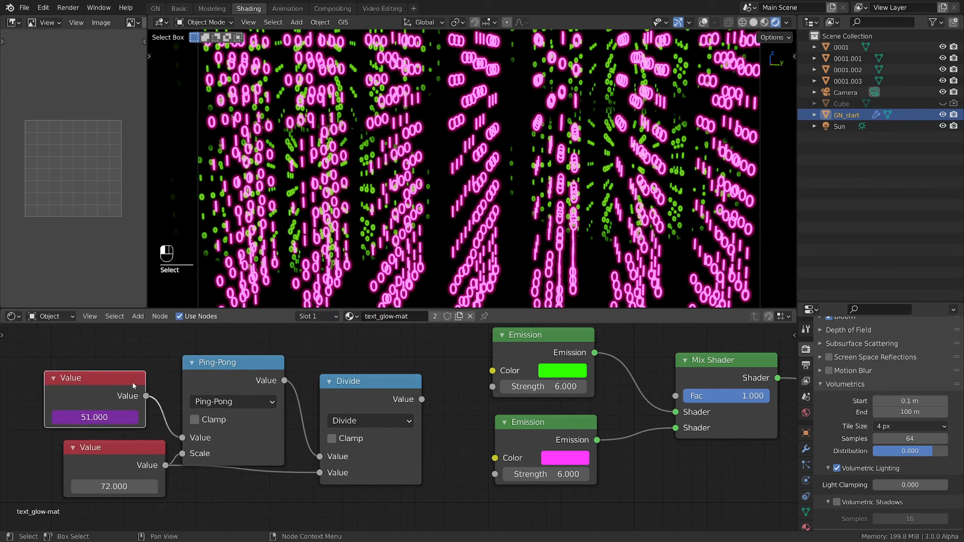
Connect the Divide output to the Mix Shader's Fac and play the animation briefly to preview the color change.
drag(387, 402, 676, 396)
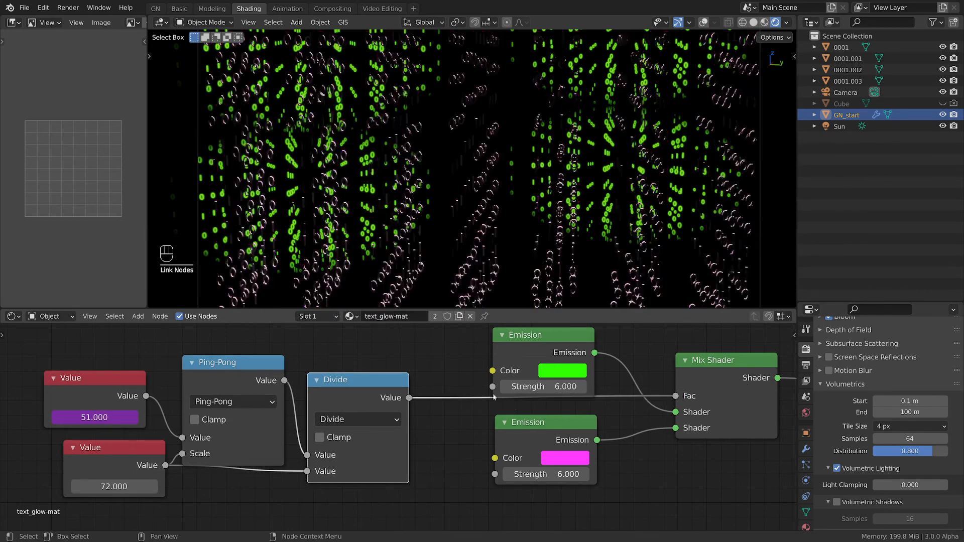
key(space)
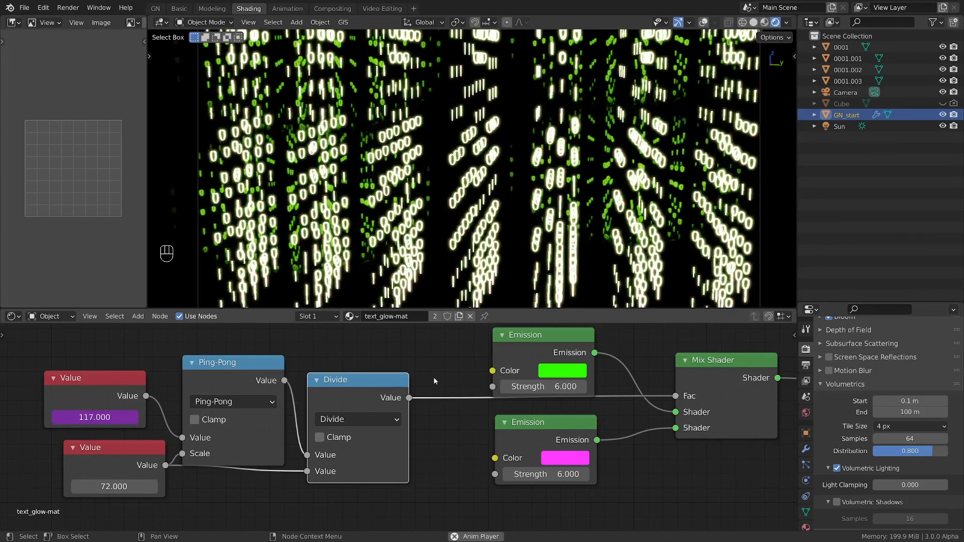
key(space)
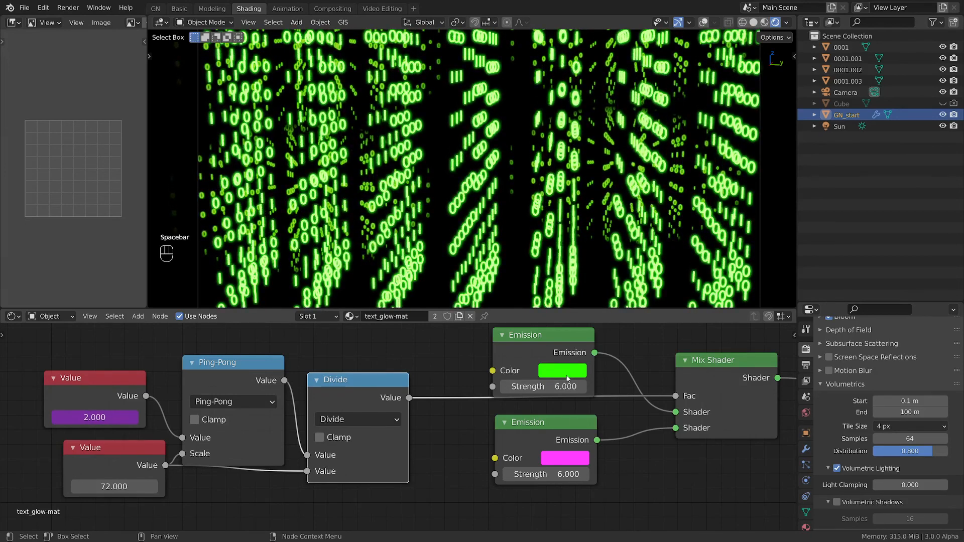
Copy the upper Emission's green color to the lower Emission node and set that color's V to 2.000.
key(ctrl+c)
key(ctrl+v)
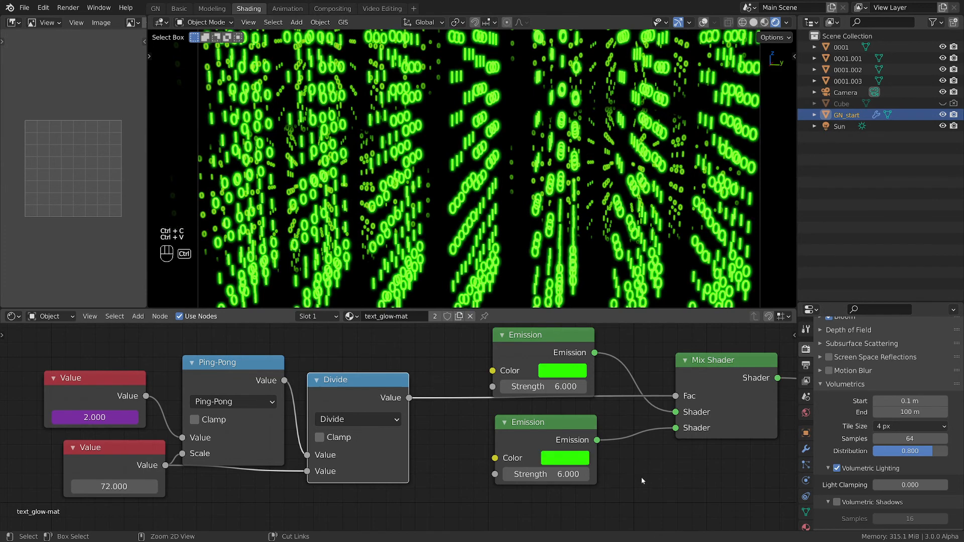
click(565, 458)
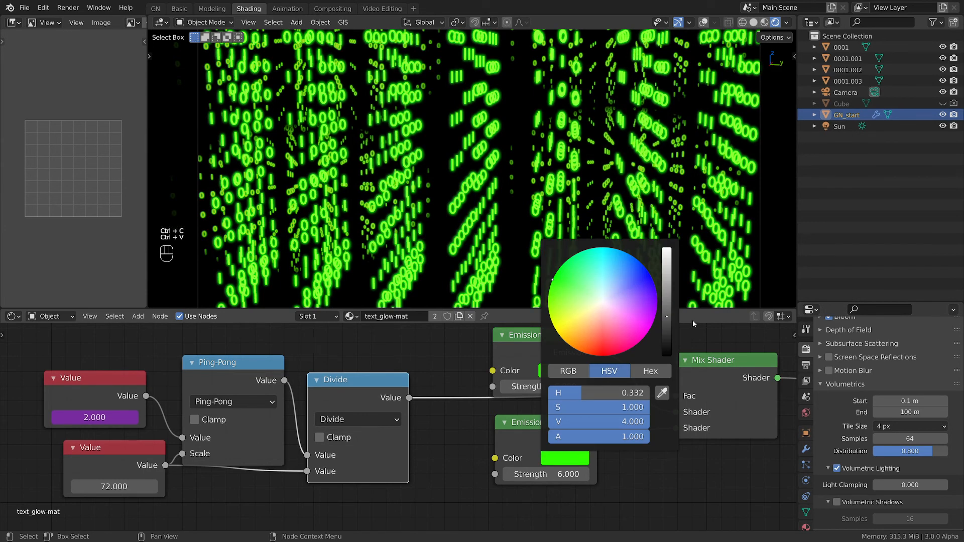
click(637, 422)
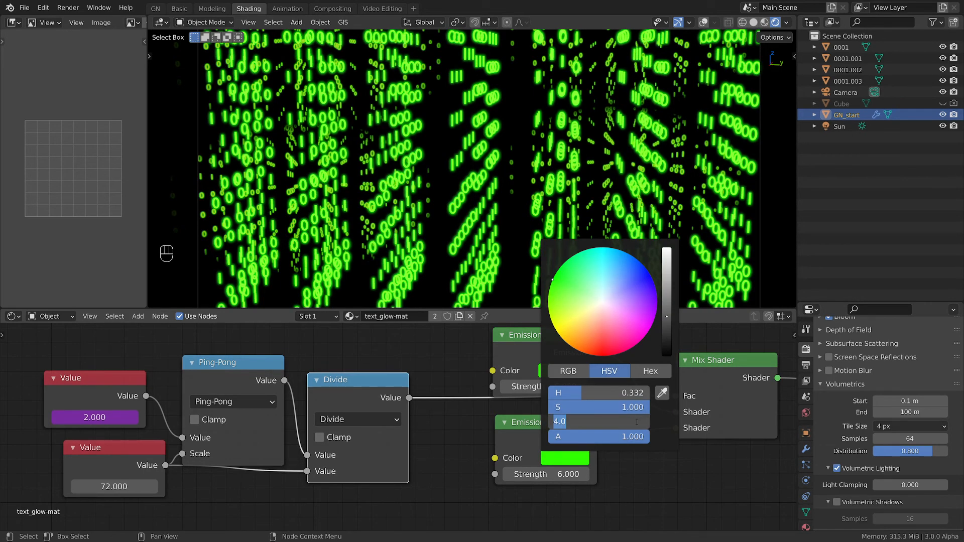
text(1)
key(Return)
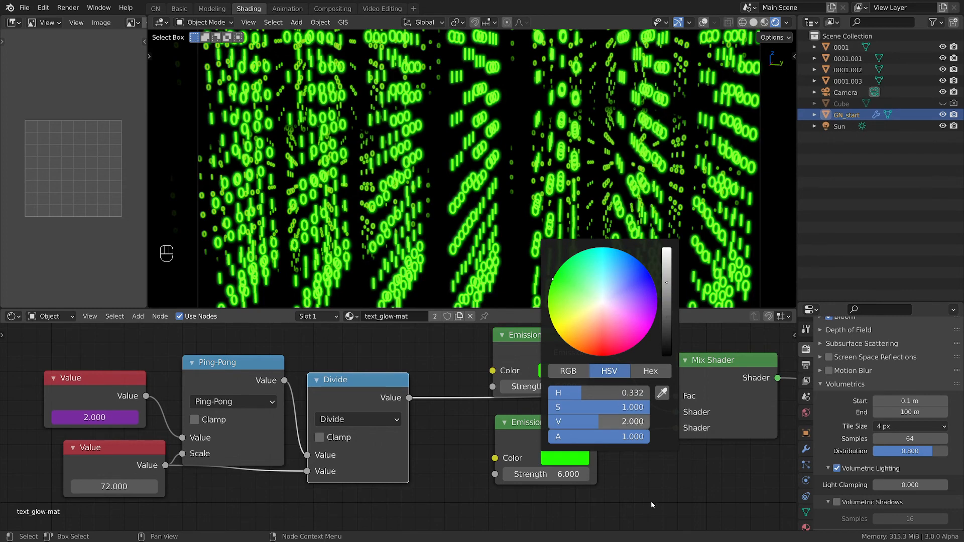
Set the lower Emission node's Strength to 1.000.
click(566, 474)
text(1)
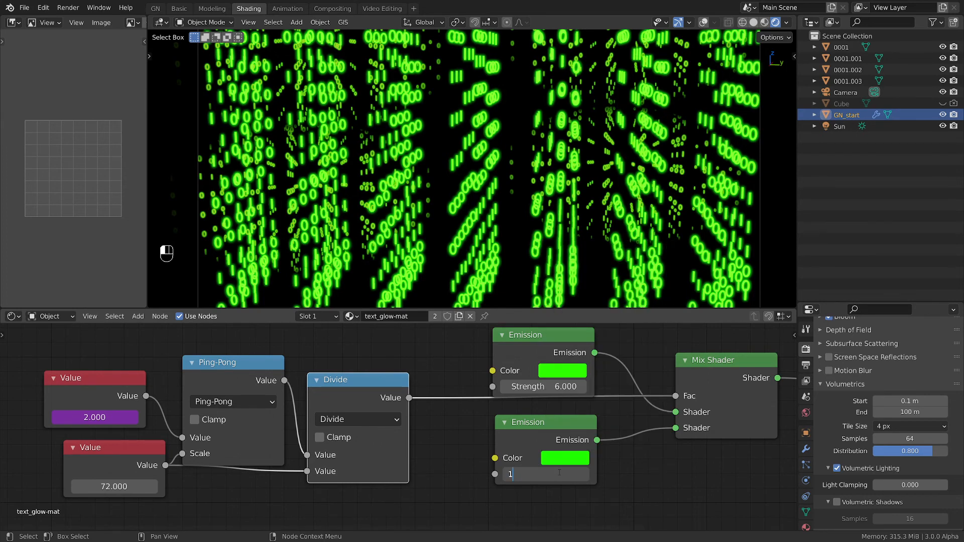
key(Return)
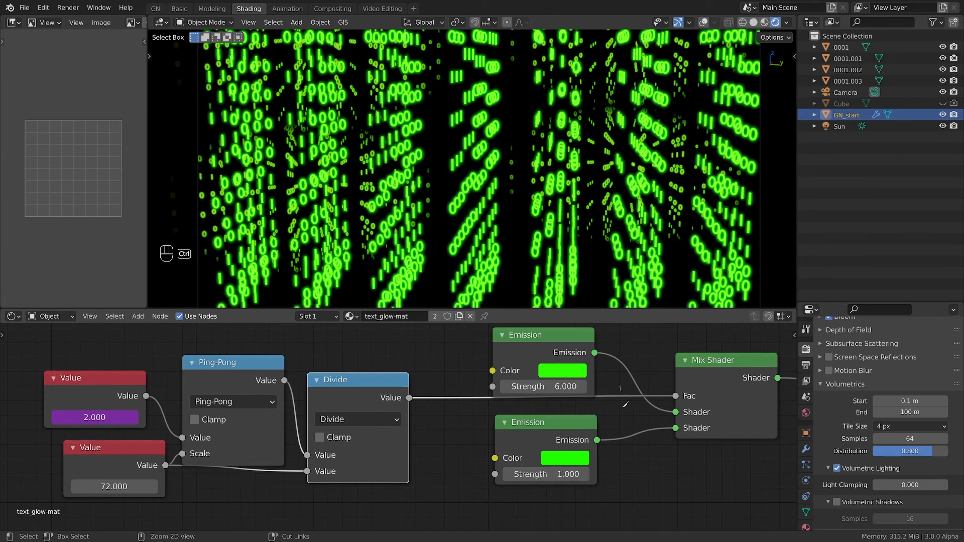
Check the dimmer glow by temporarily unlinking Divide from the Mix Shader's Fac, relink it, and play the animation.
ctrl+right_drag(626, 404, 628, 408)
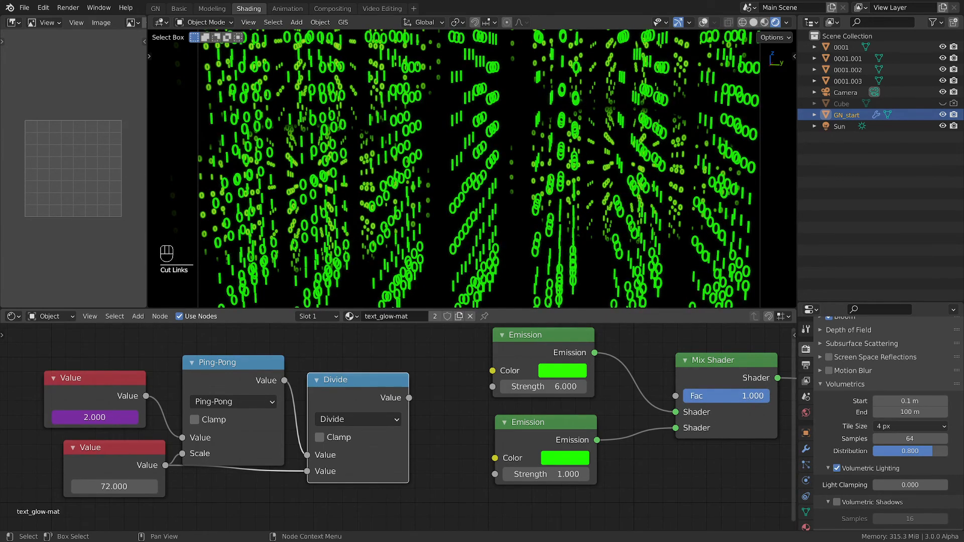
drag(734, 396, 794, 391)
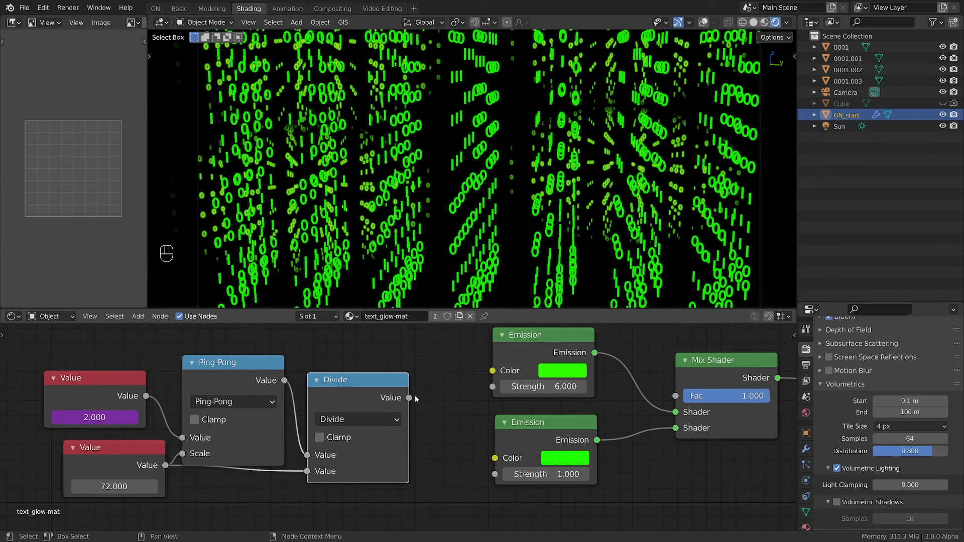
drag(409, 398, 675, 396)
key(space)
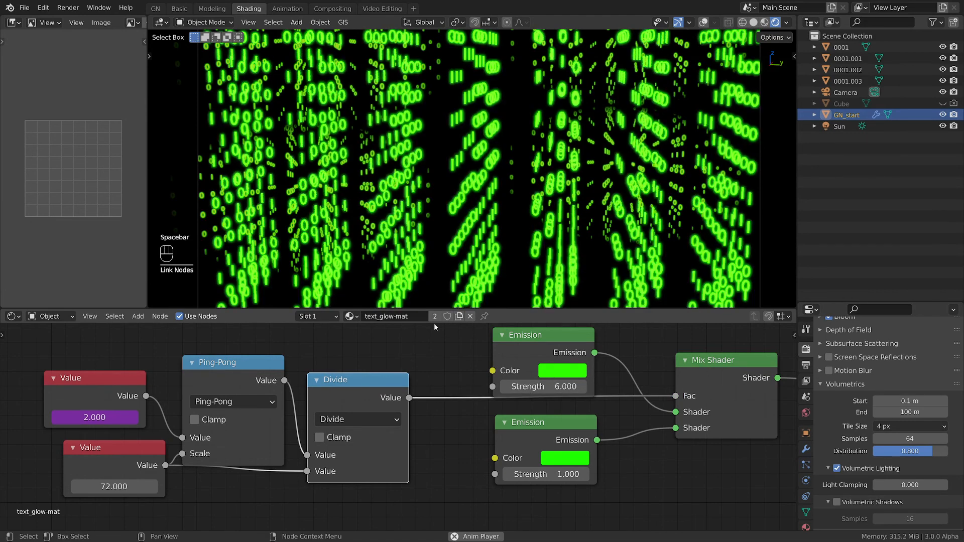